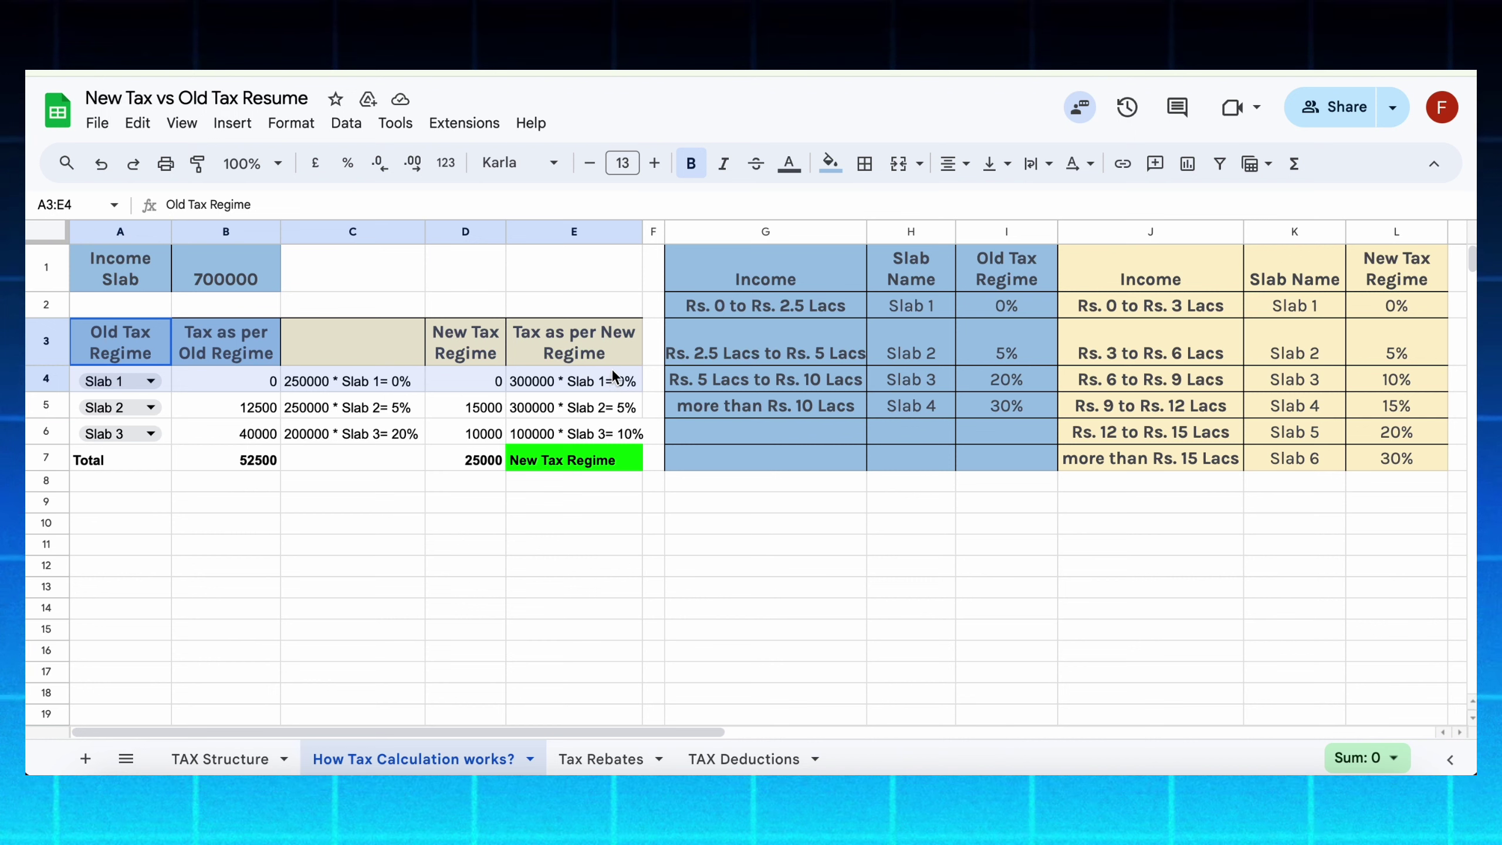
# Step: Review the tax comparison headings in A3:E3 and both regimes' slab tables in G1:L7
pyautogui.moveTo(614, 374); pyautogui.dragTo(615, 365)
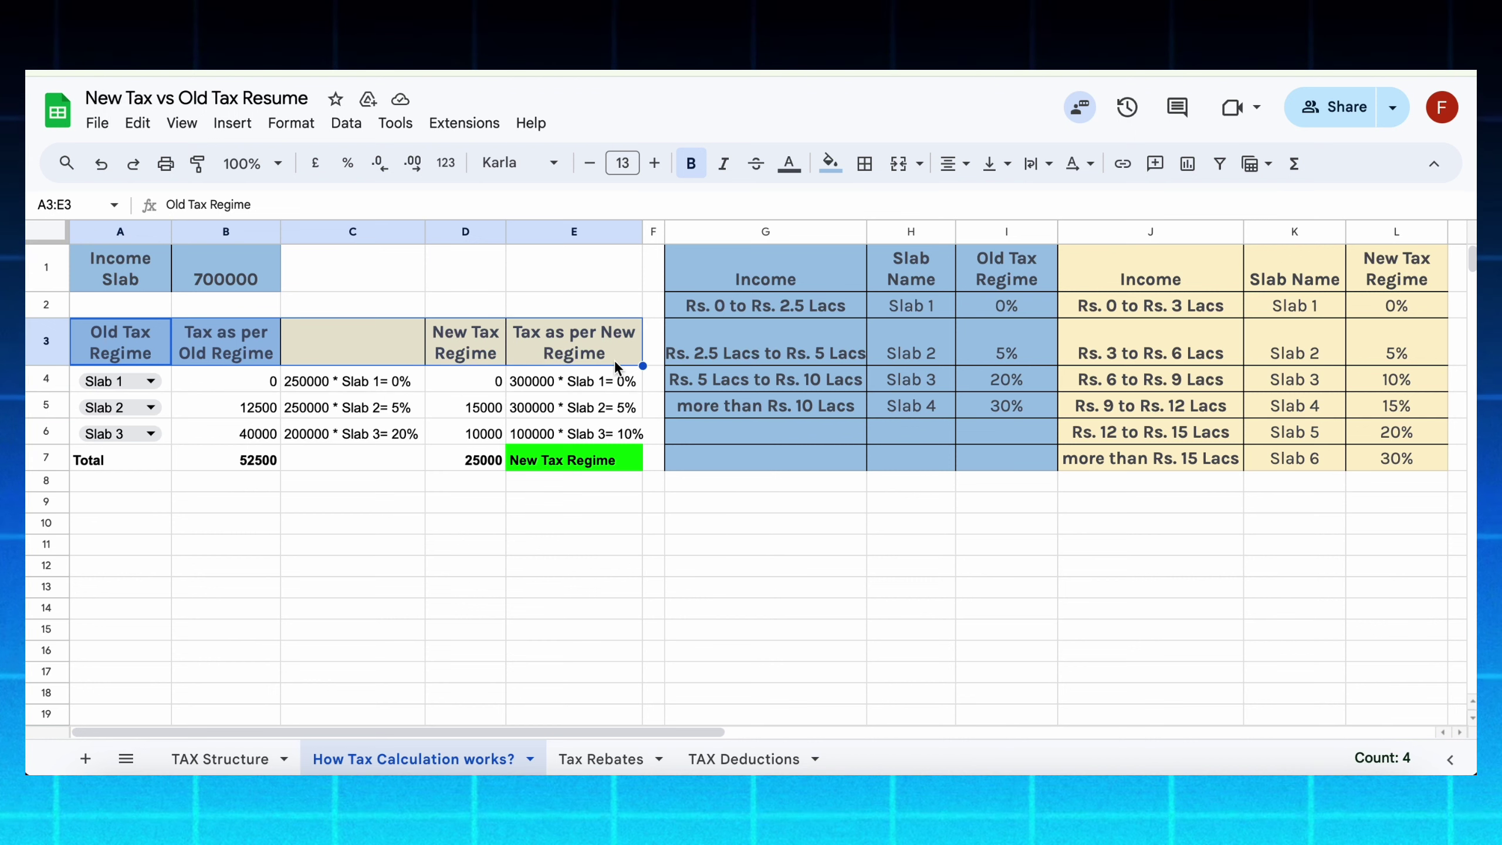
pyautogui.moveTo(829, 263); pyautogui.dragTo(1415, 461)
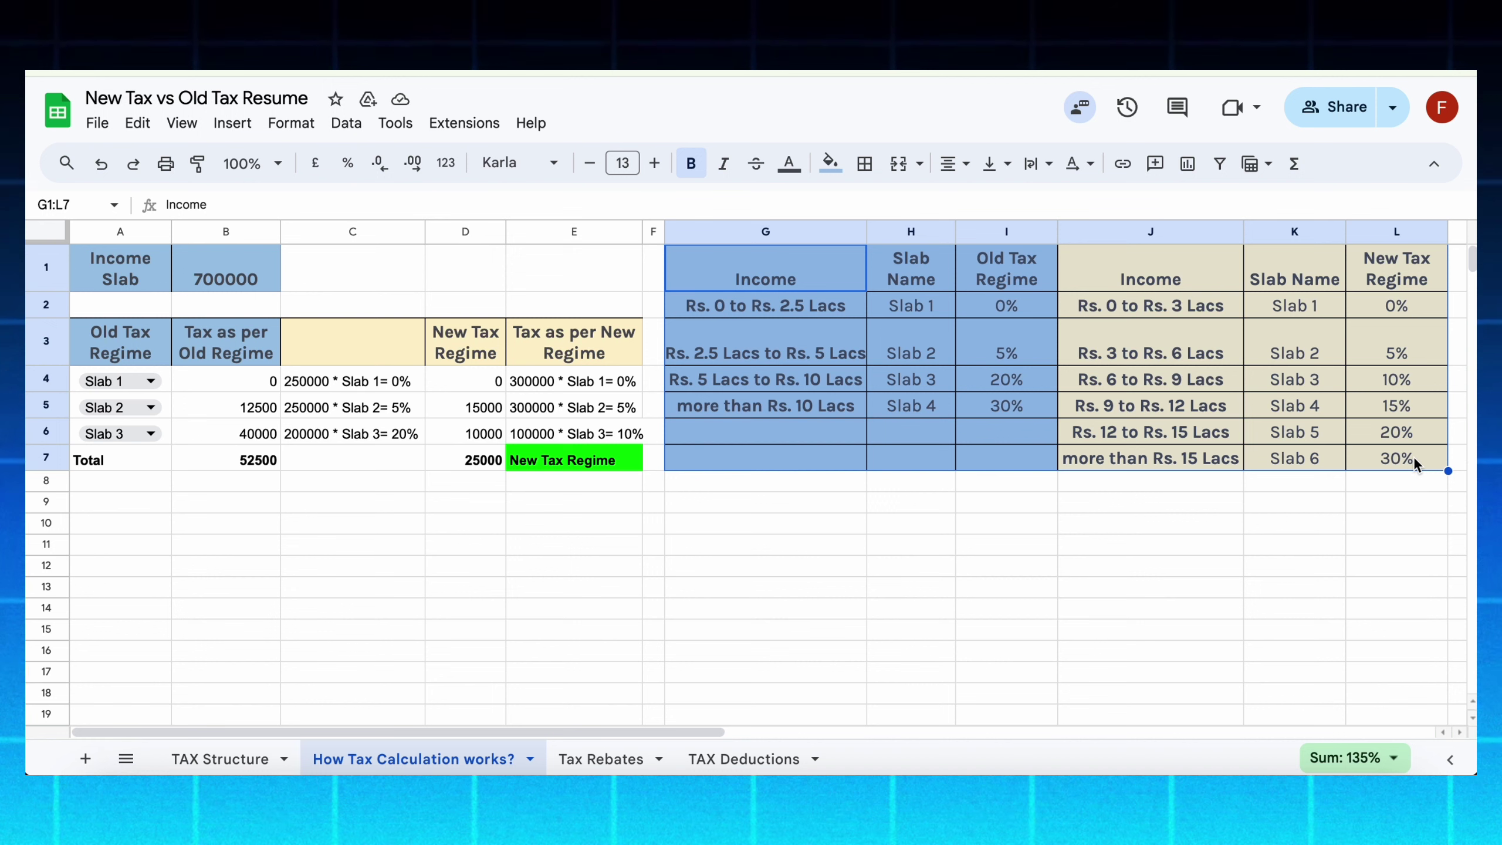
pyautogui.click(1049, 587)
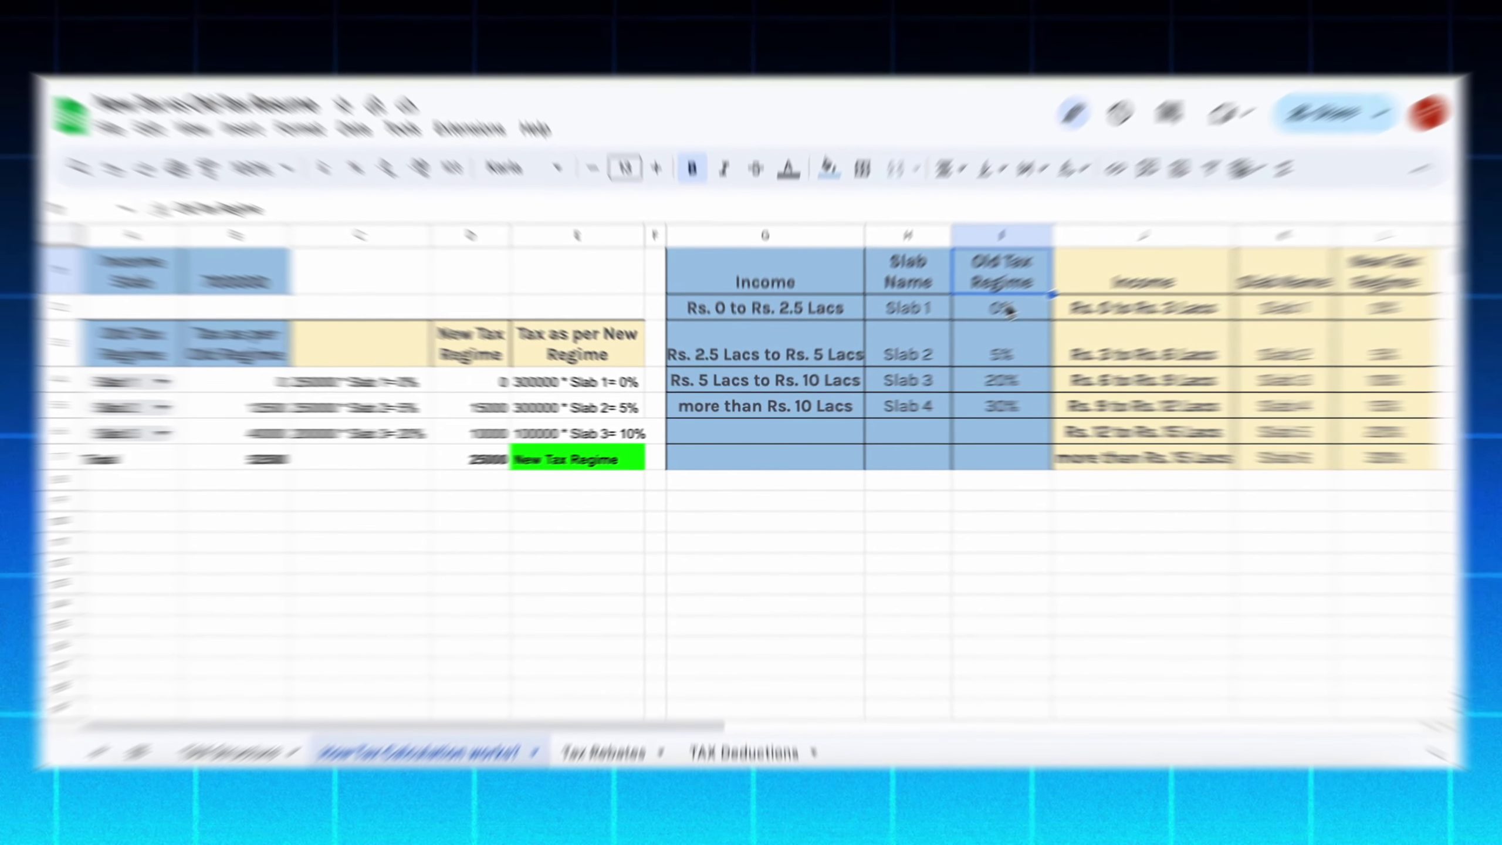
# Step: Compare the new regime's slab table in J1:L7 with the old regime's income ranges and slab names in G1:H5
pyautogui.moveTo(1376, 275); pyautogui.dragTo(1365, 468)
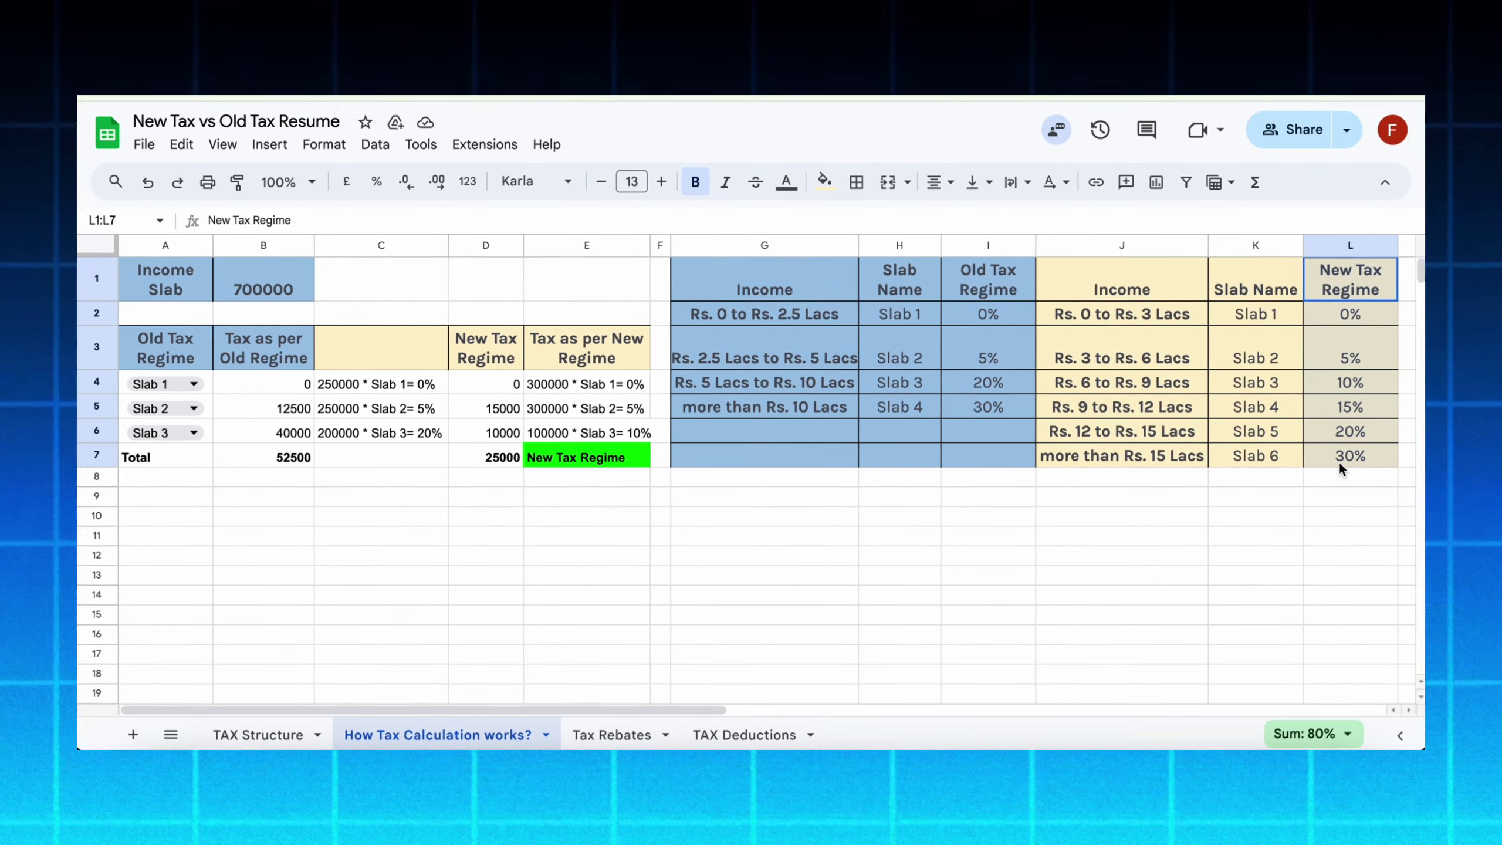
pyautogui.click(1158, 280)
pyautogui.moveTo(1153, 284); pyautogui.dragTo(1331, 454)
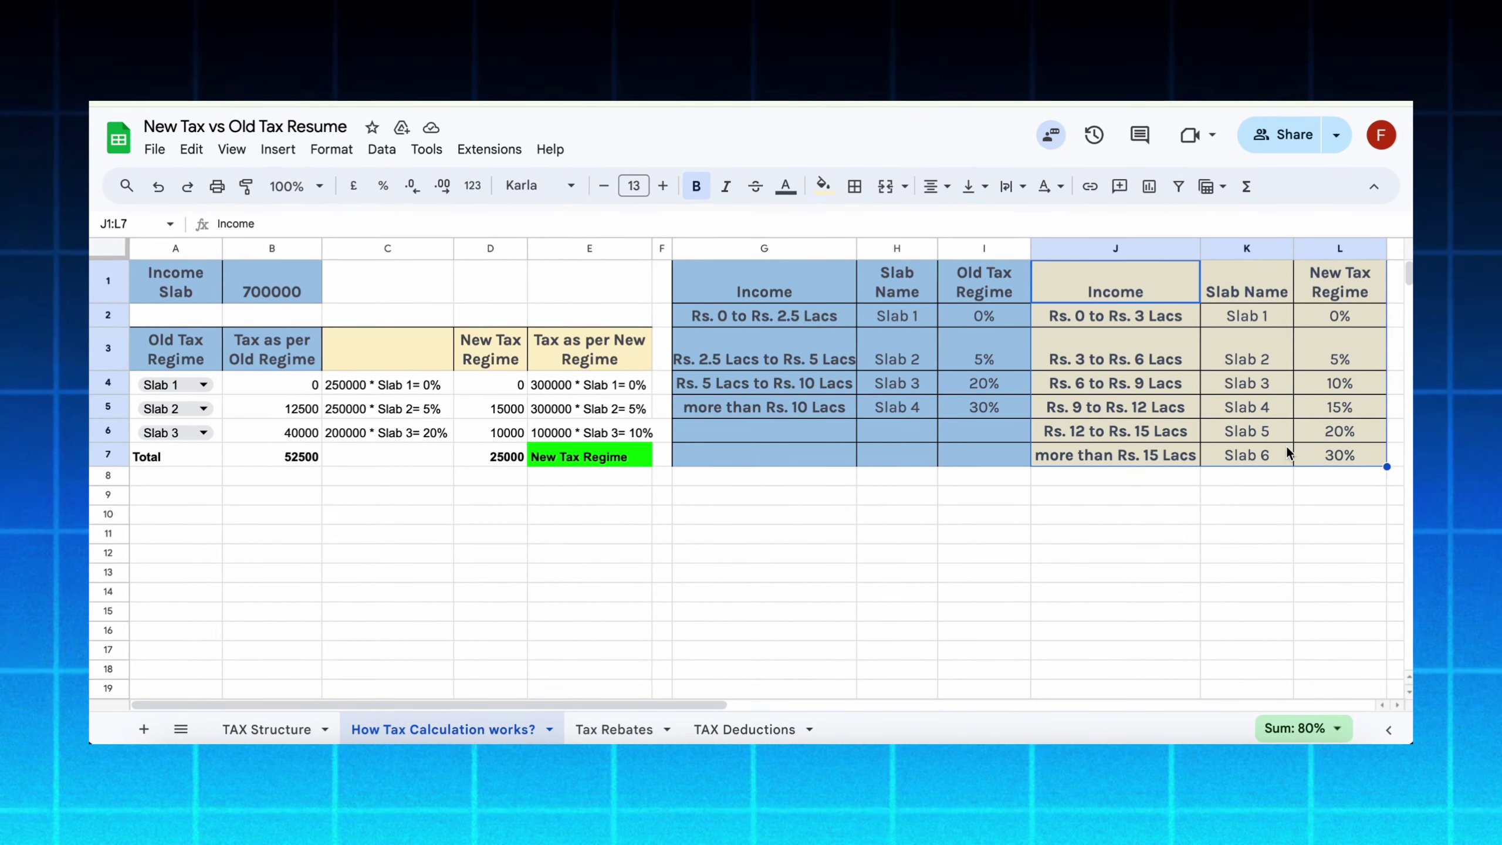
pyautogui.moveTo(797, 294); pyautogui.dragTo(922, 402)
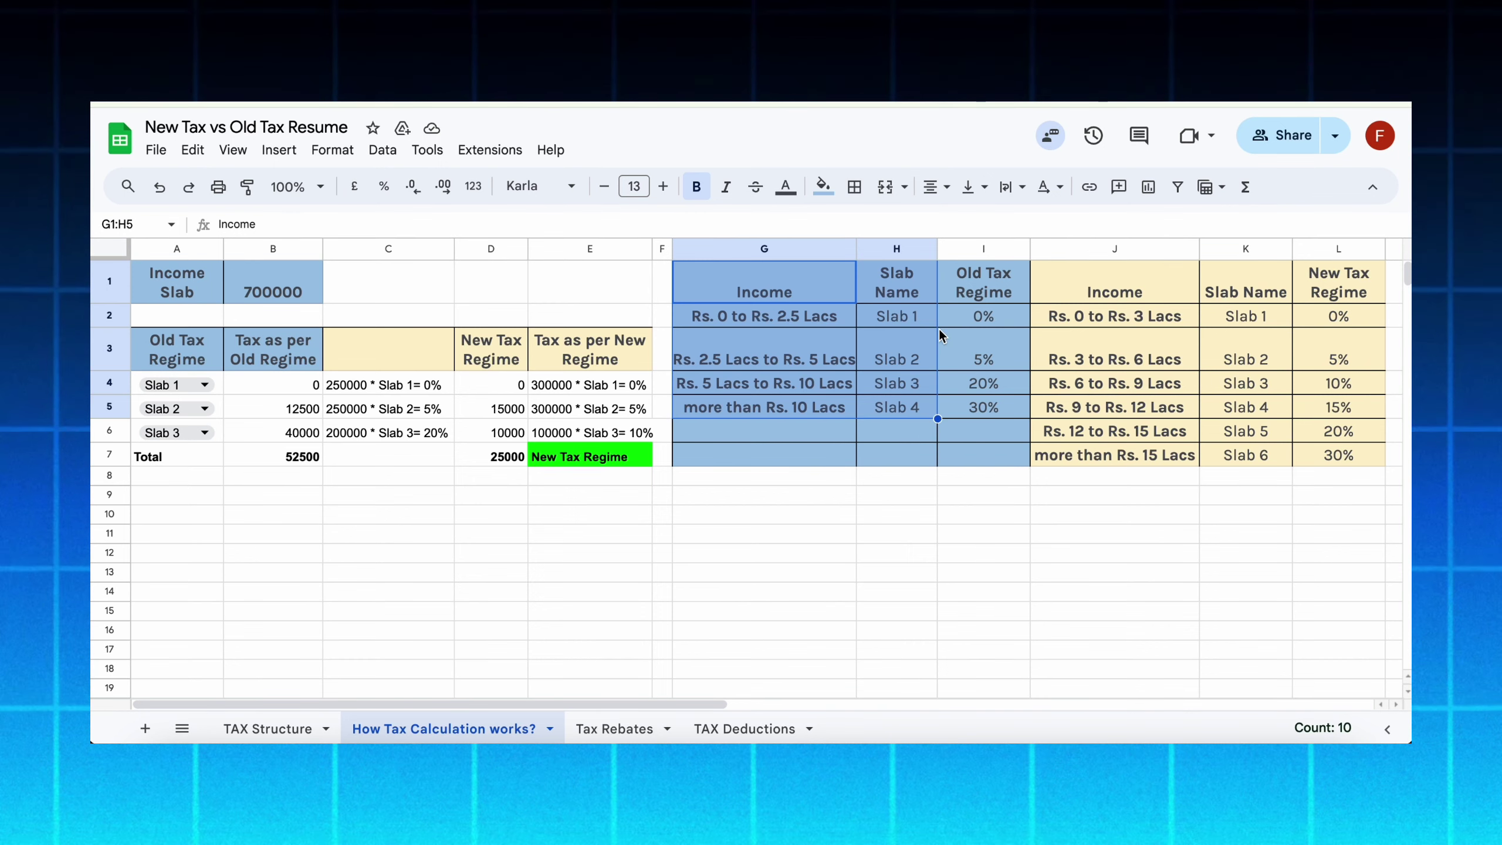
pyautogui.click(921, 324)
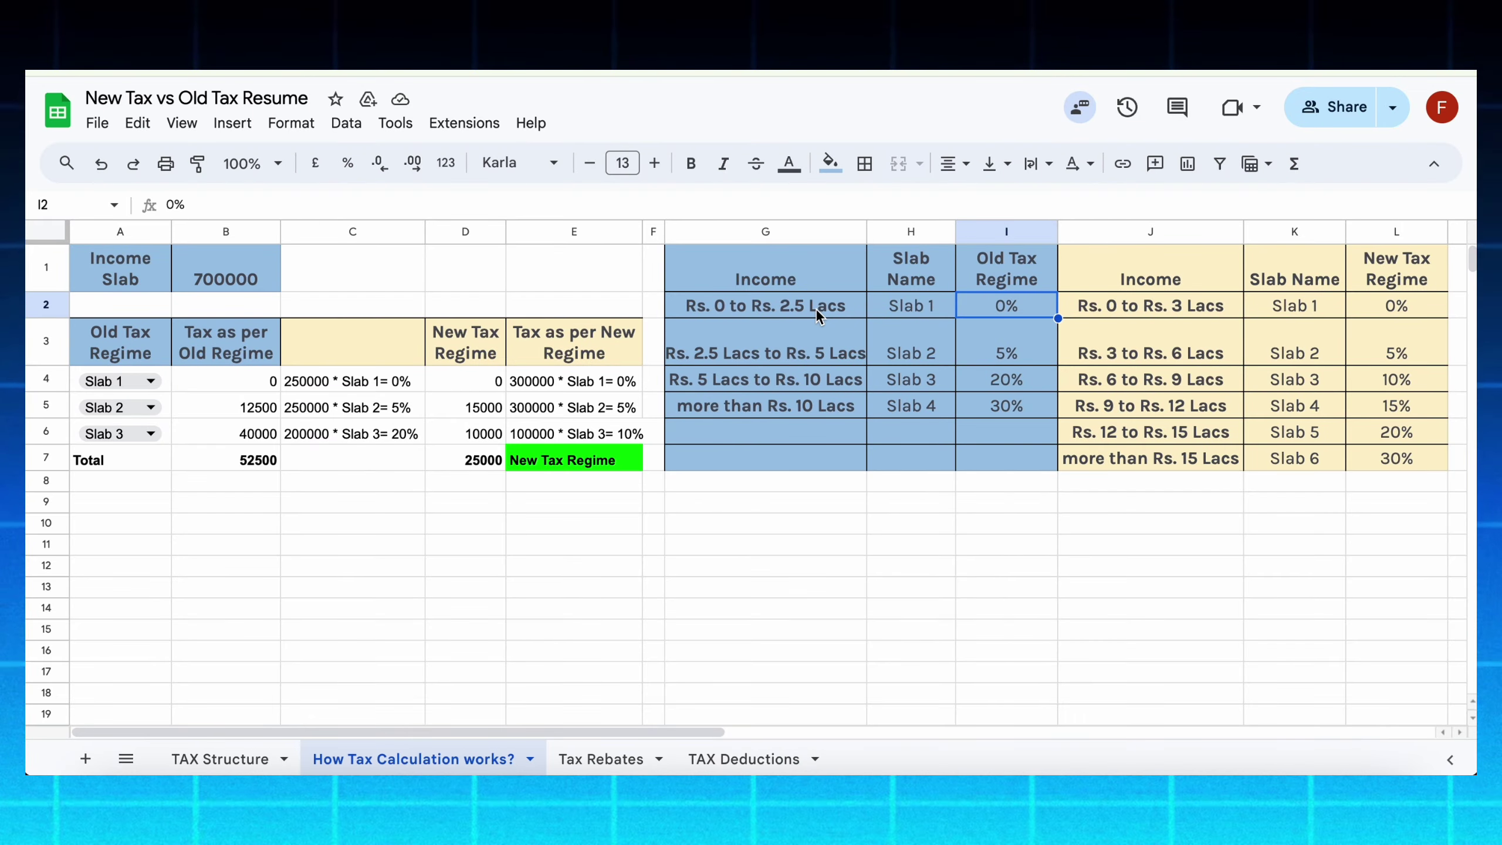
# Step: Examine the old regime's income ranges and rates for Slabs 2 to 4 against the new regime's first income range
pyautogui.click(823, 327)
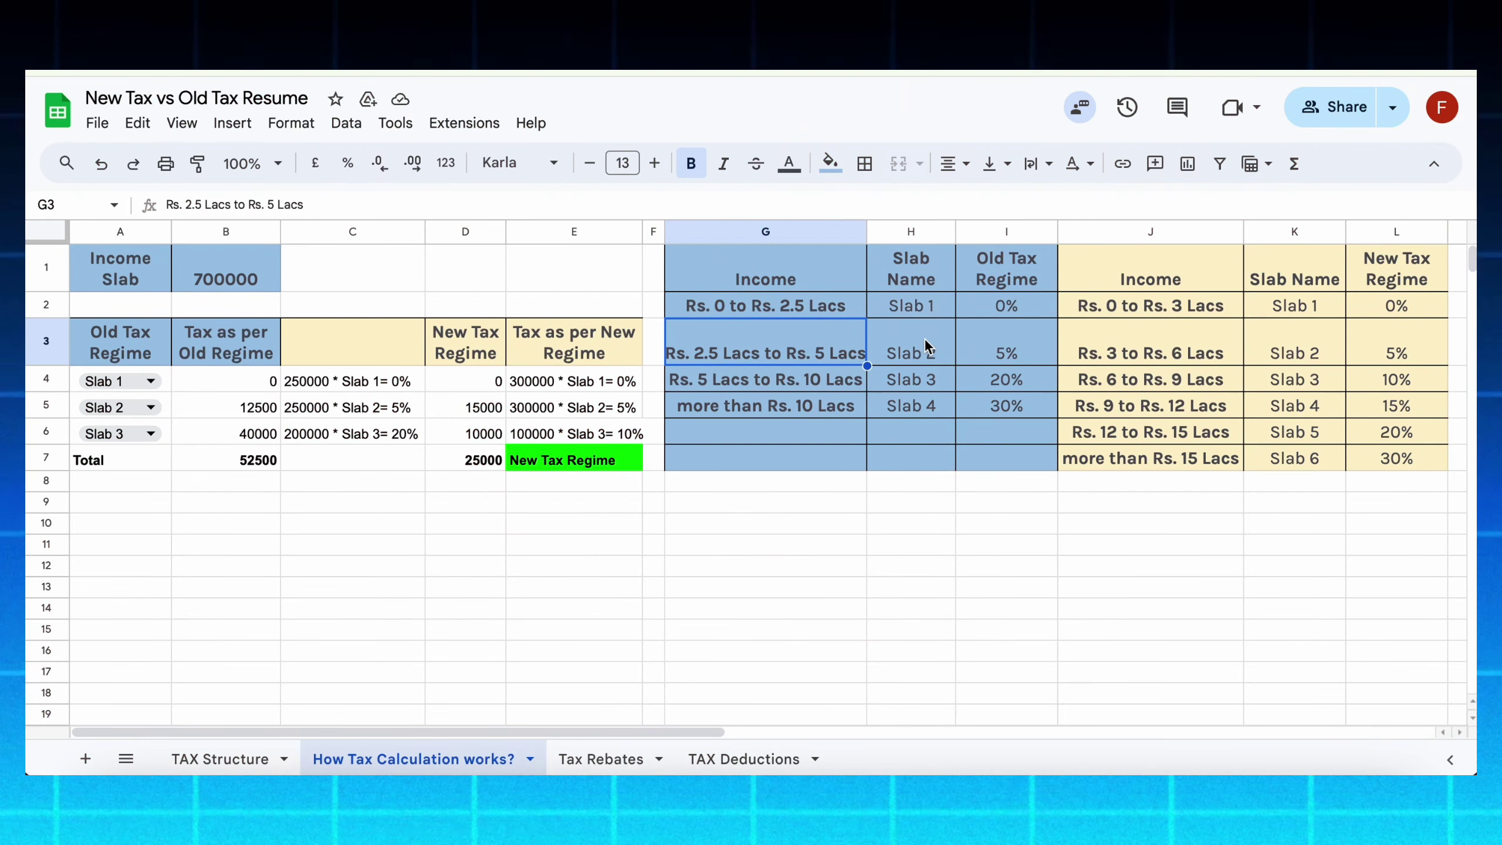
pyautogui.click(1028, 357)
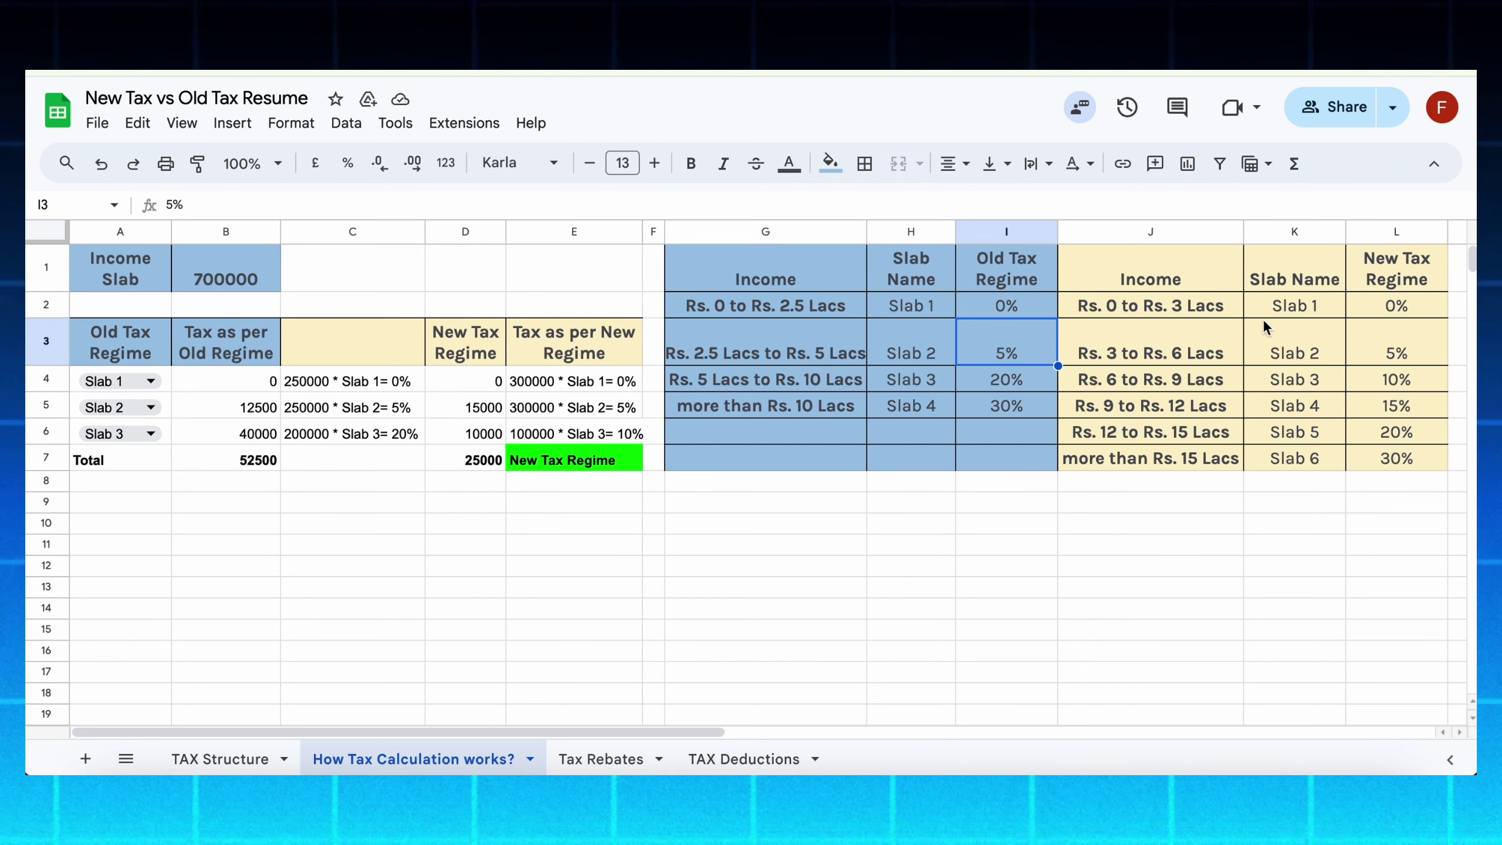
pyautogui.click(1209, 313)
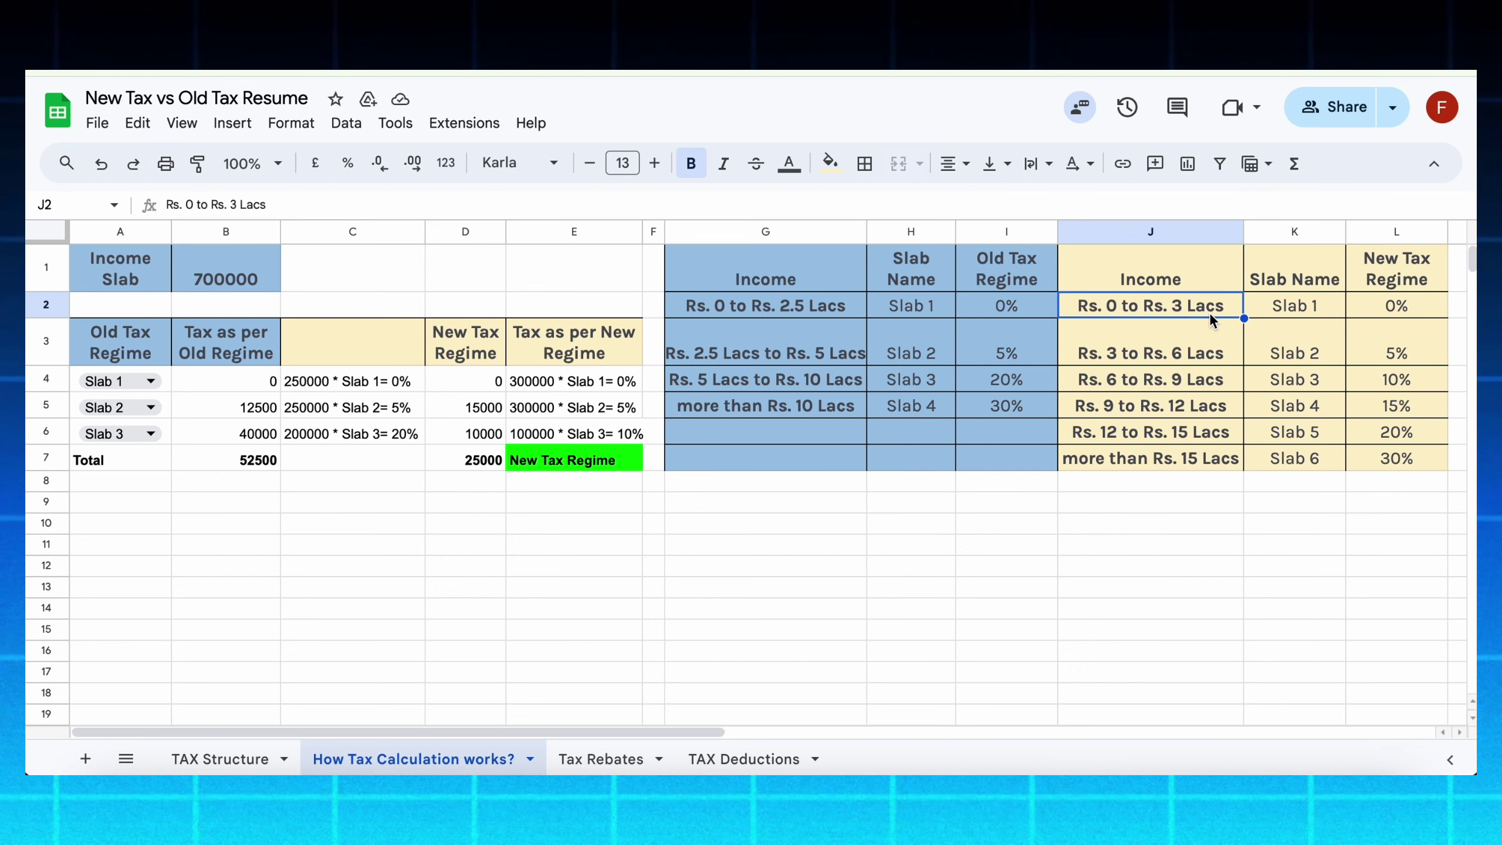
pyautogui.click(1013, 386)
pyautogui.click(1012, 405)
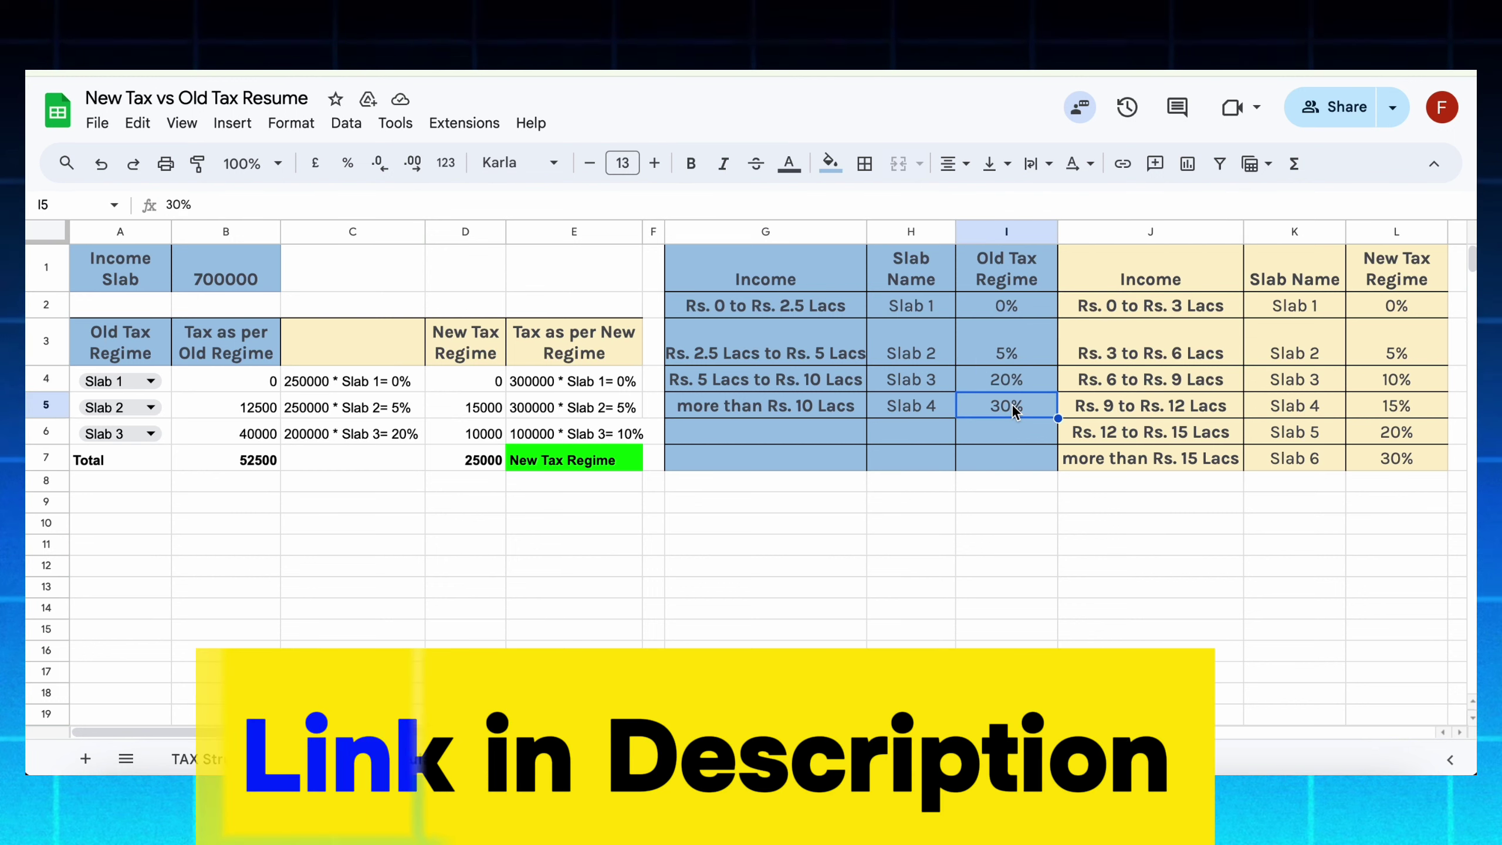
pyautogui.click(804, 380)
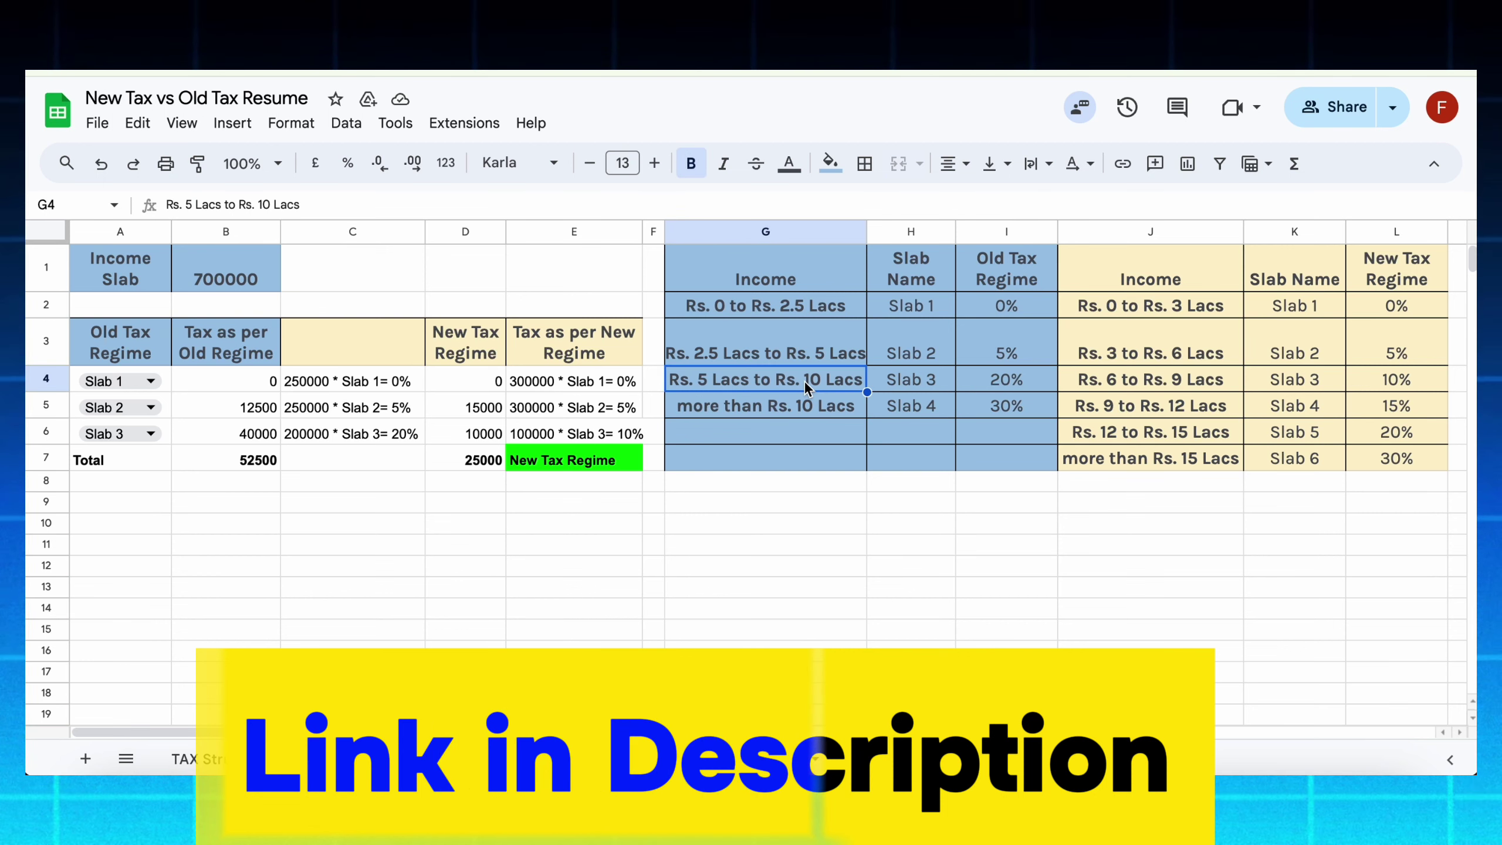
# Step: Review the Income Slab entry in A1:B1 and the old and new regime calculation headings in A3:E3
pyautogui.click(247, 286)
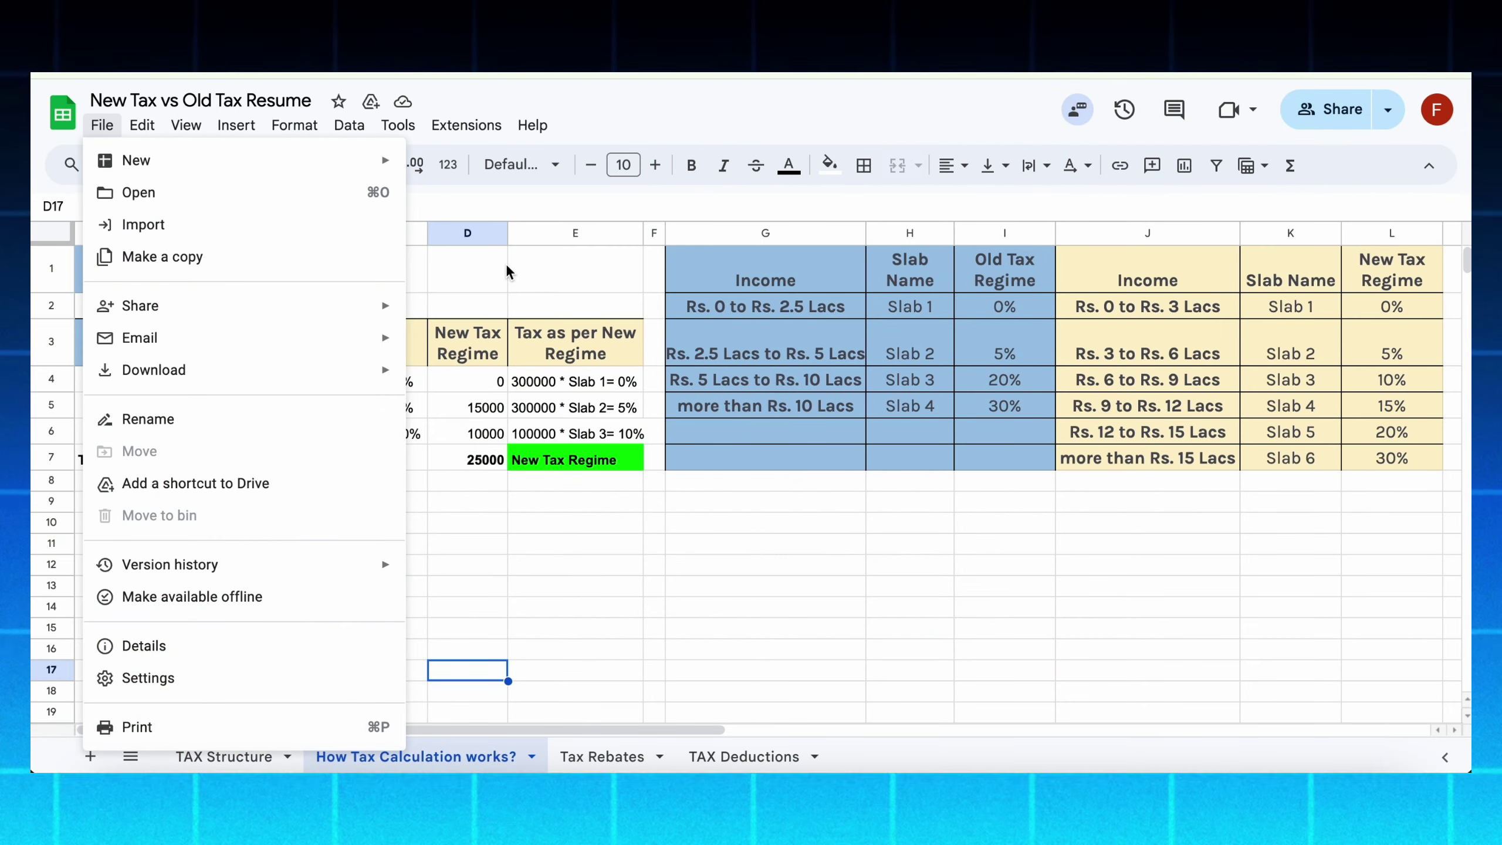
pyautogui.click(506, 262)
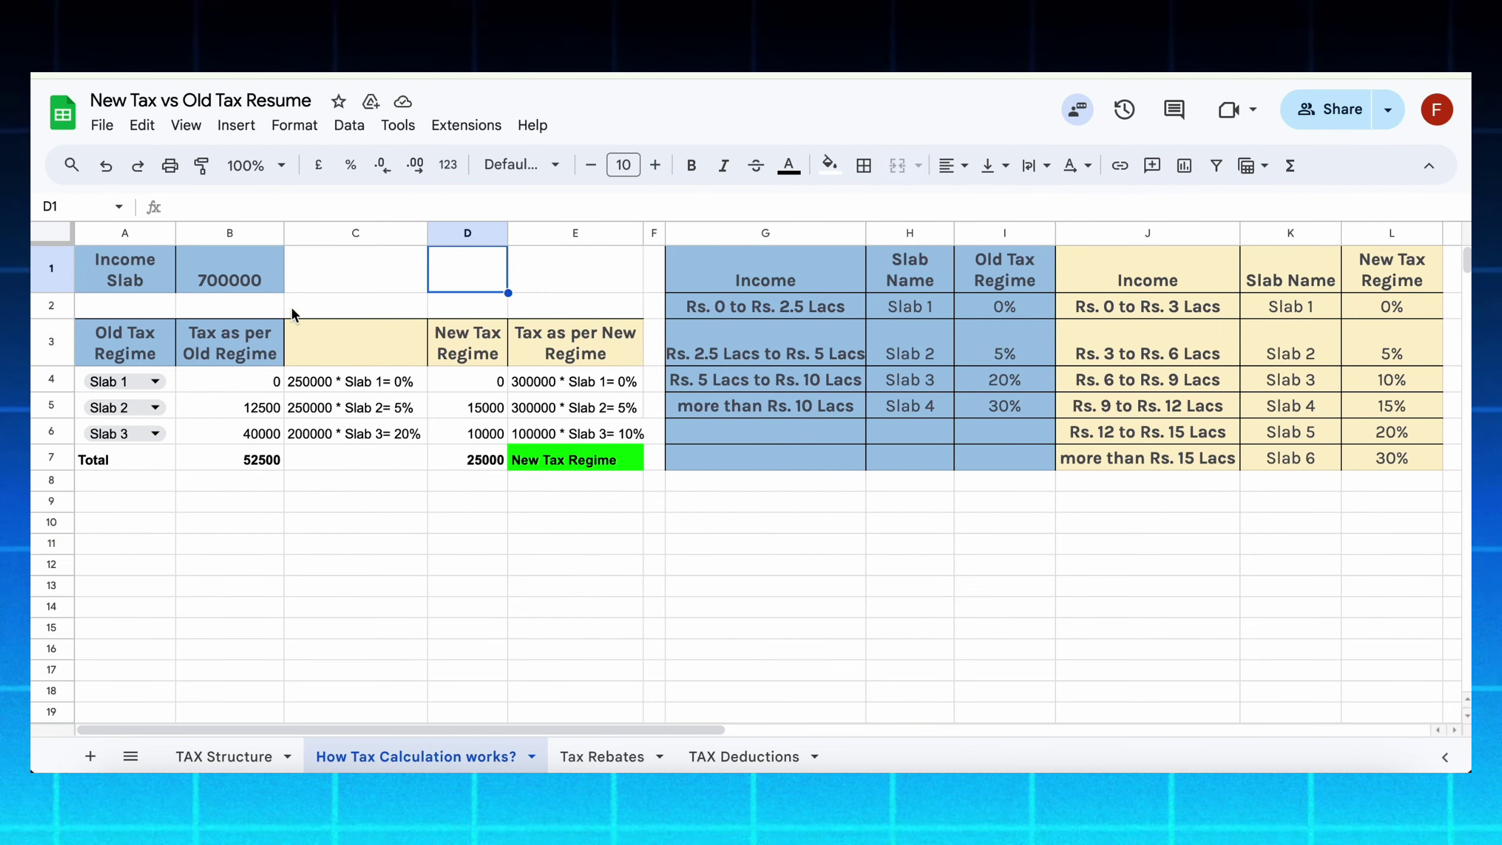
pyautogui.click(262, 277)
pyautogui.moveTo(133, 274); pyautogui.dragTo(233, 292)
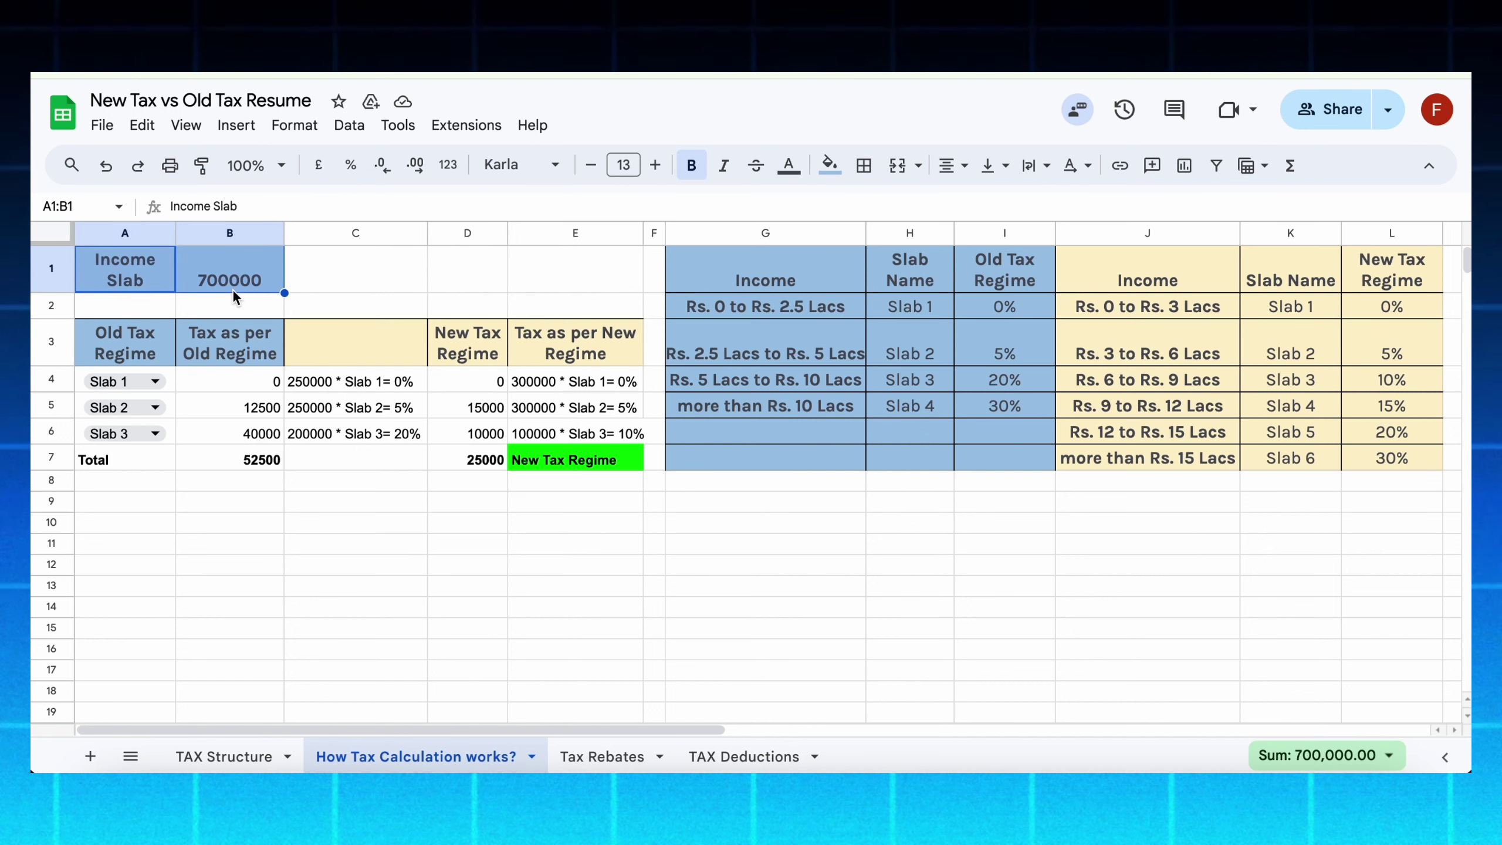
pyautogui.click(153, 354)
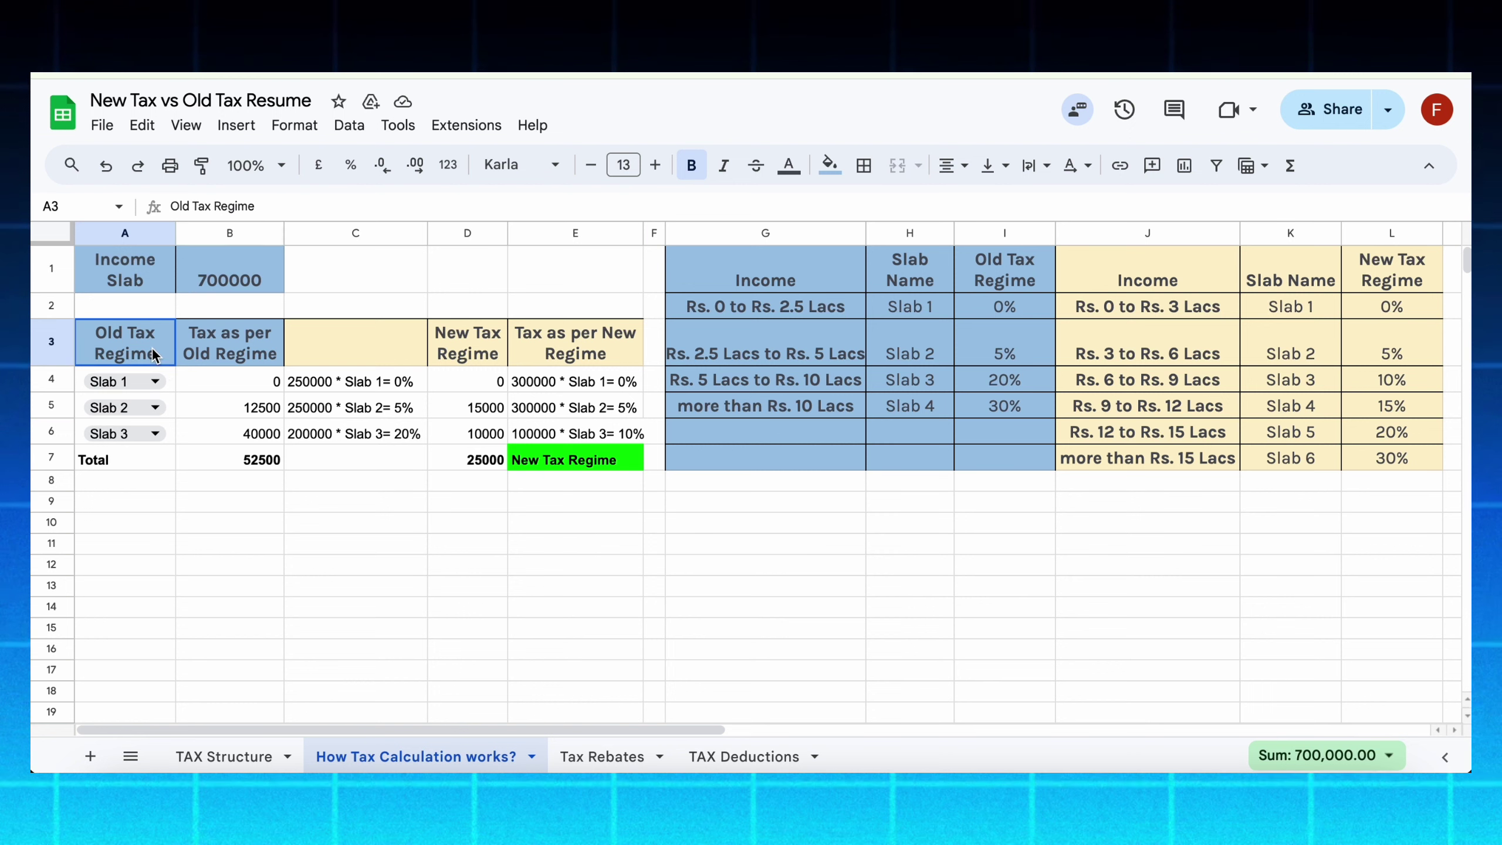
pyautogui.moveTo(153, 354); pyautogui.dragTo(615, 355)
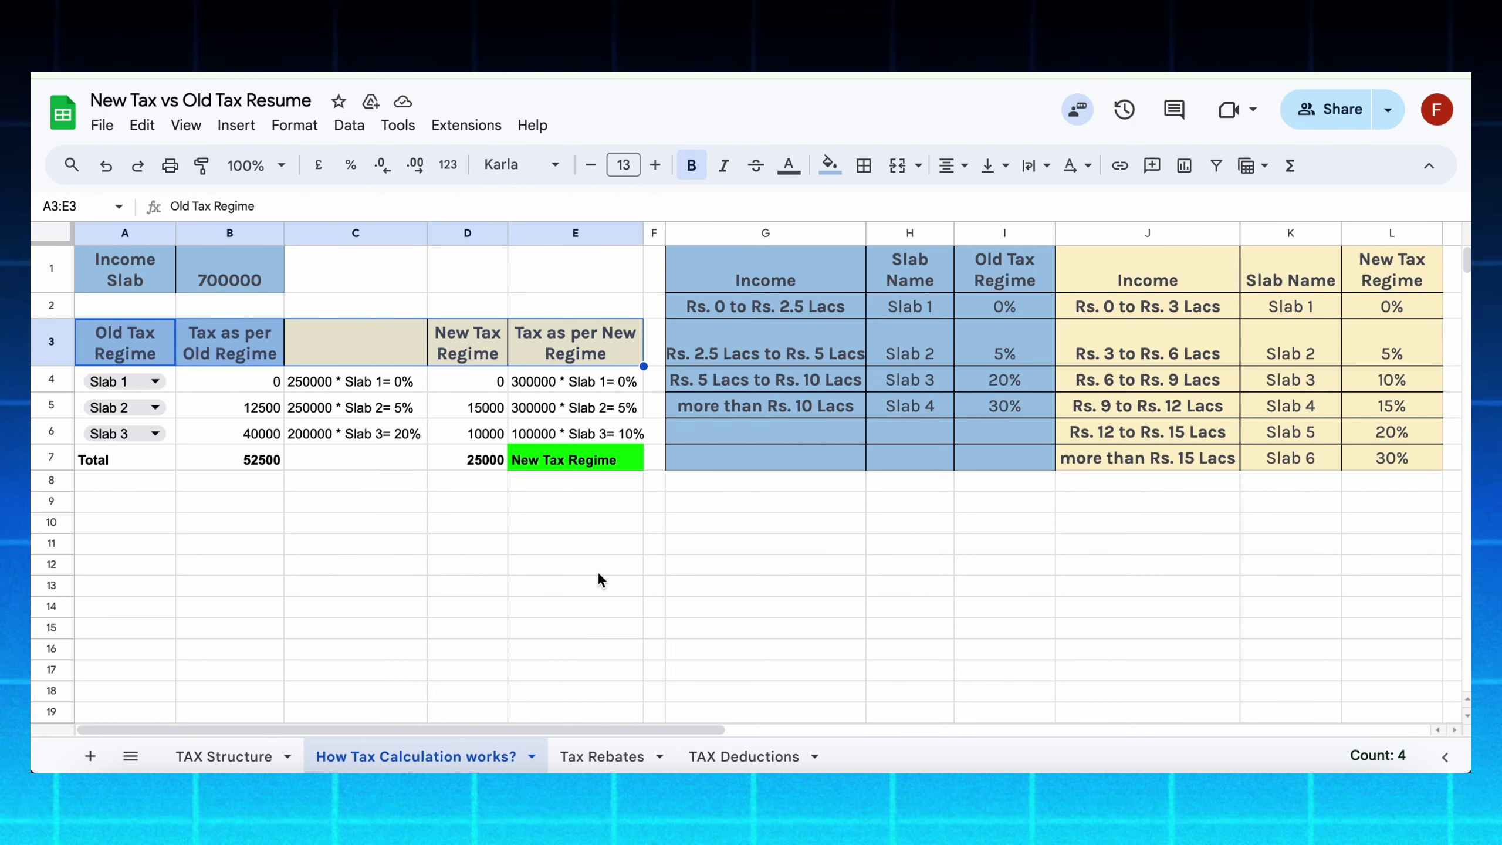
# Step: Check the new regime slab table's headings in J1:L1 and the Old Tax Regime heading in I1
pyautogui.click(1005, 585)
pyautogui.click(1185, 282)
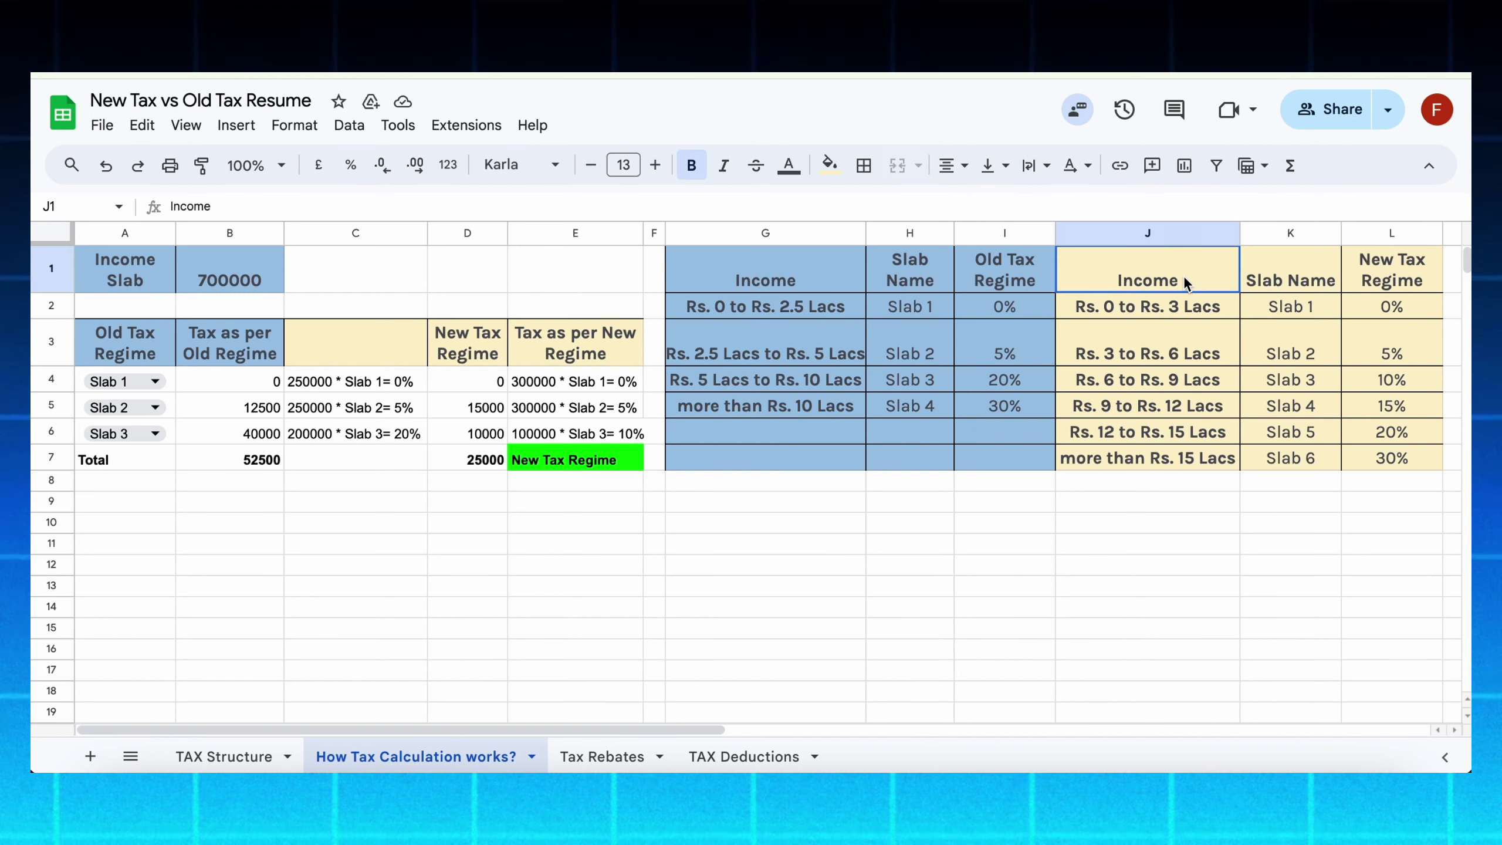
pyautogui.moveTo(1183, 275); pyautogui.dragTo(1418, 279)
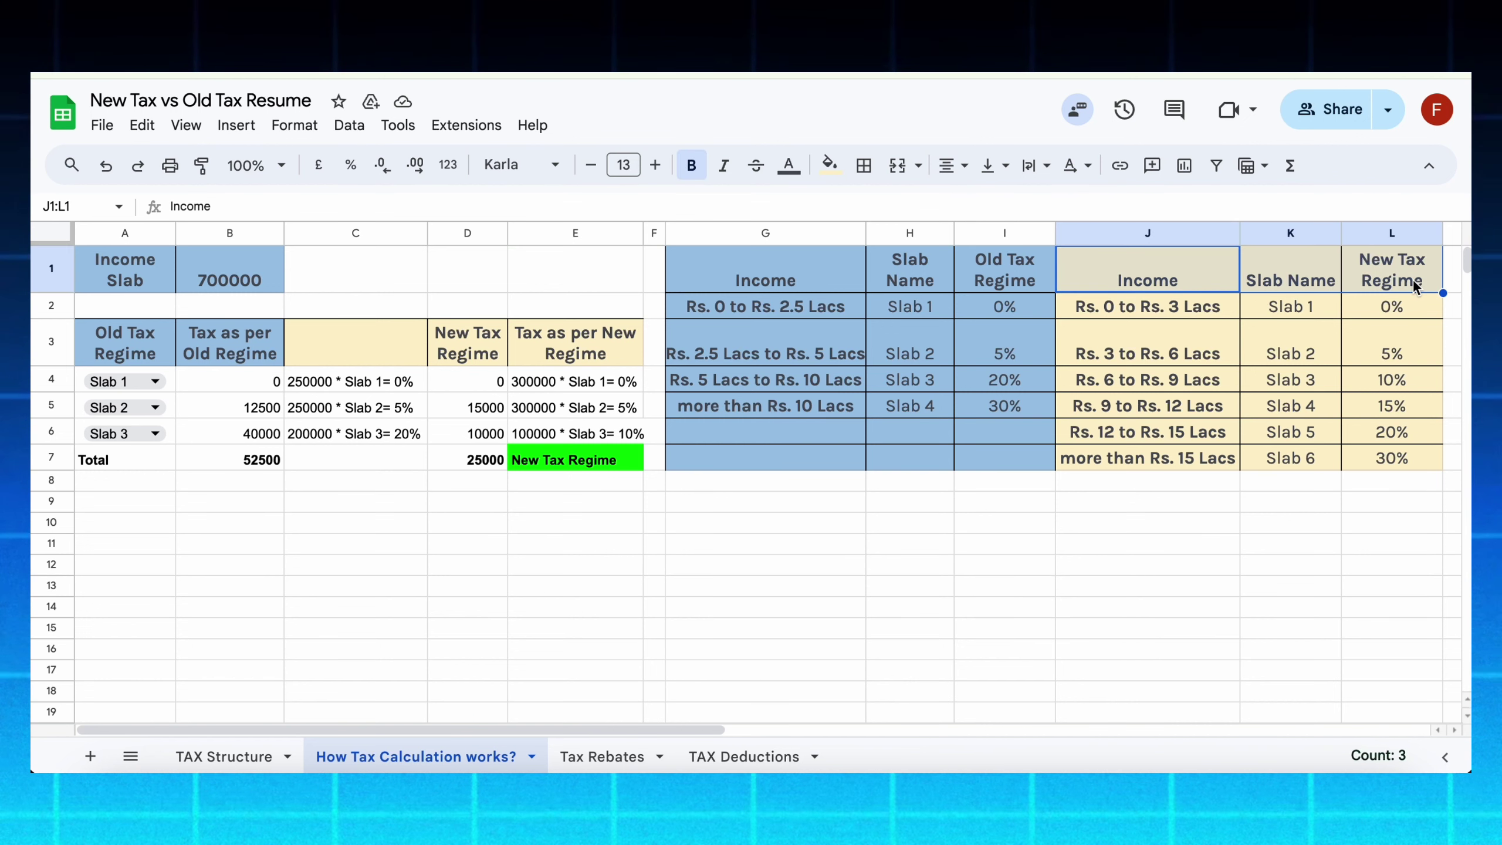
pyautogui.click(1414, 280)
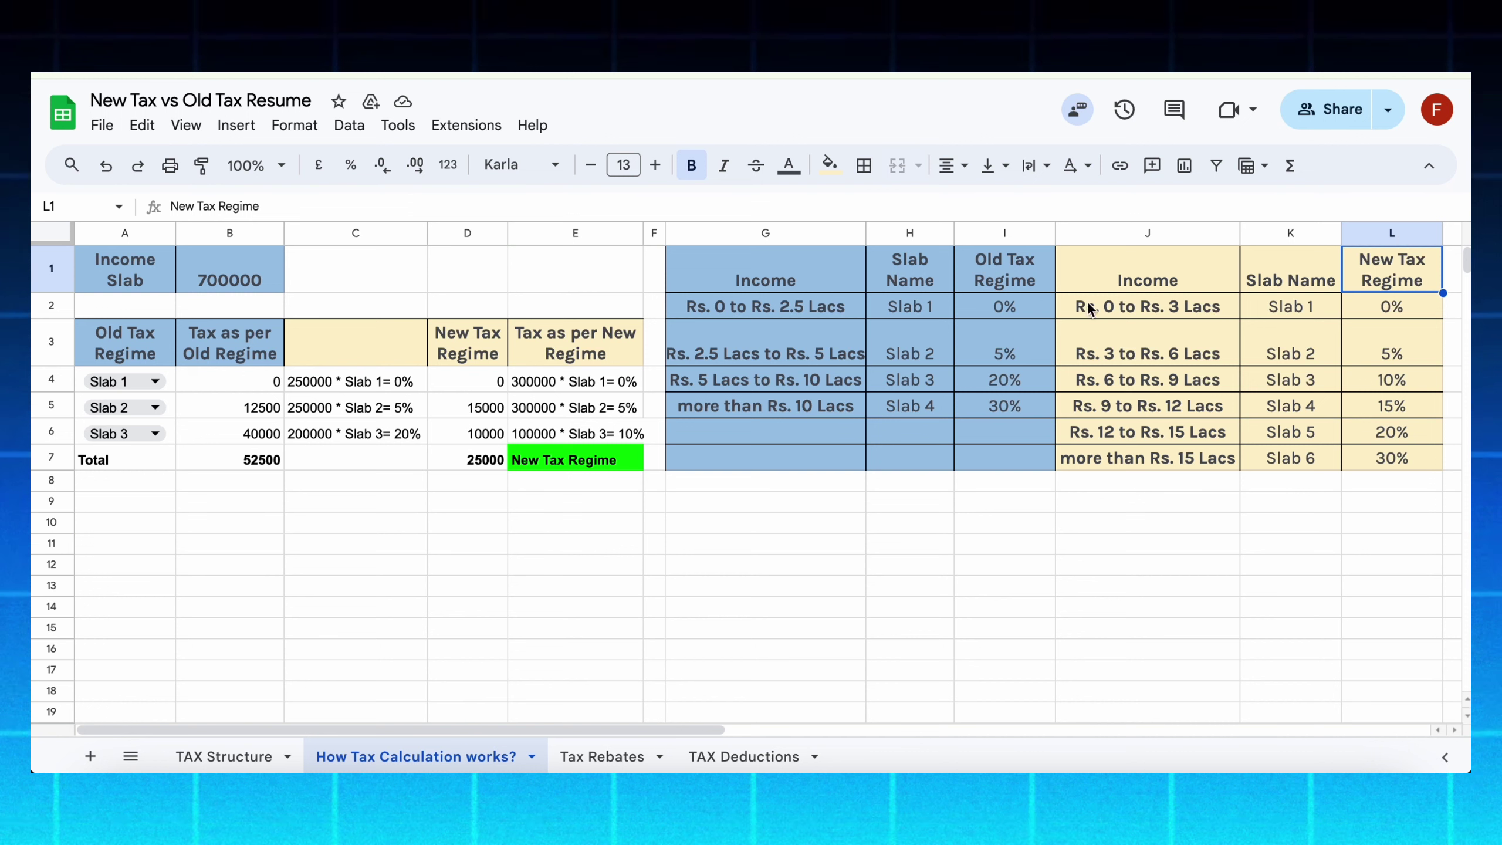
pyautogui.click(1035, 283)
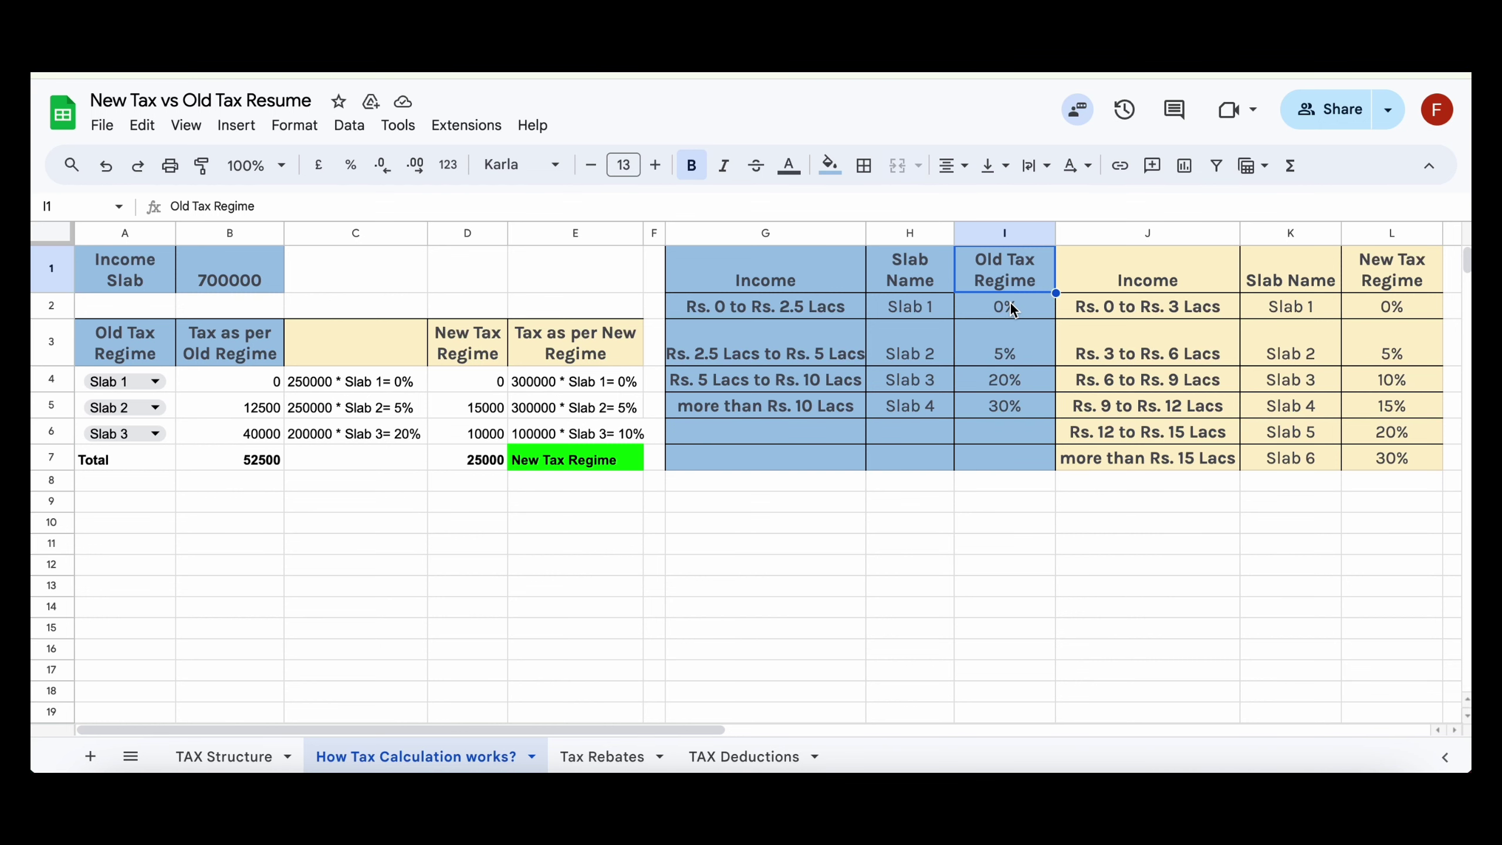
# Step: Examine the old regime's income ranges and the slab names assigned to them, Slab 1 to Slab 4
pyautogui.moveTo(765, 269); pyautogui.dragTo(937, 406)
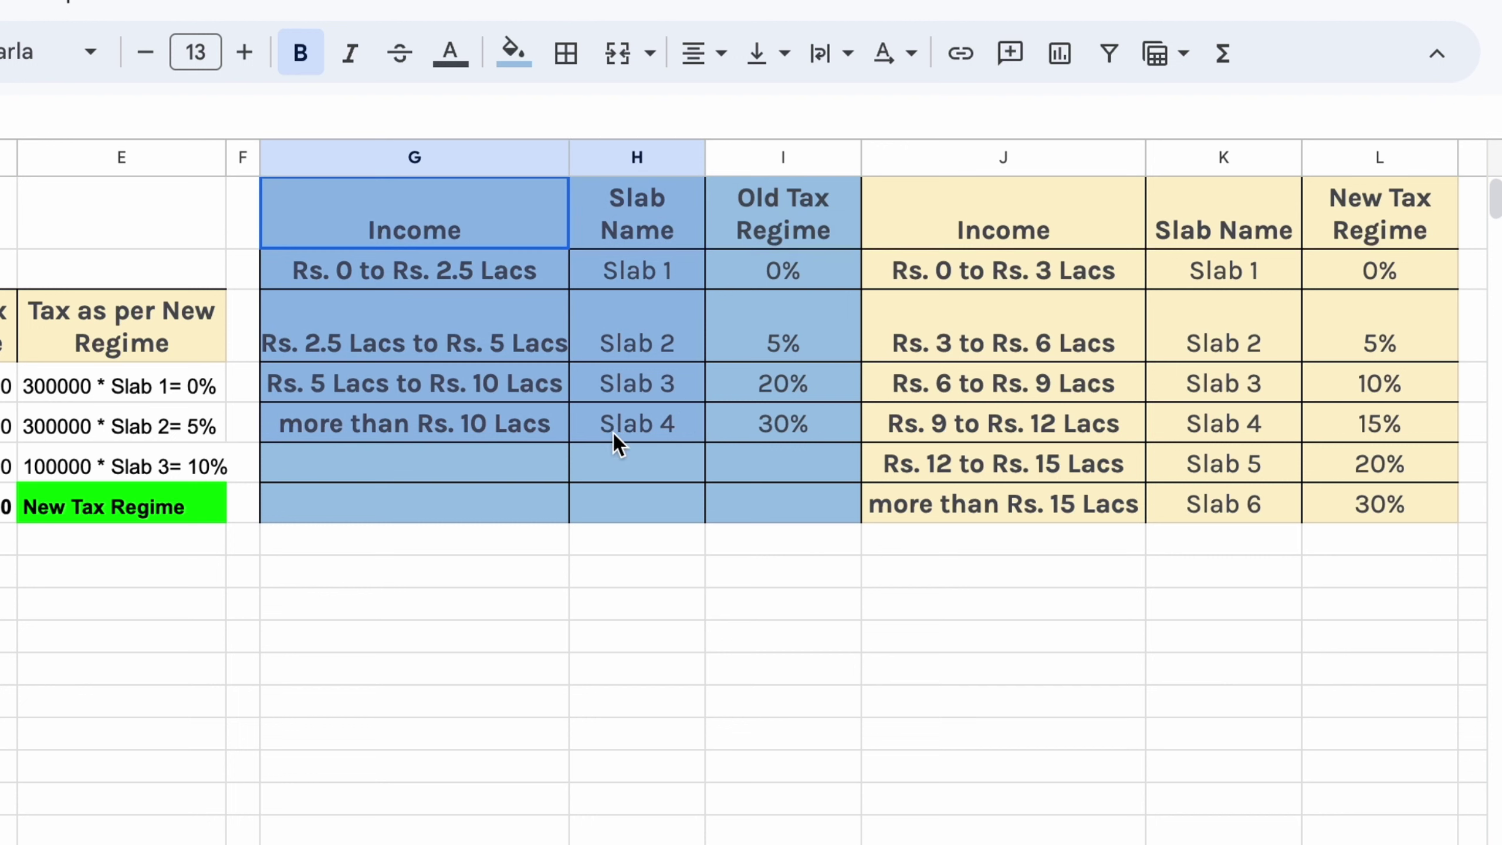
pyautogui.moveTo(613, 432); pyautogui.dragTo(578, 439)
pyautogui.moveTo(678, 277); pyautogui.dragTo(652, 435)
pyautogui.click(479, 274)
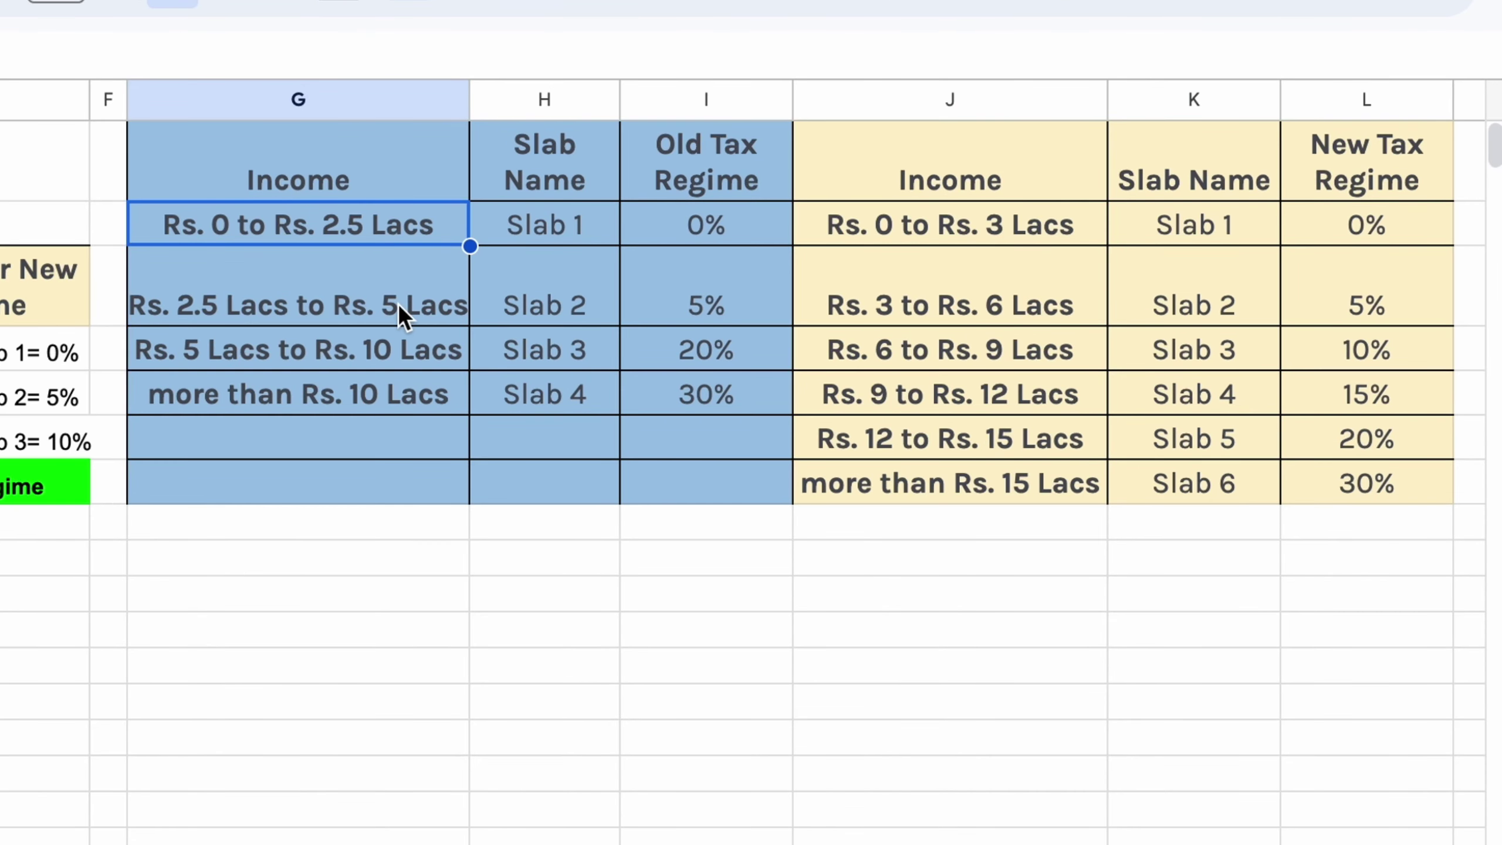
pyautogui.click(398, 303)
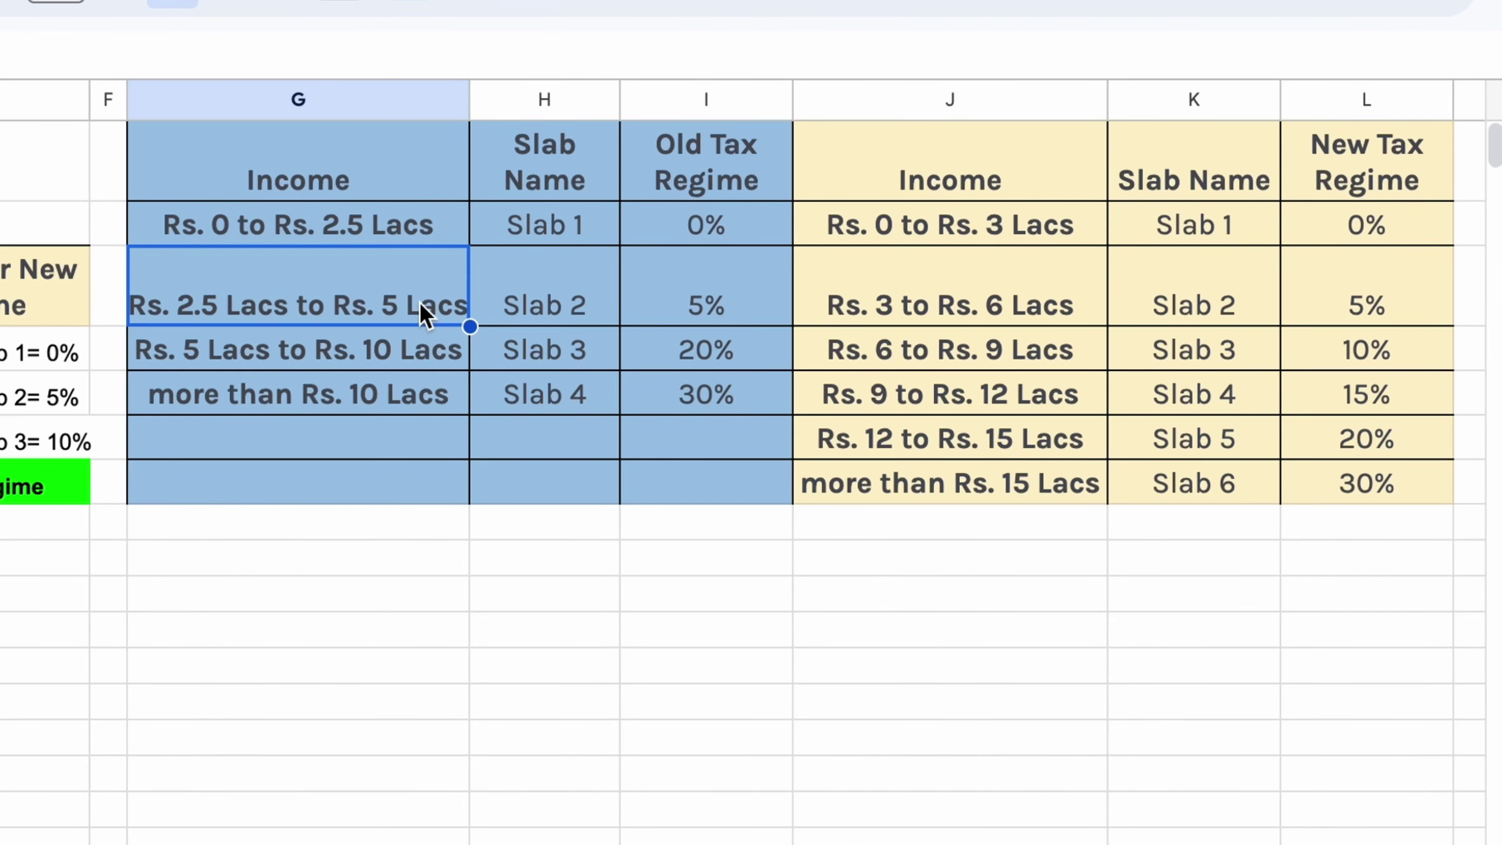
pyautogui.moveTo(565, 223); pyautogui.dragTo(559, 397)
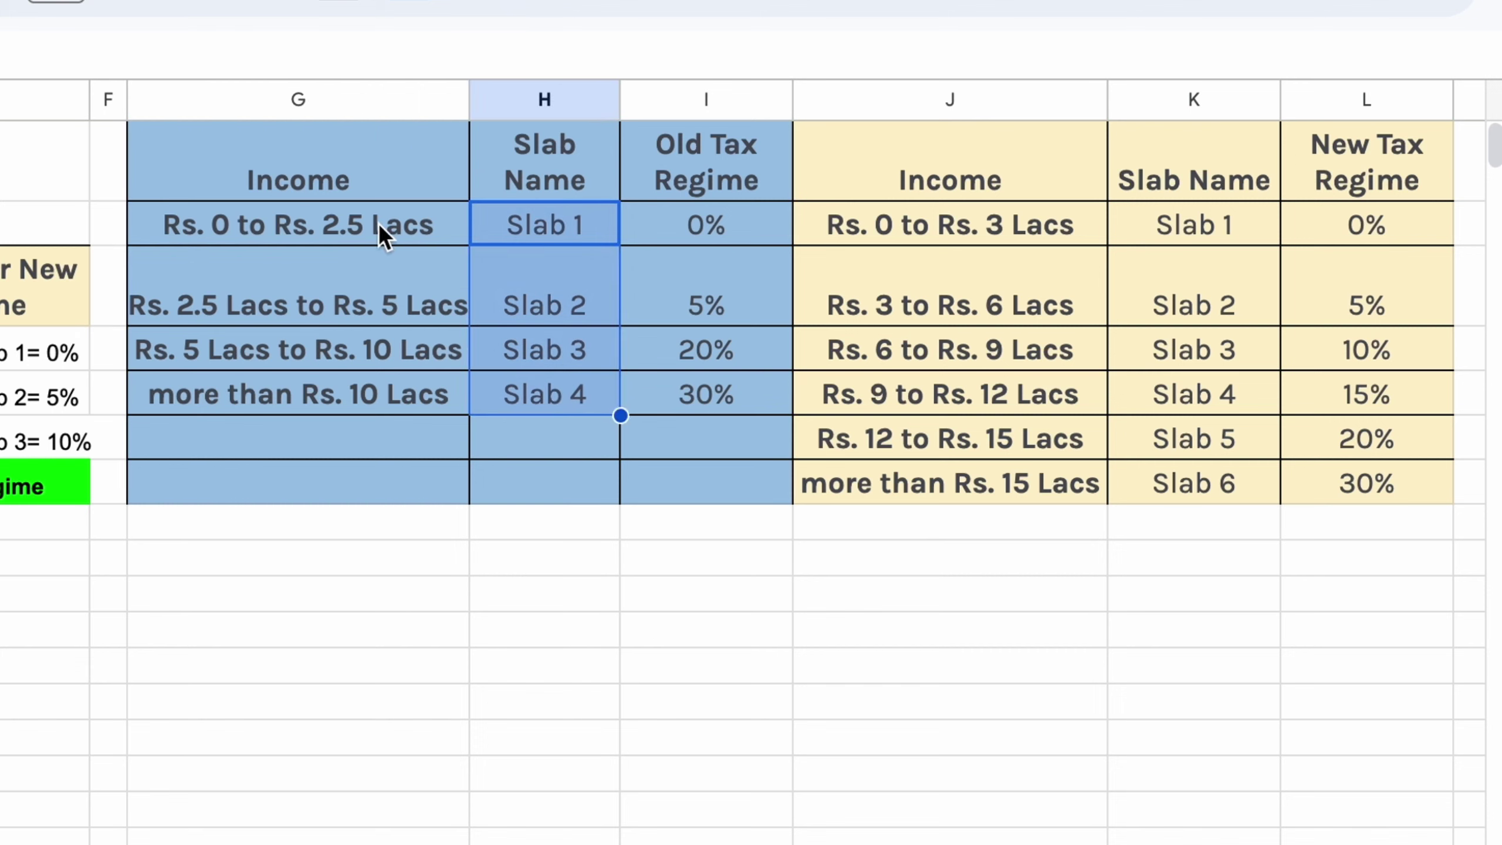
# Step: Read the old regime's tax rate for each income range, comparing with the new regime's Rs. 0 to Rs. 3 Lacs range
pyautogui.click(741, 225)
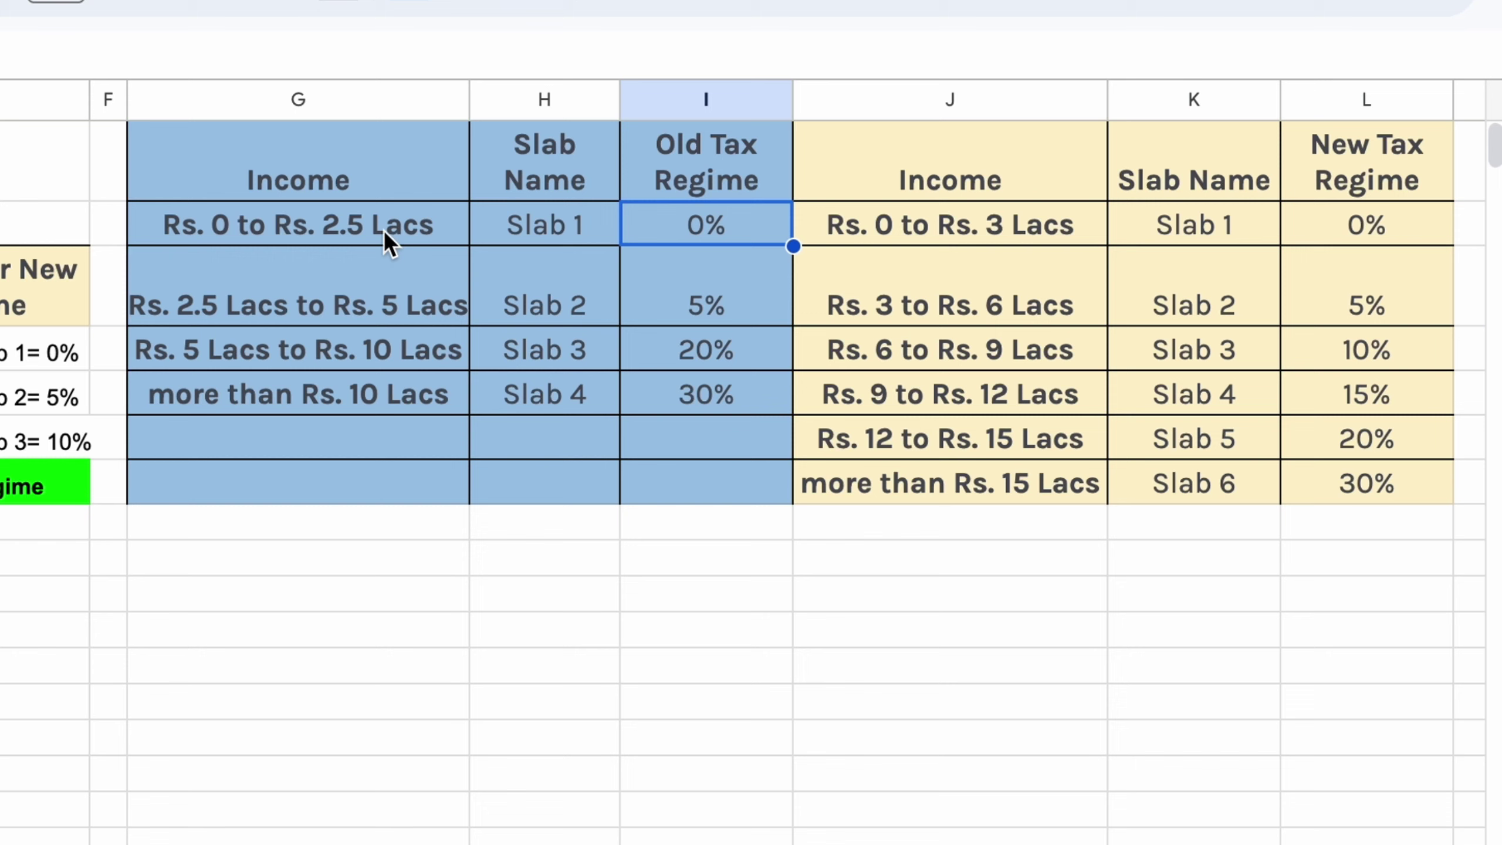
pyautogui.click(361, 318)
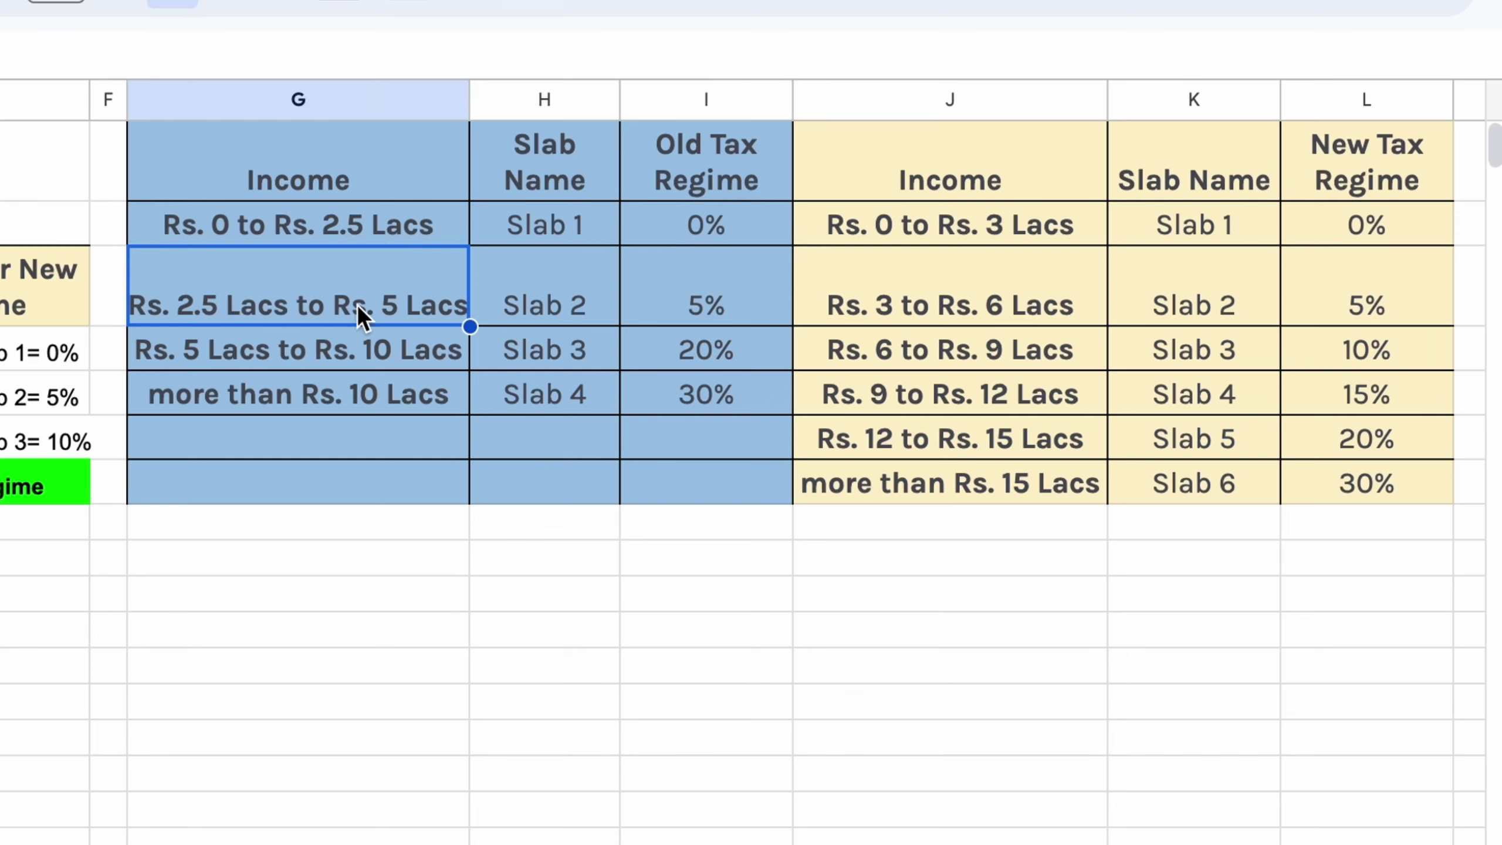
pyautogui.click(745, 324)
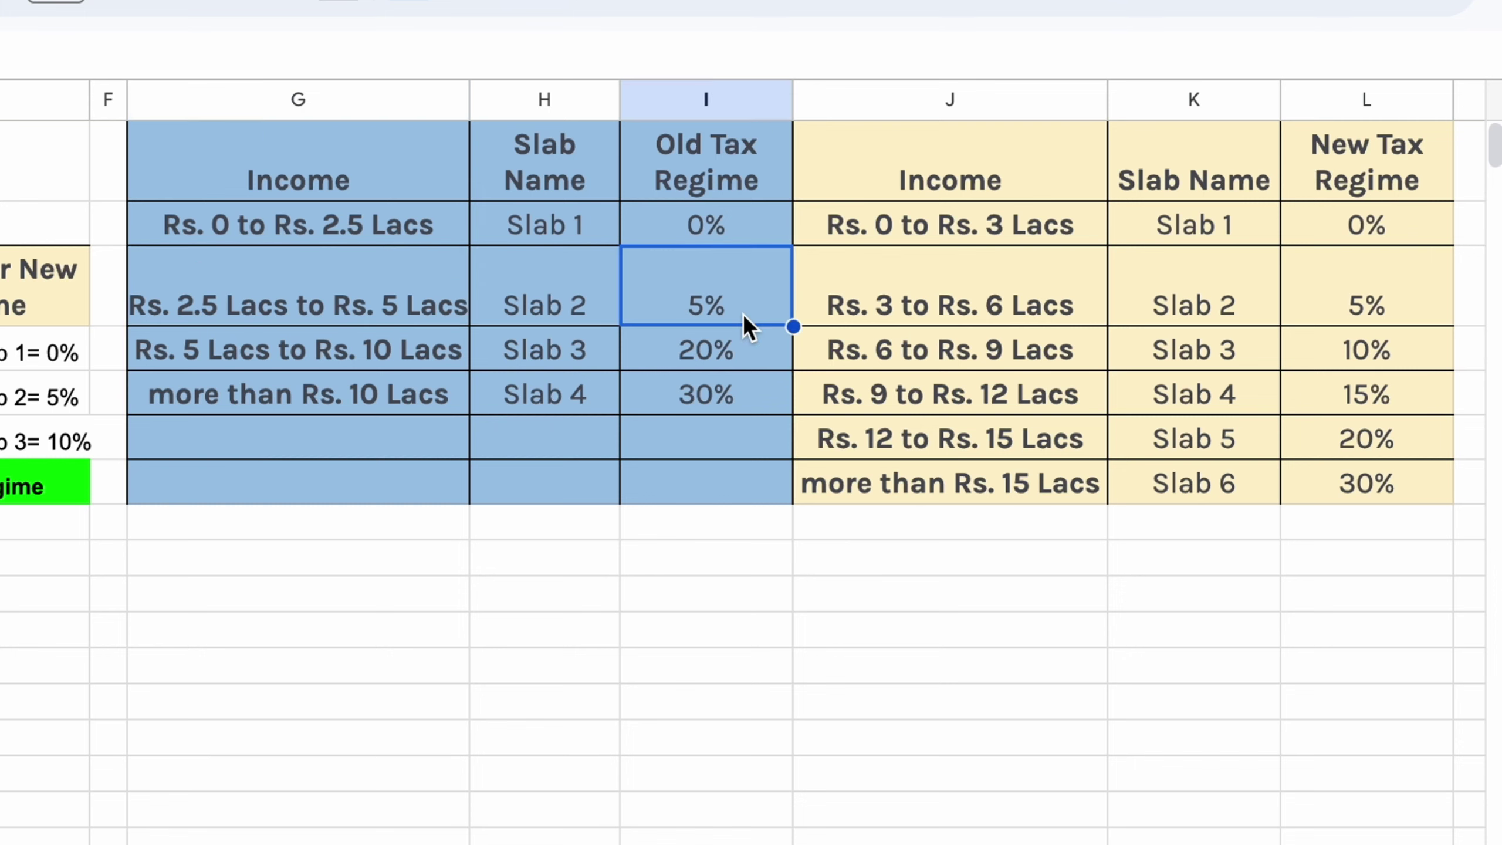
pyautogui.click(1051, 240)
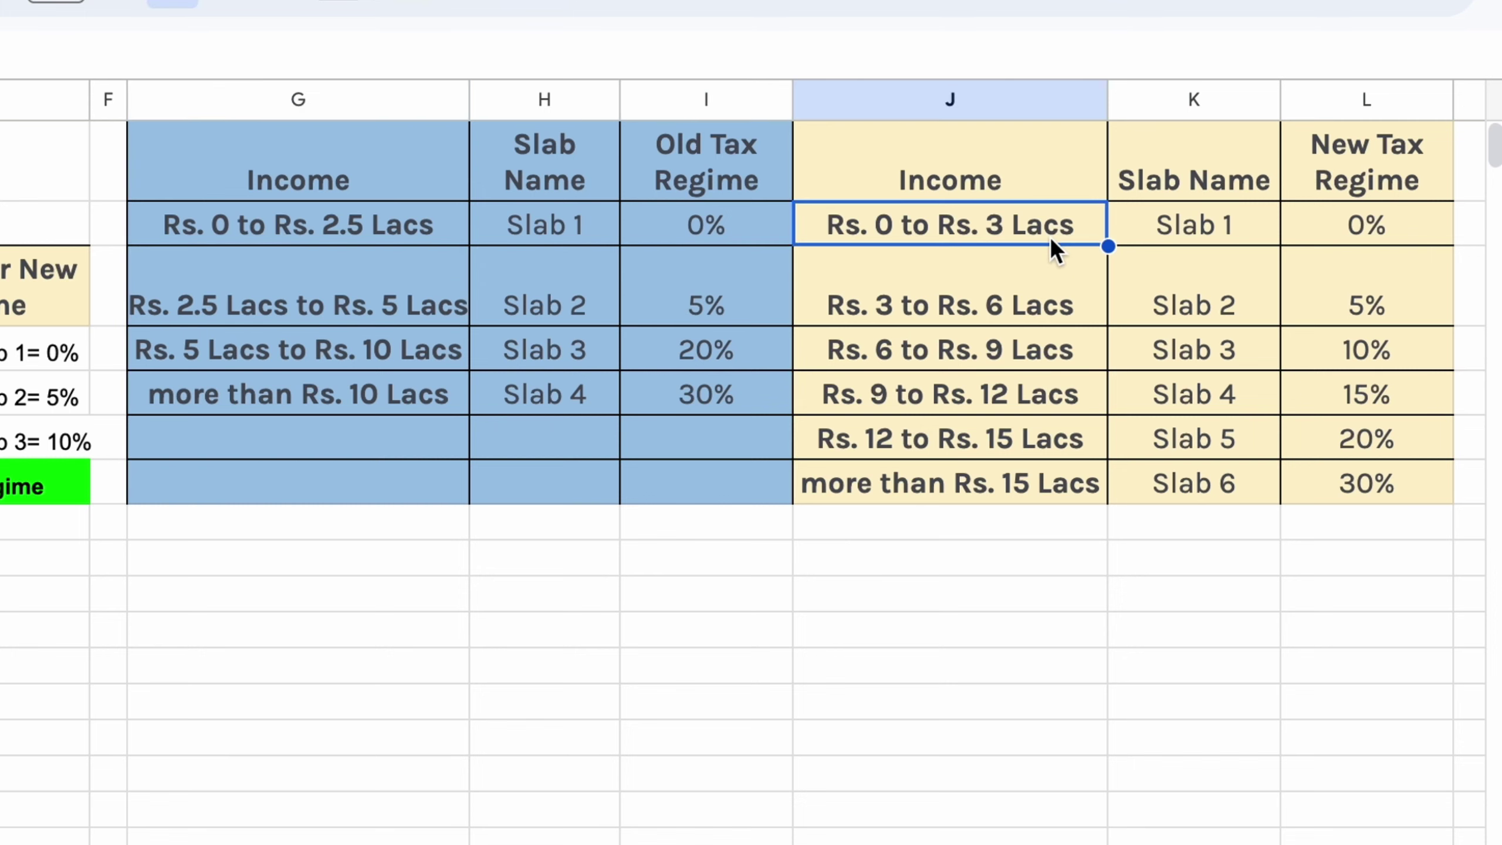
pyautogui.click(721, 364)
pyautogui.click(716, 392)
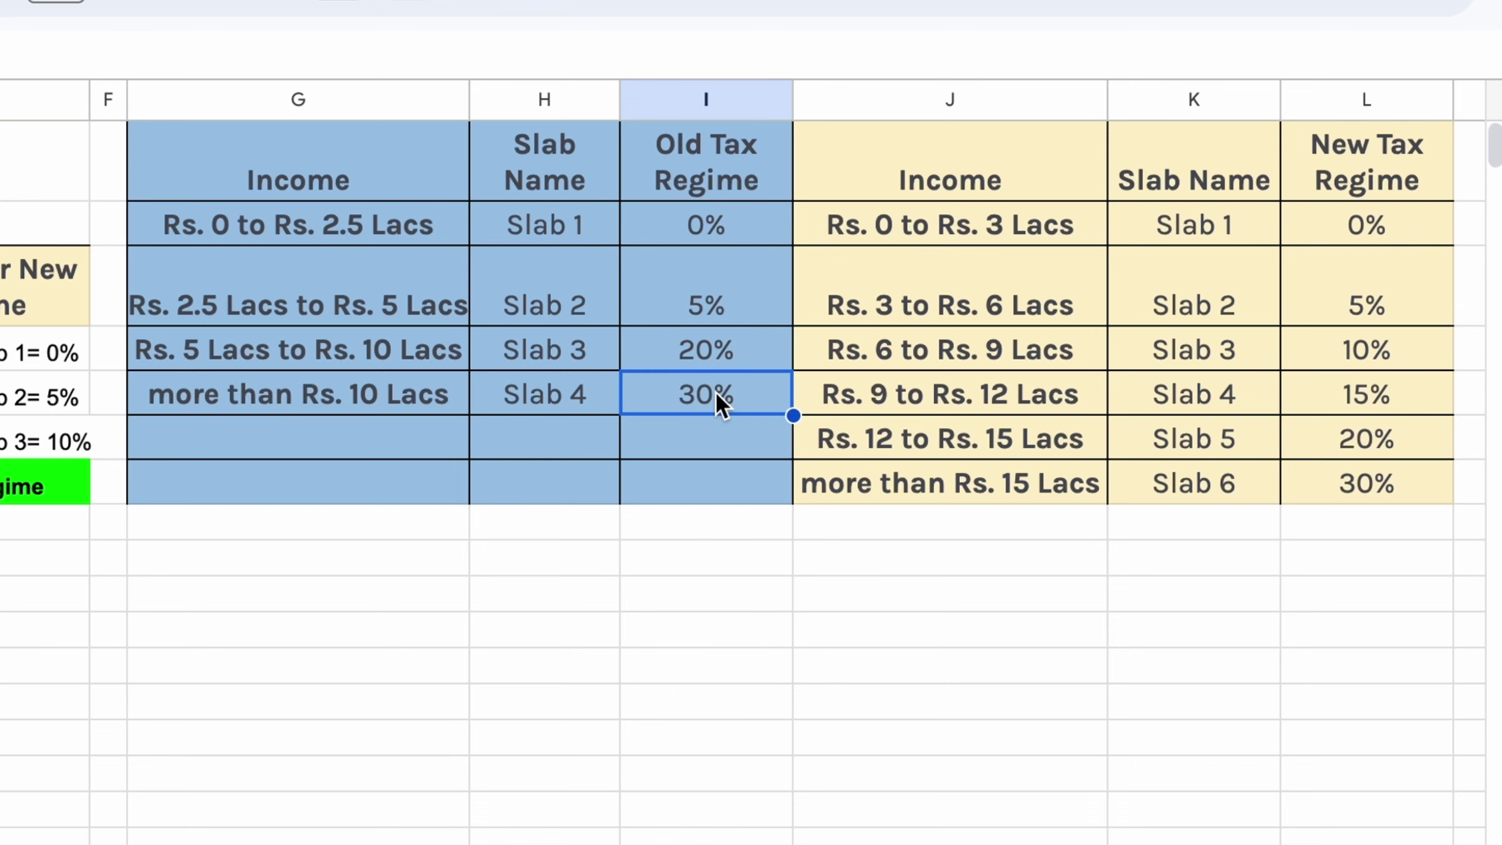
pyautogui.click(366, 357)
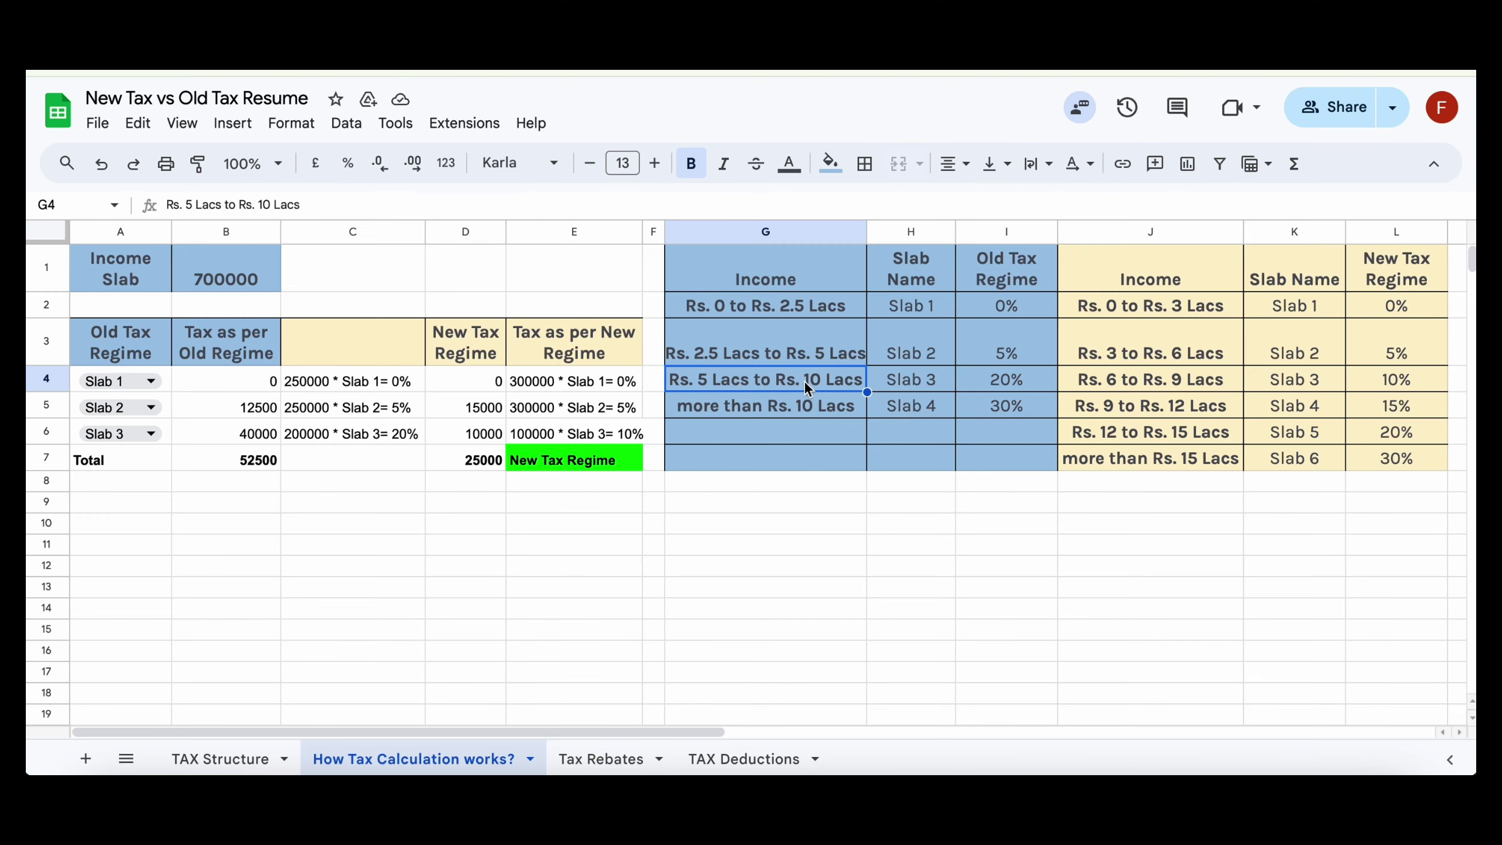
# Step: Look up which old regime income range and slab apply to the 700000 income in B1
pyautogui.click(246, 286)
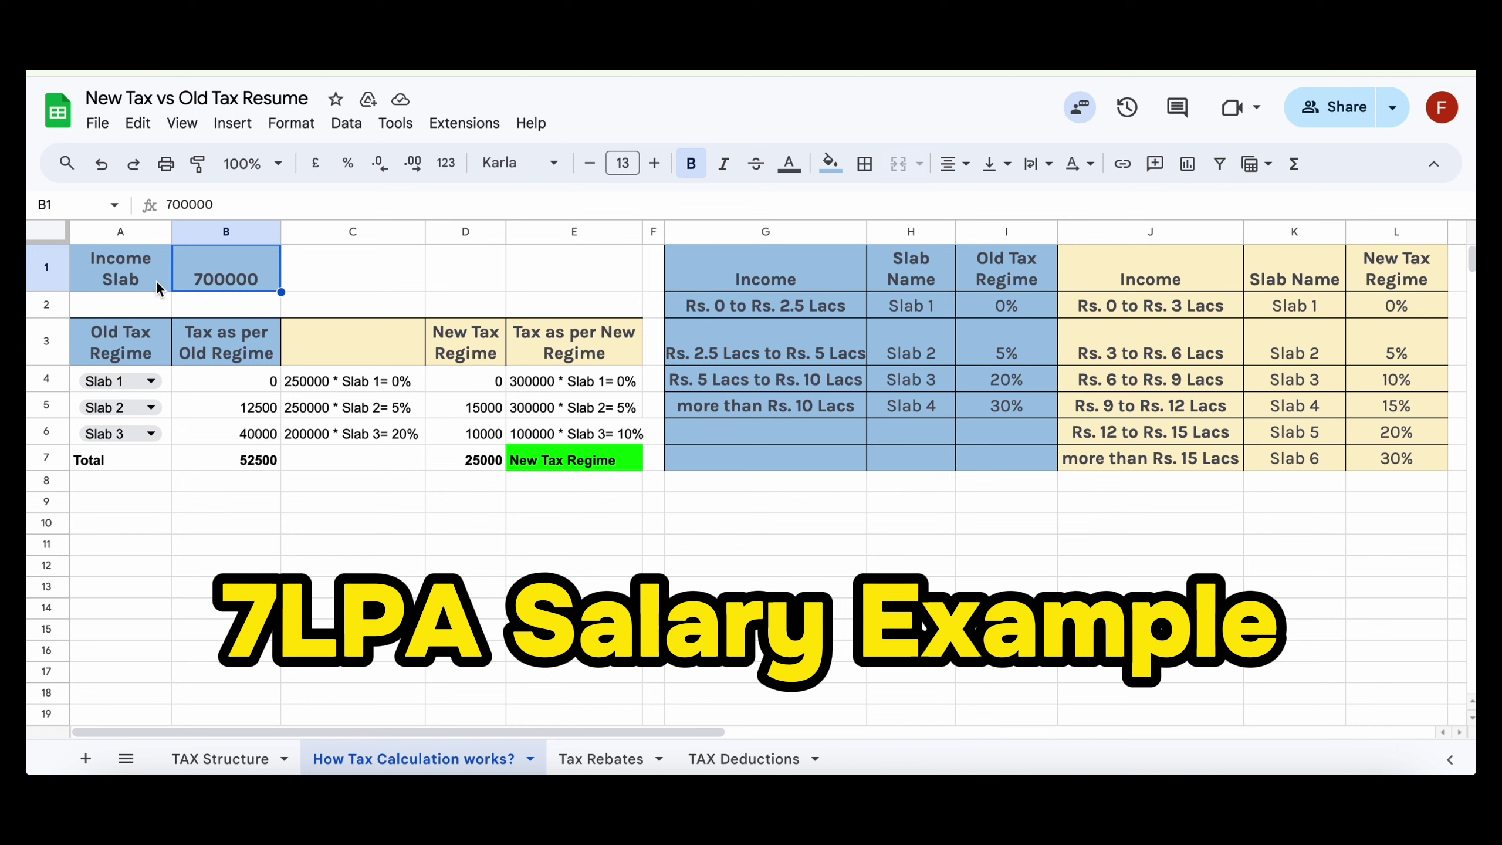
pyautogui.click(777, 360)
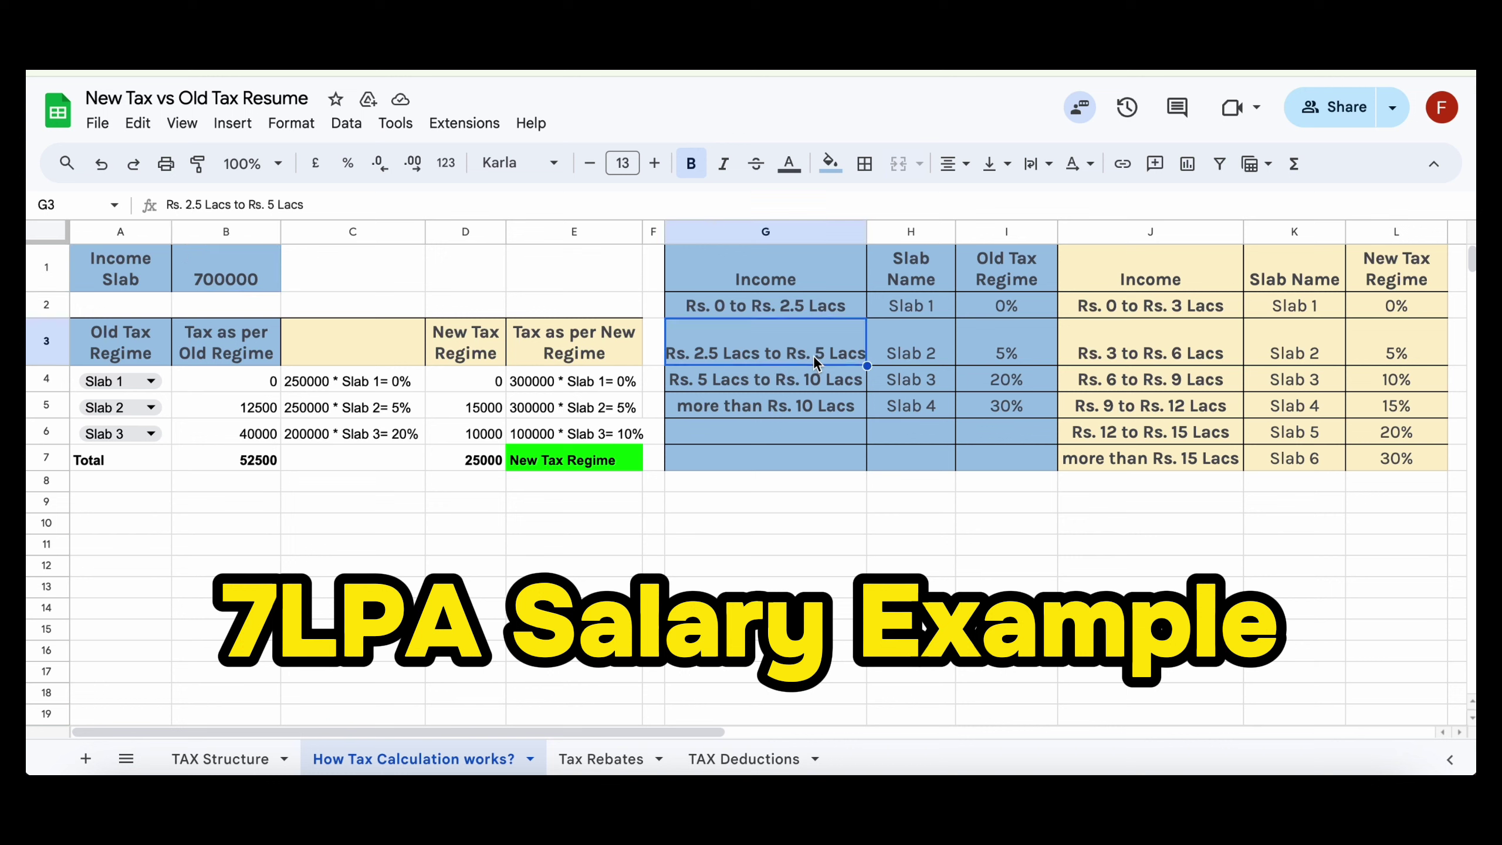
pyautogui.click(800, 388)
pyautogui.click(926, 394)
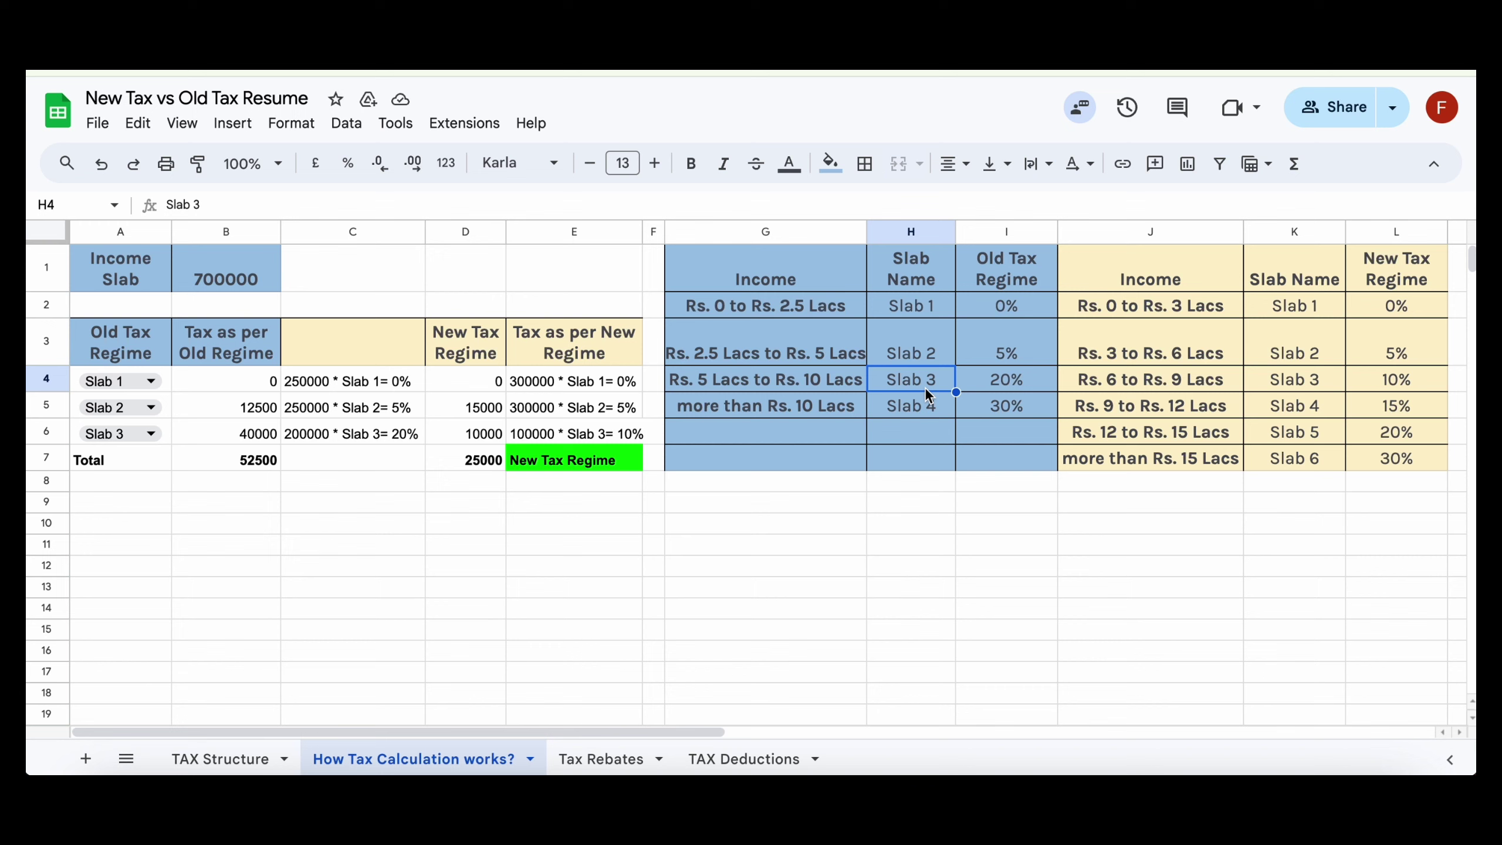
pyautogui.click(855, 385)
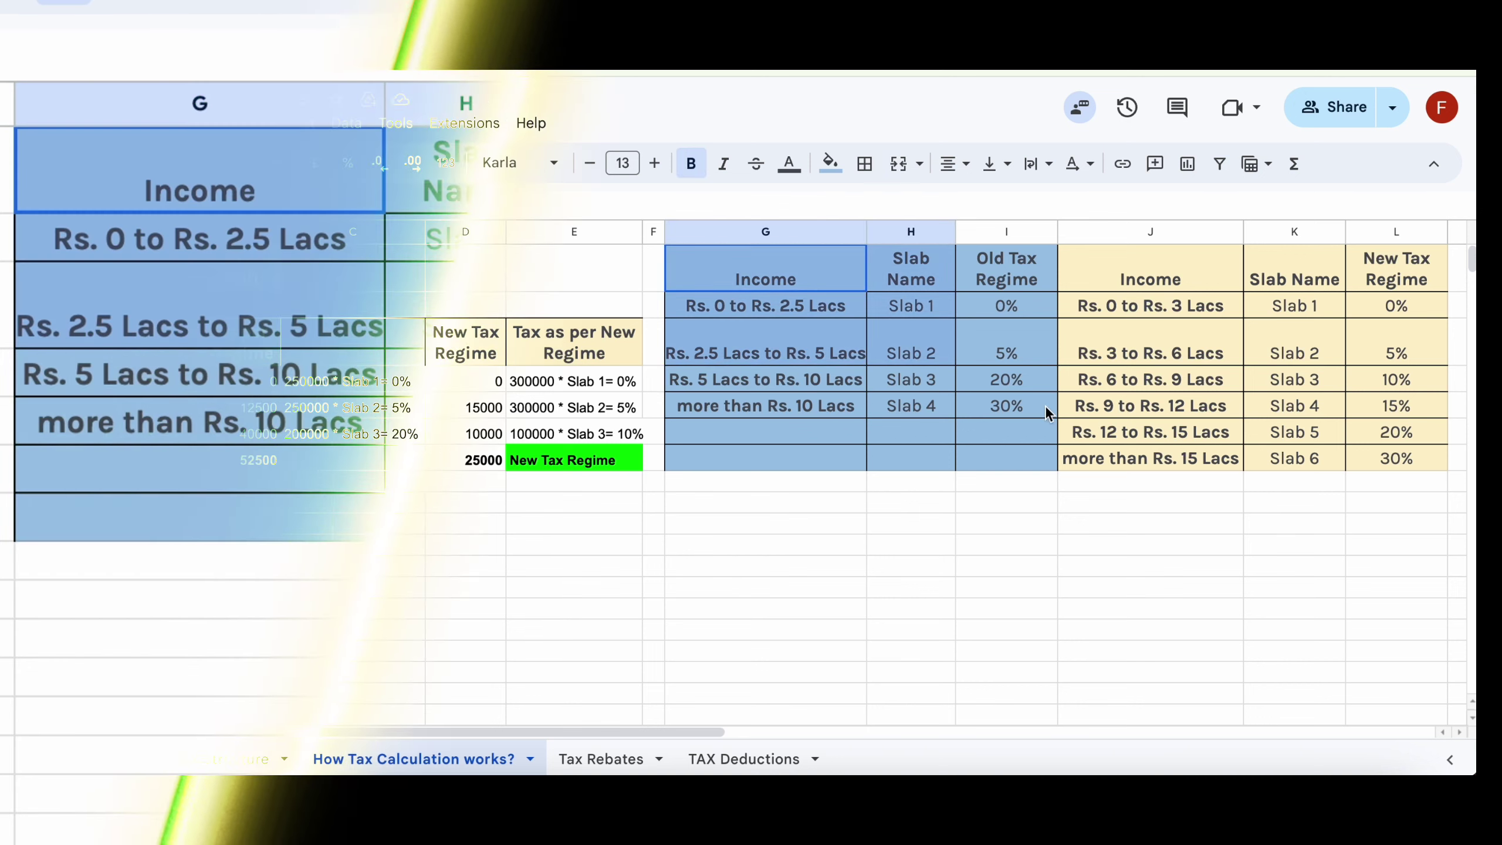
# Step: Examine the new regime's income ranges, their slab names Slab 1 to Slab 6, and the tax rates in L2:L7
pyautogui.moveTo(836, 267); pyautogui.dragTo(1033, 516)
pyautogui.moveTo(939, 179); pyautogui.dragTo(1244, 512)
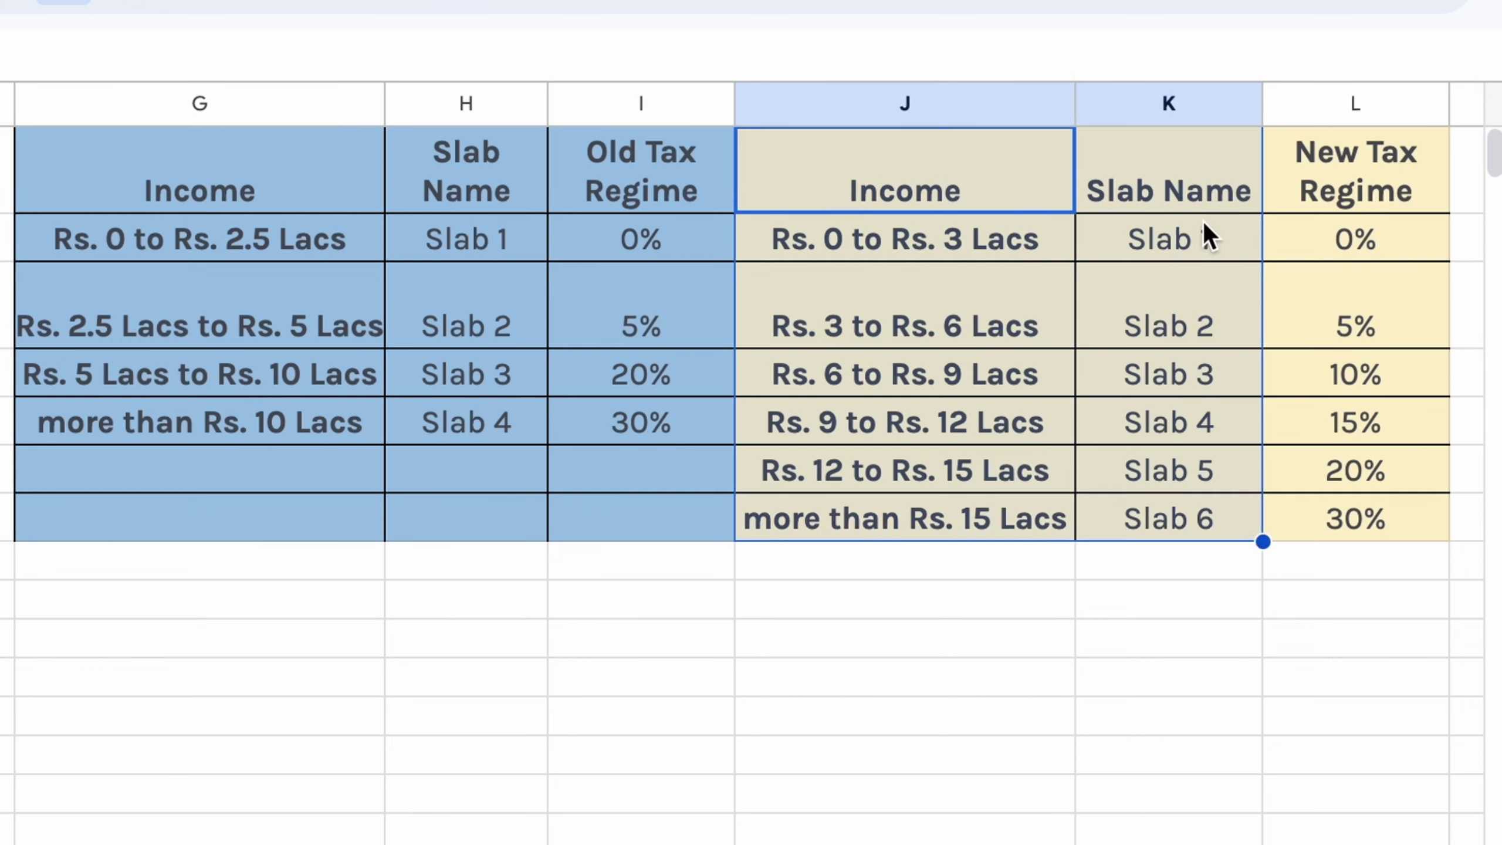
pyautogui.moveTo(1203, 222); pyautogui.dragTo(1155, 496)
pyautogui.moveTo(1324, 230); pyautogui.dragTo(1331, 365)
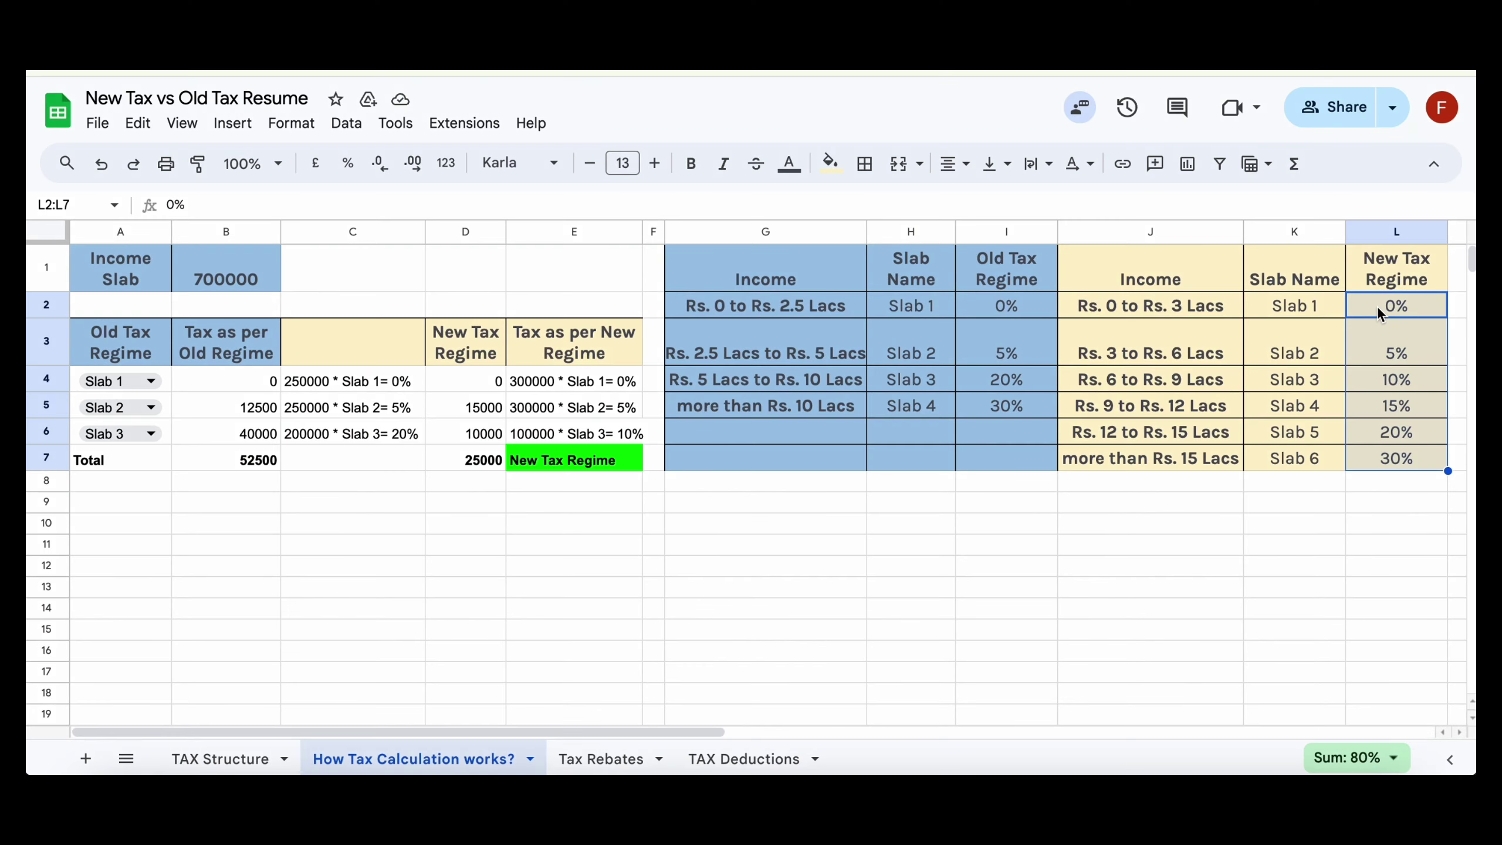
pyautogui.click(1323, 243)
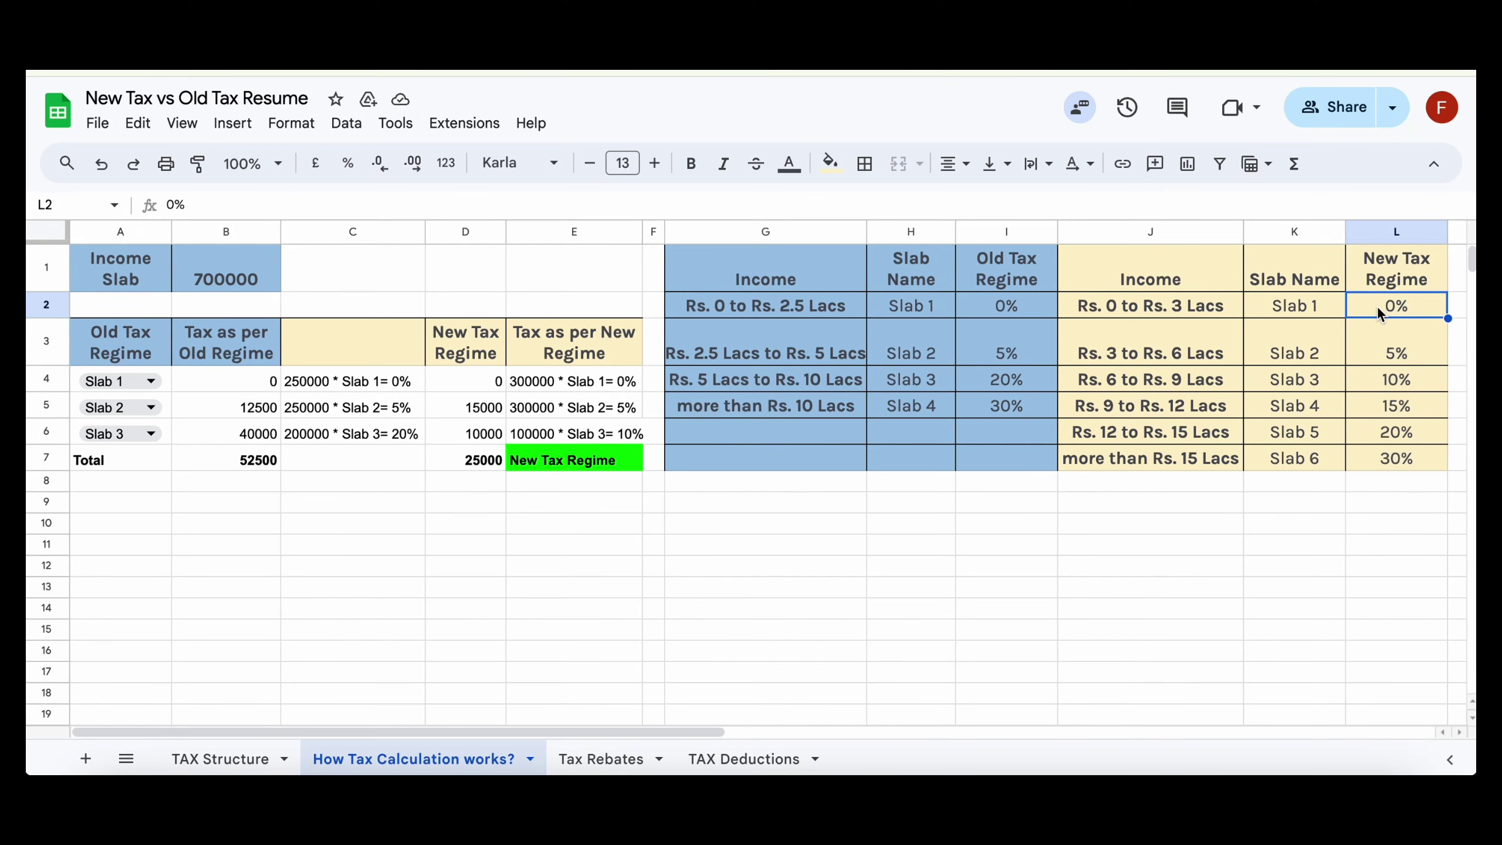
pyautogui.moveTo(1378, 306); pyautogui.dragTo(1385, 461)
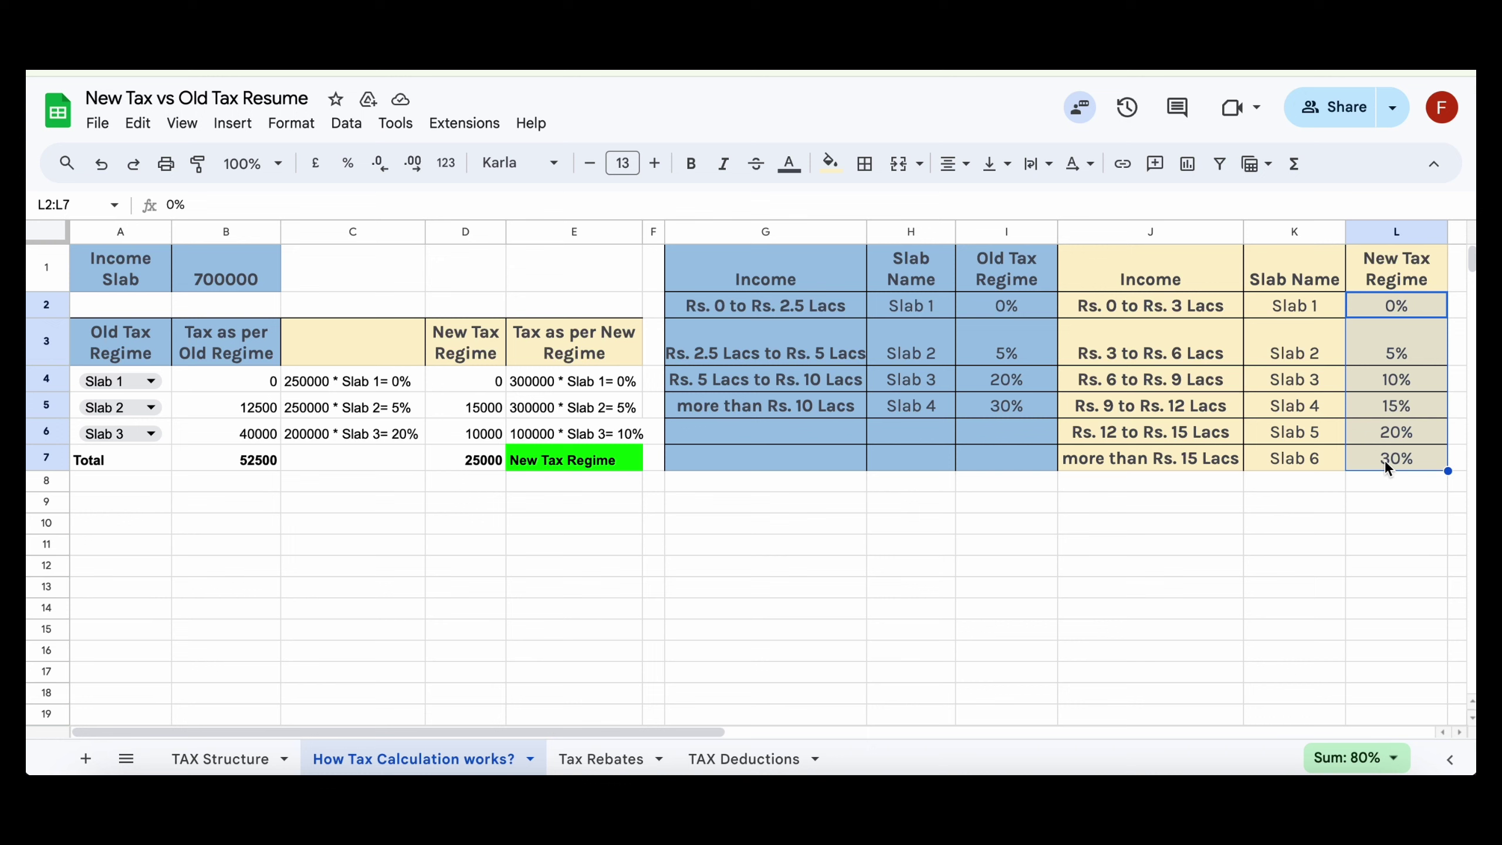
# Step: View the TAX Deductions sheet and return to the How Tax Calculation works? sheet
pyautogui.click(729, 756)
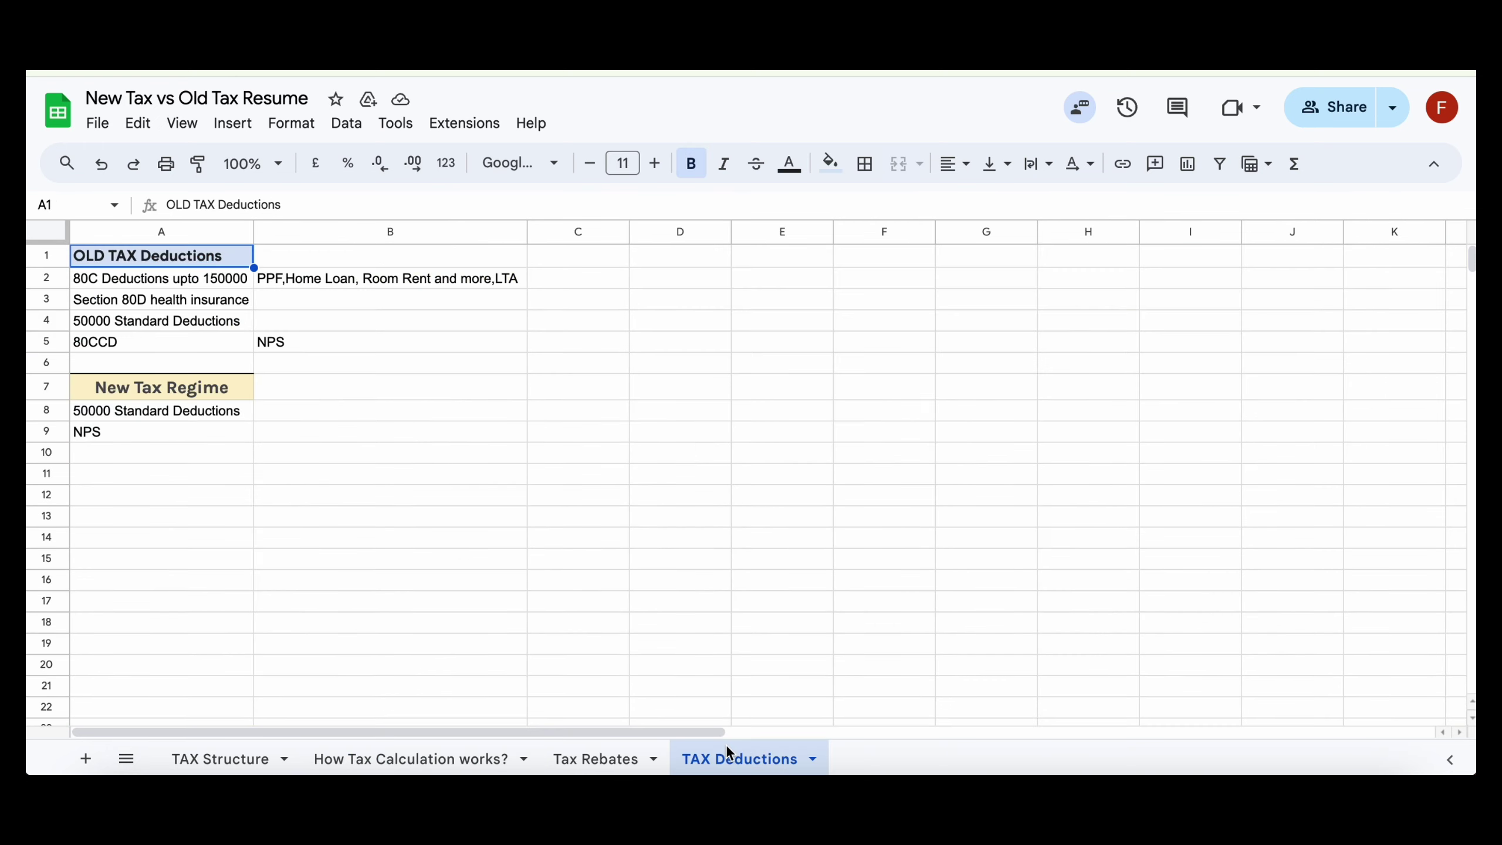
pyautogui.click(447, 762)
pyautogui.click(1175, 628)
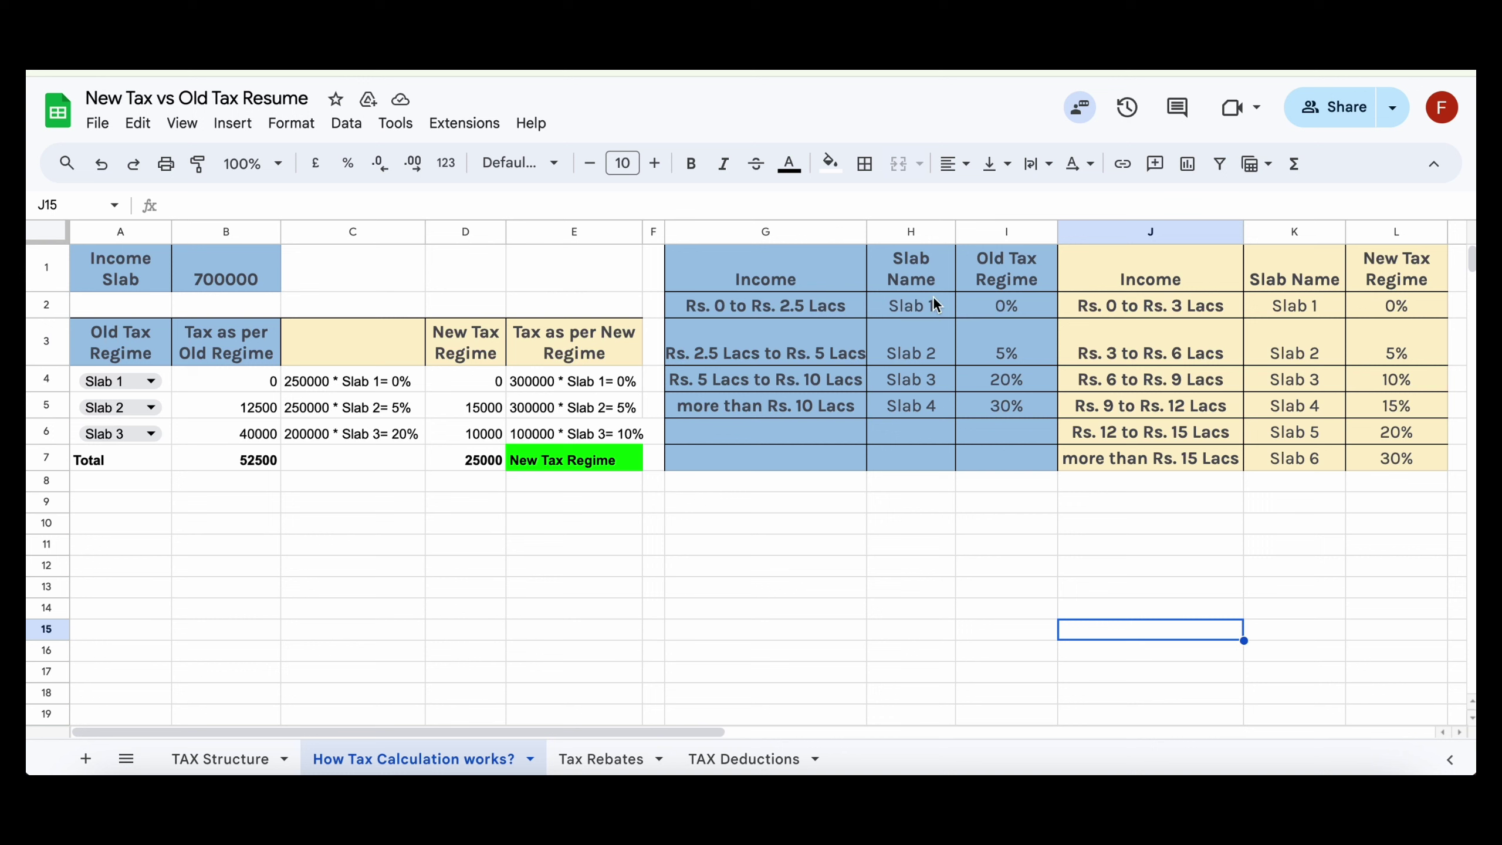
# Step: Compare the old and new regime slab tables side by side across G2:L6
pyautogui.click(858, 308)
pyautogui.moveTo(1228, 397); pyautogui.dragTo(1369, 444)
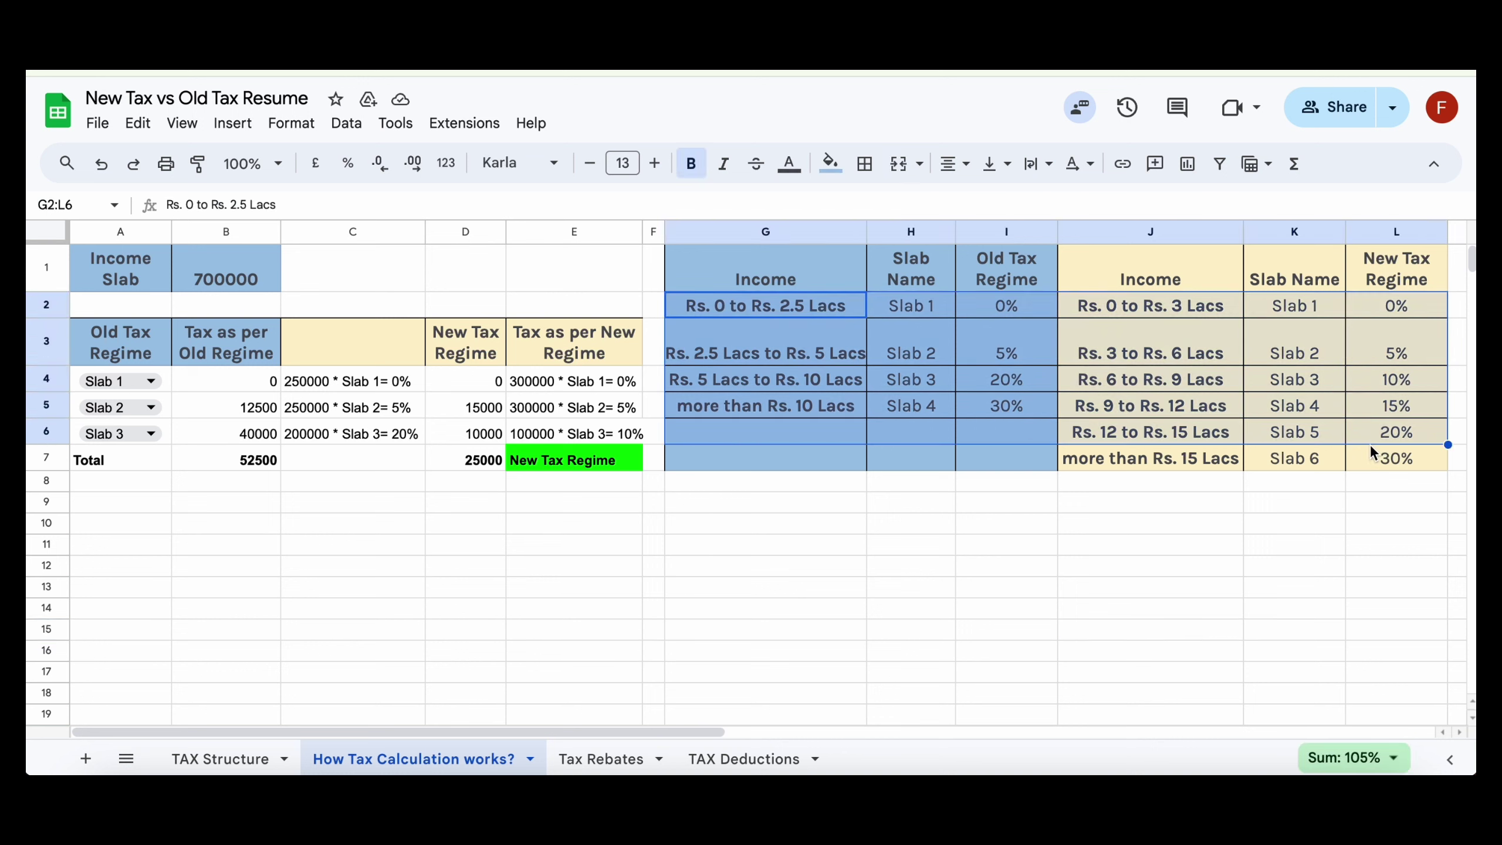
pyautogui.click(938, 528)
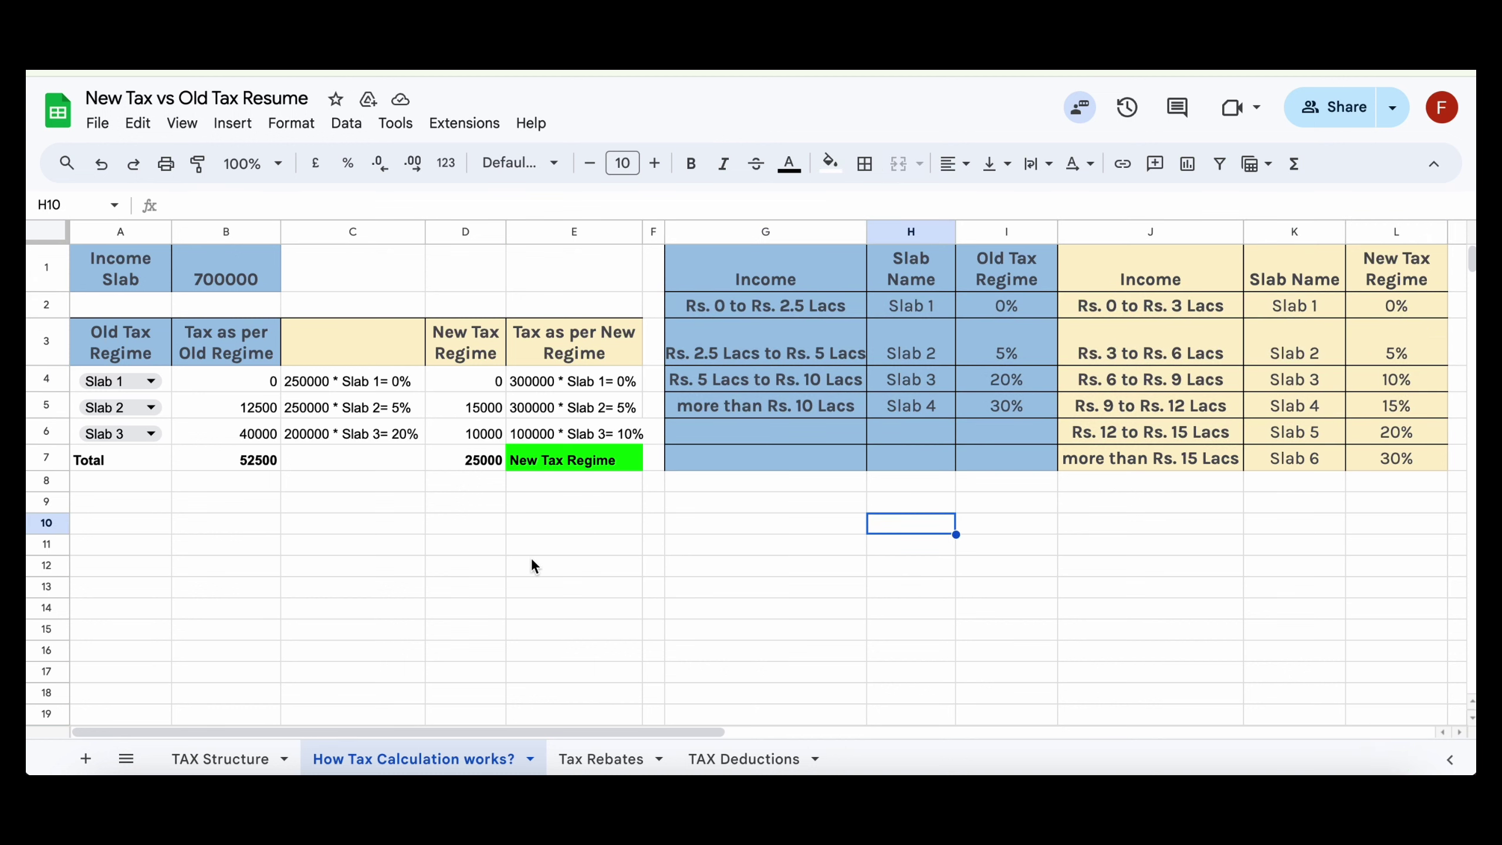
# Step: Match the 700000 income in B1 to the old regime's Rs. 5 Lacs to Rs. 10 Lacs range and check the rates up to Slab 3
pyautogui.click(211, 262)
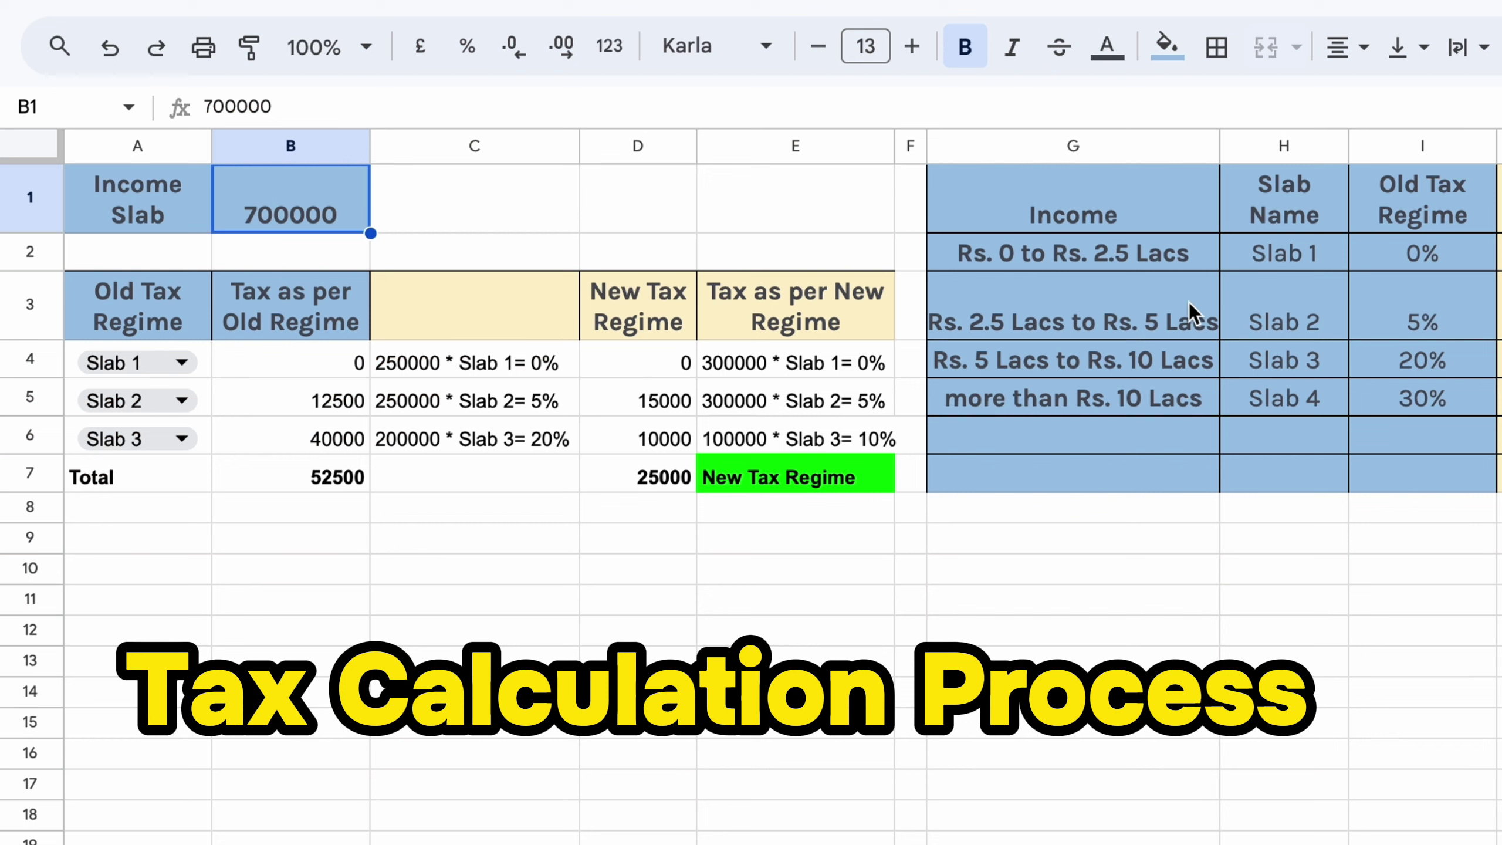
pyautogui.moveTo(1109, 364); pyautogui.dragTo(1279, 365)
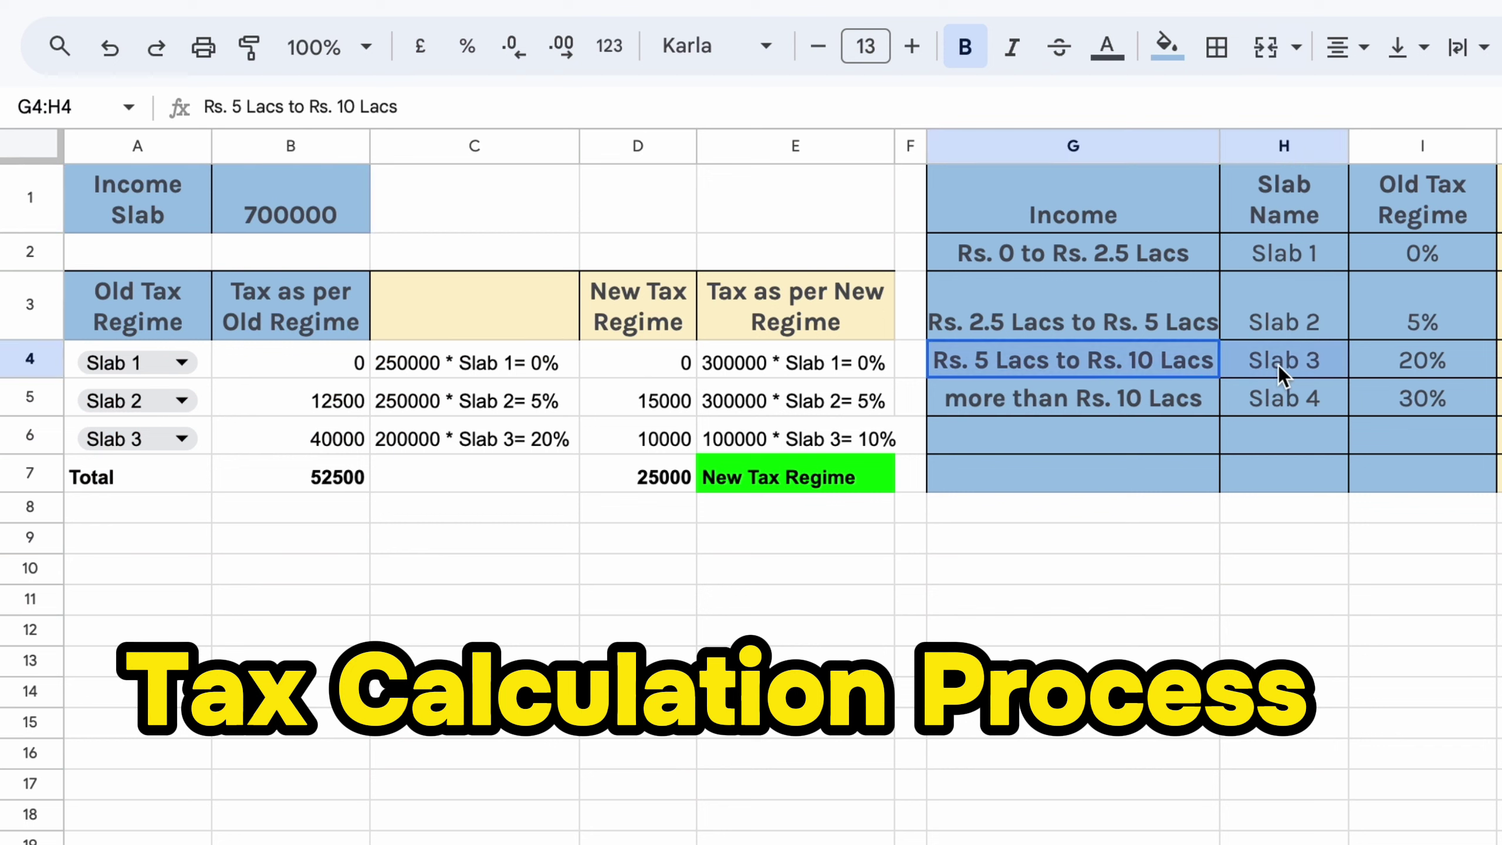
pyautogui.moveTo(1429, 195); pyautogui.dragTo(1429, 378)
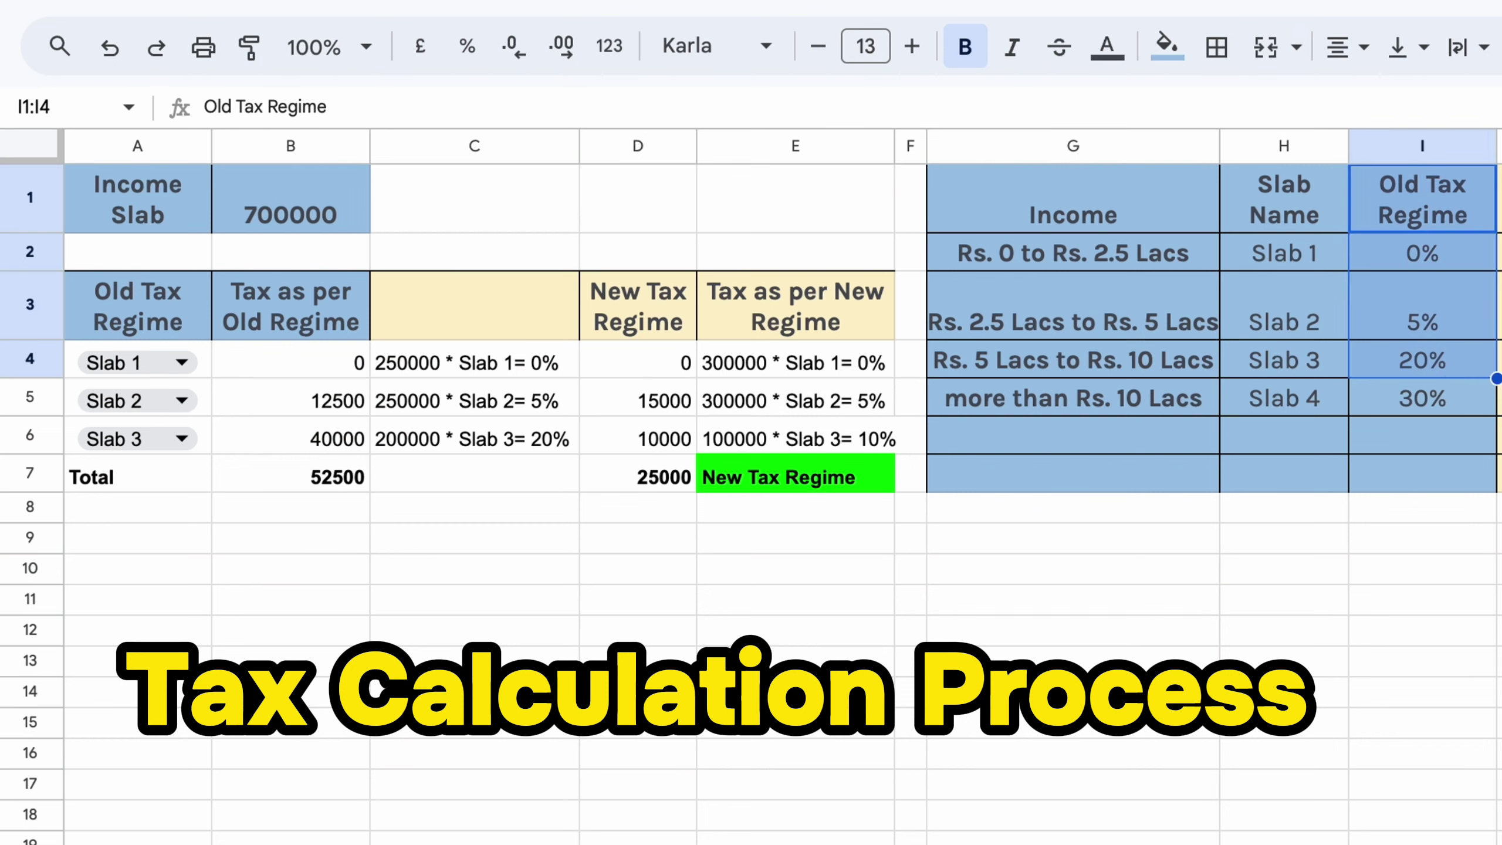
pyautogui.moveTo(1500, 199); pyautogui.dragTo(1500, 568)
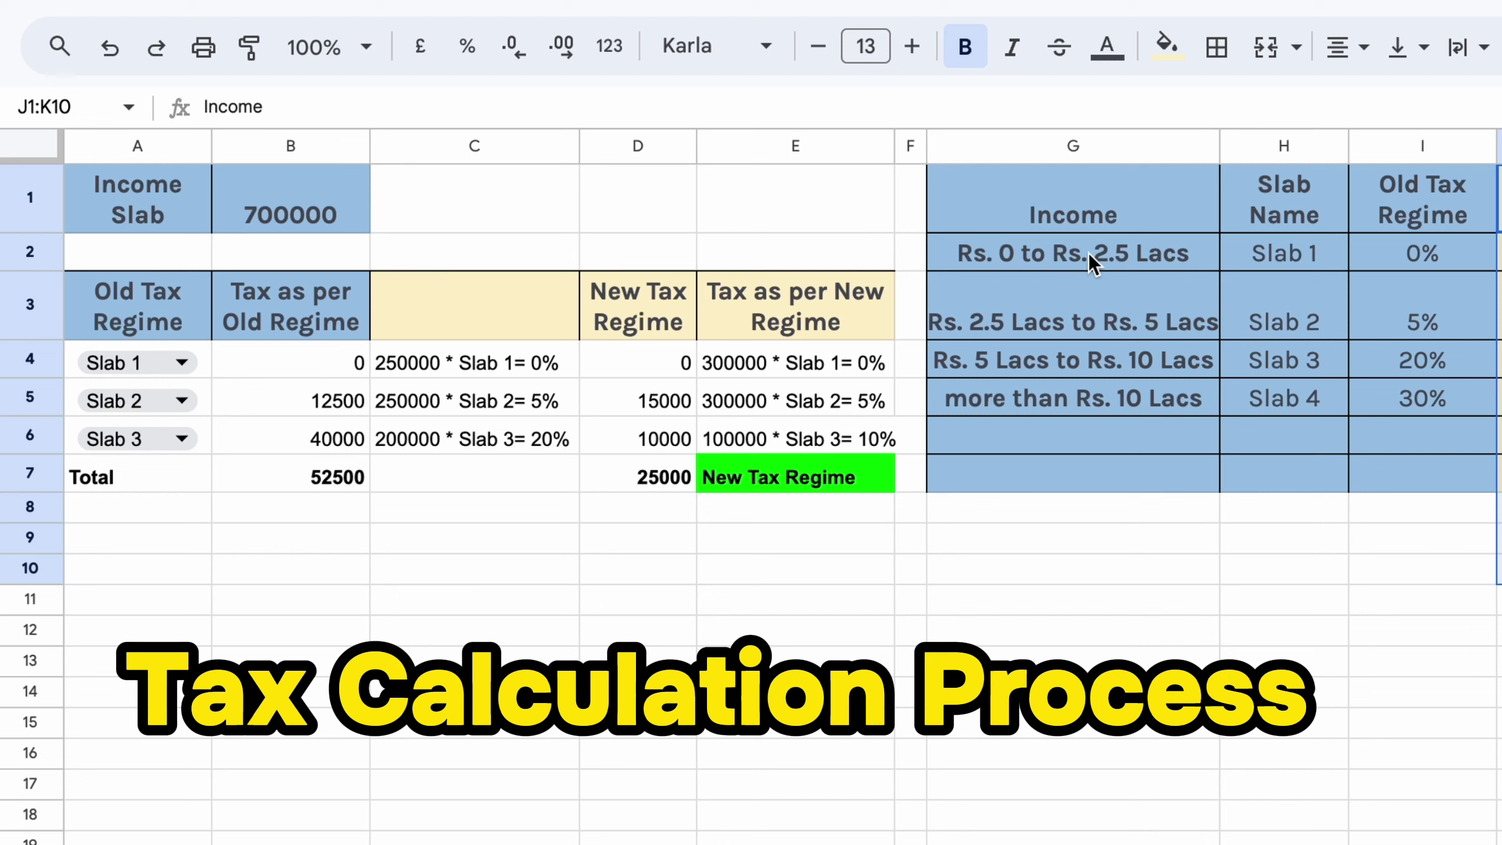
# Step: Examine how the 700000 income is split across the old regime slabs in C4:C6, starting with the Rs. 0 to Rs. 2.5 Lacs range
pyautogui.click(1314, 263)
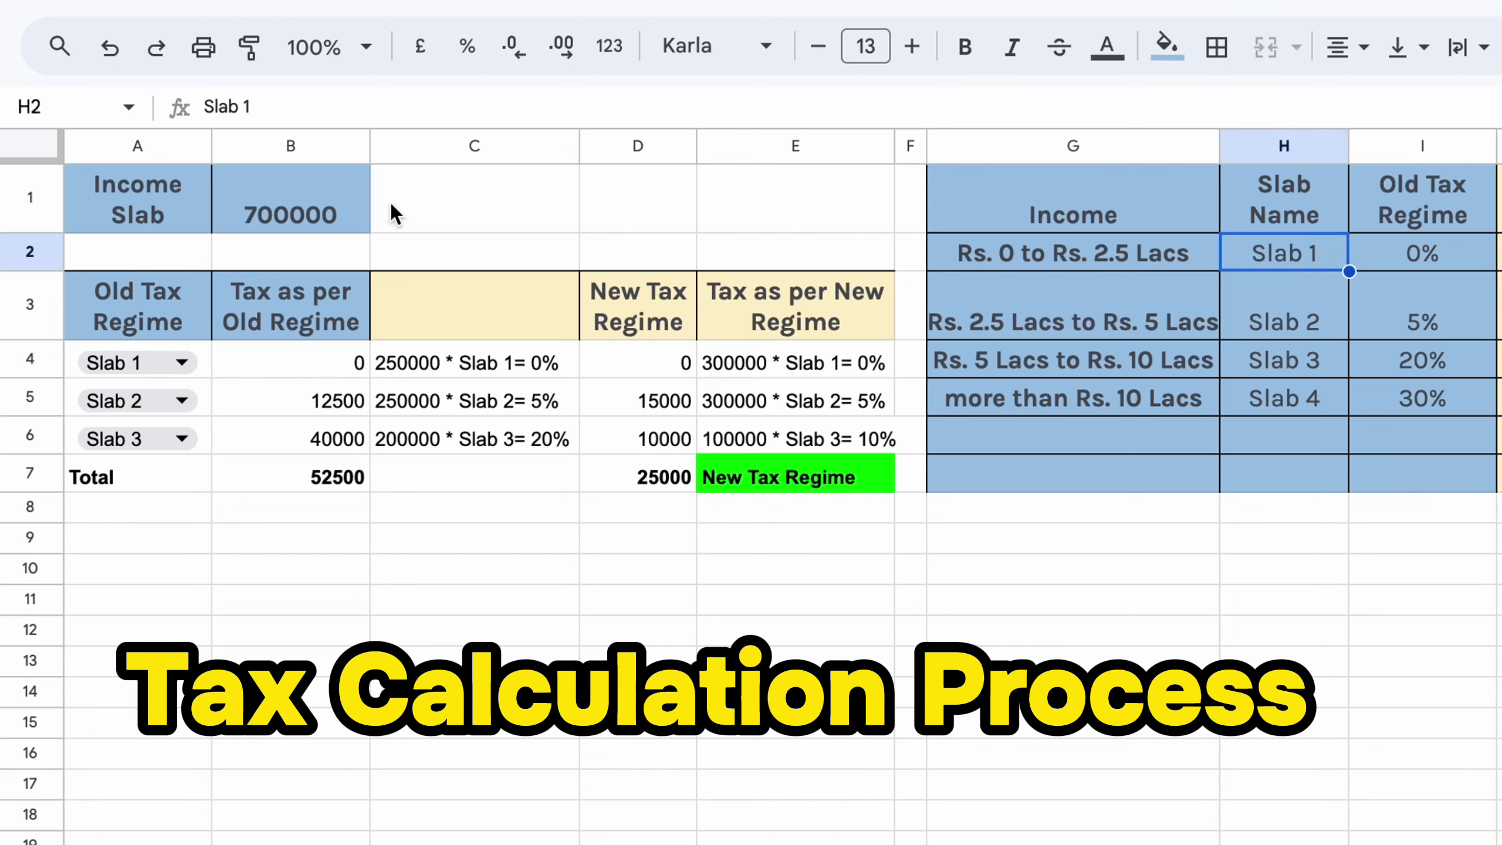
pyautogui.click(322, 213)
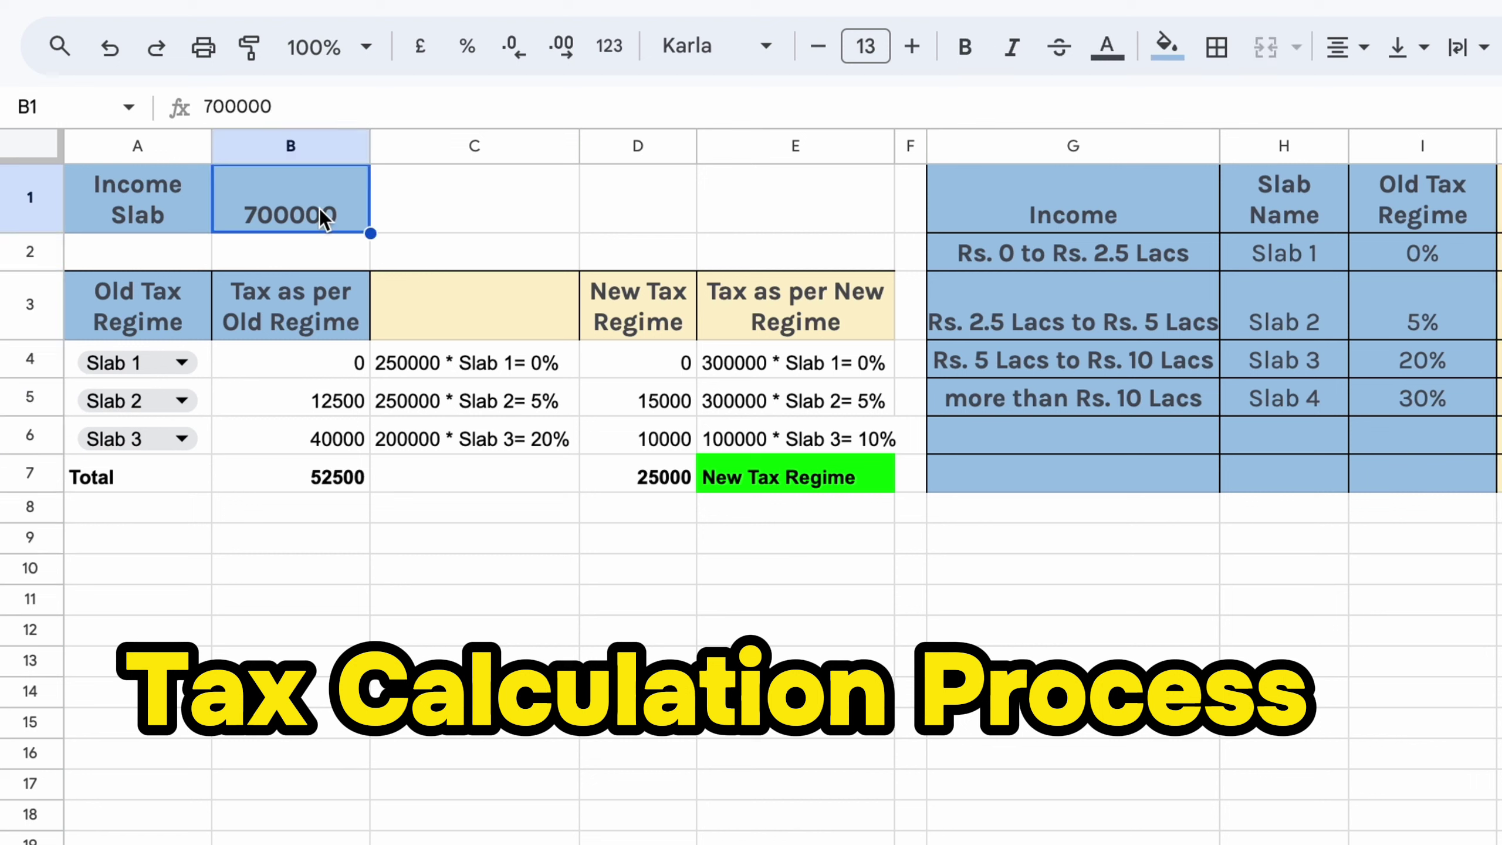
pyautogui.click(1141, 257)
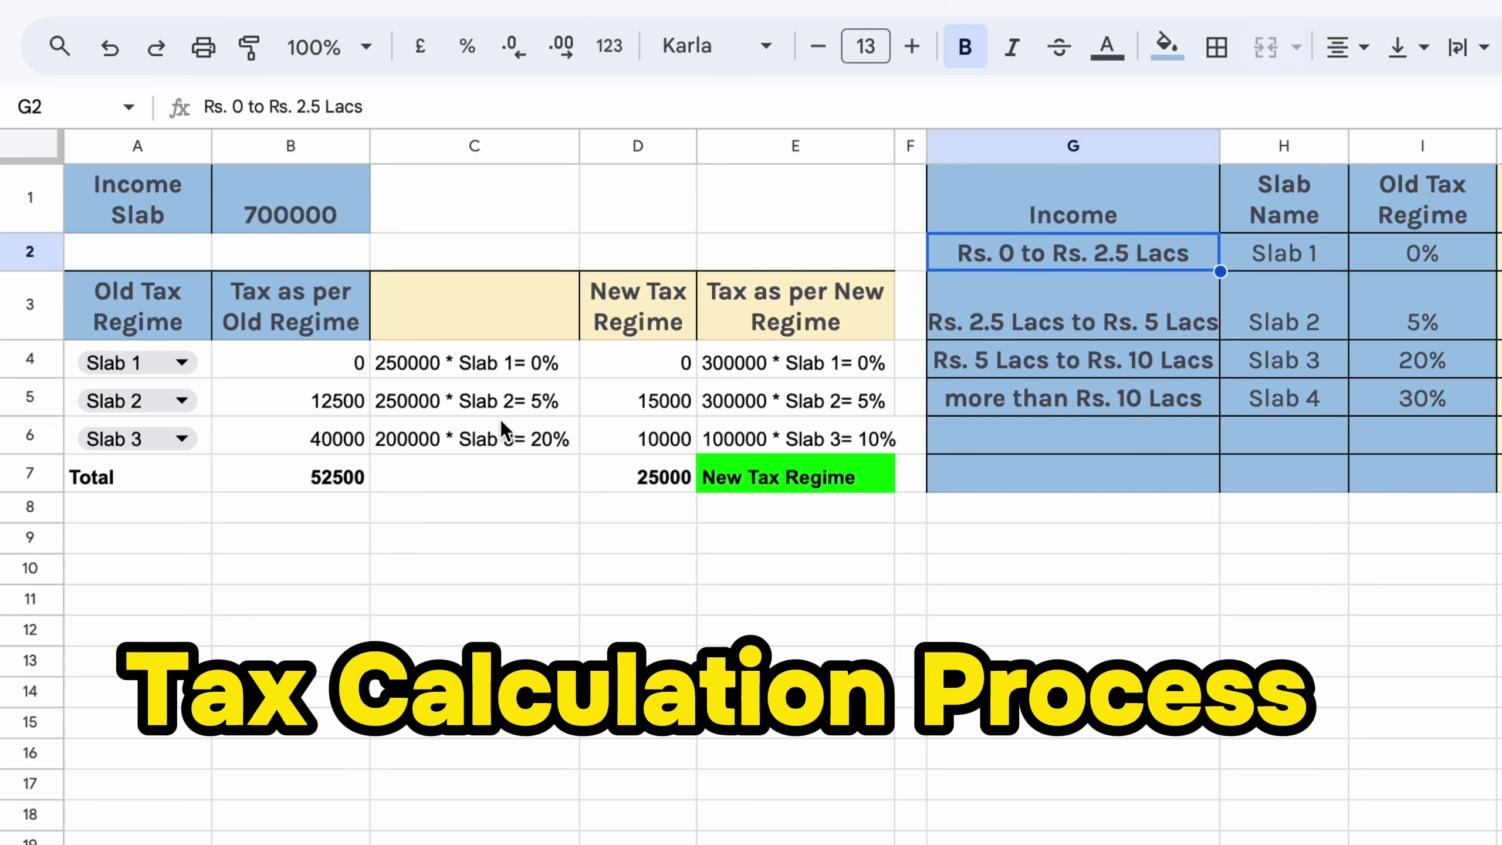
pyautogui.doubleClick(483, 370)
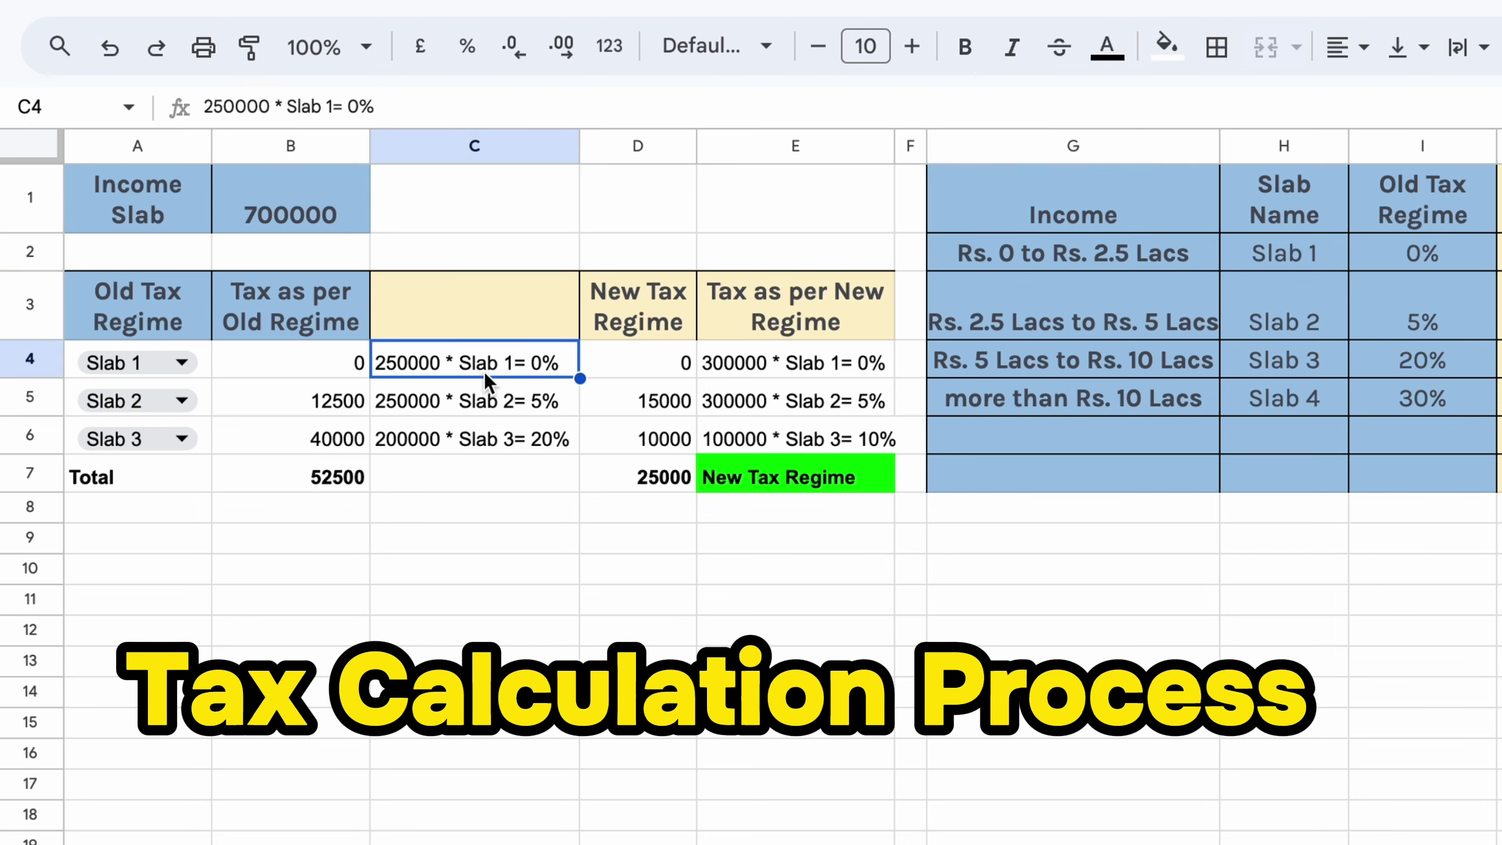
pyautogui.click(561, 577)
pyautogui.moveTo(556, 369); pyautogui.dragTo(552, 420)
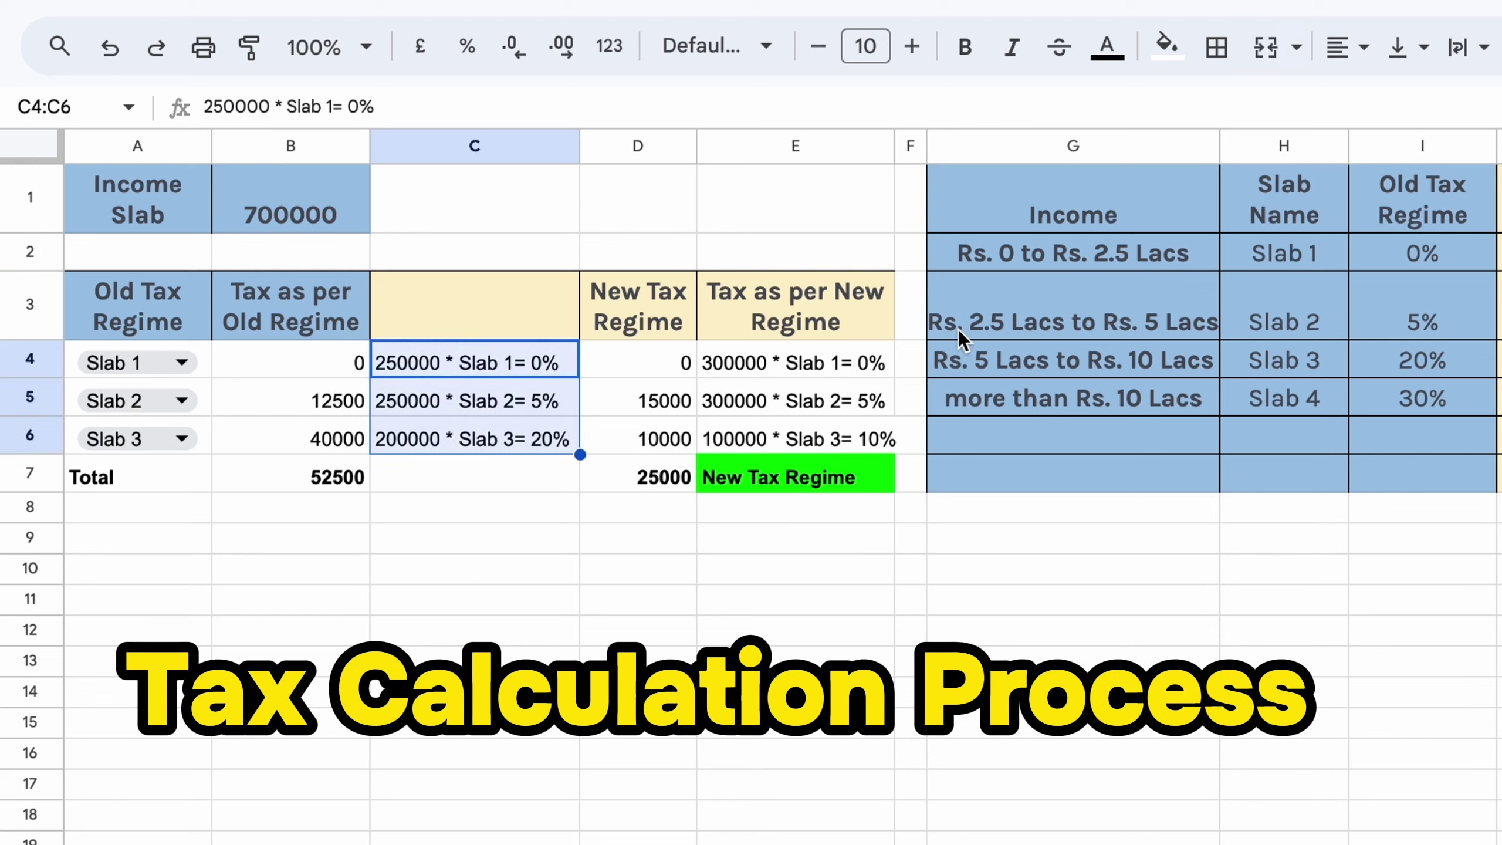
# Step: Trace the Slab 1 and Slab 2 calculations in C4:C5 to their income ranges and rates, and check the tax formula in B5
pyautogui.click(1140, 254)
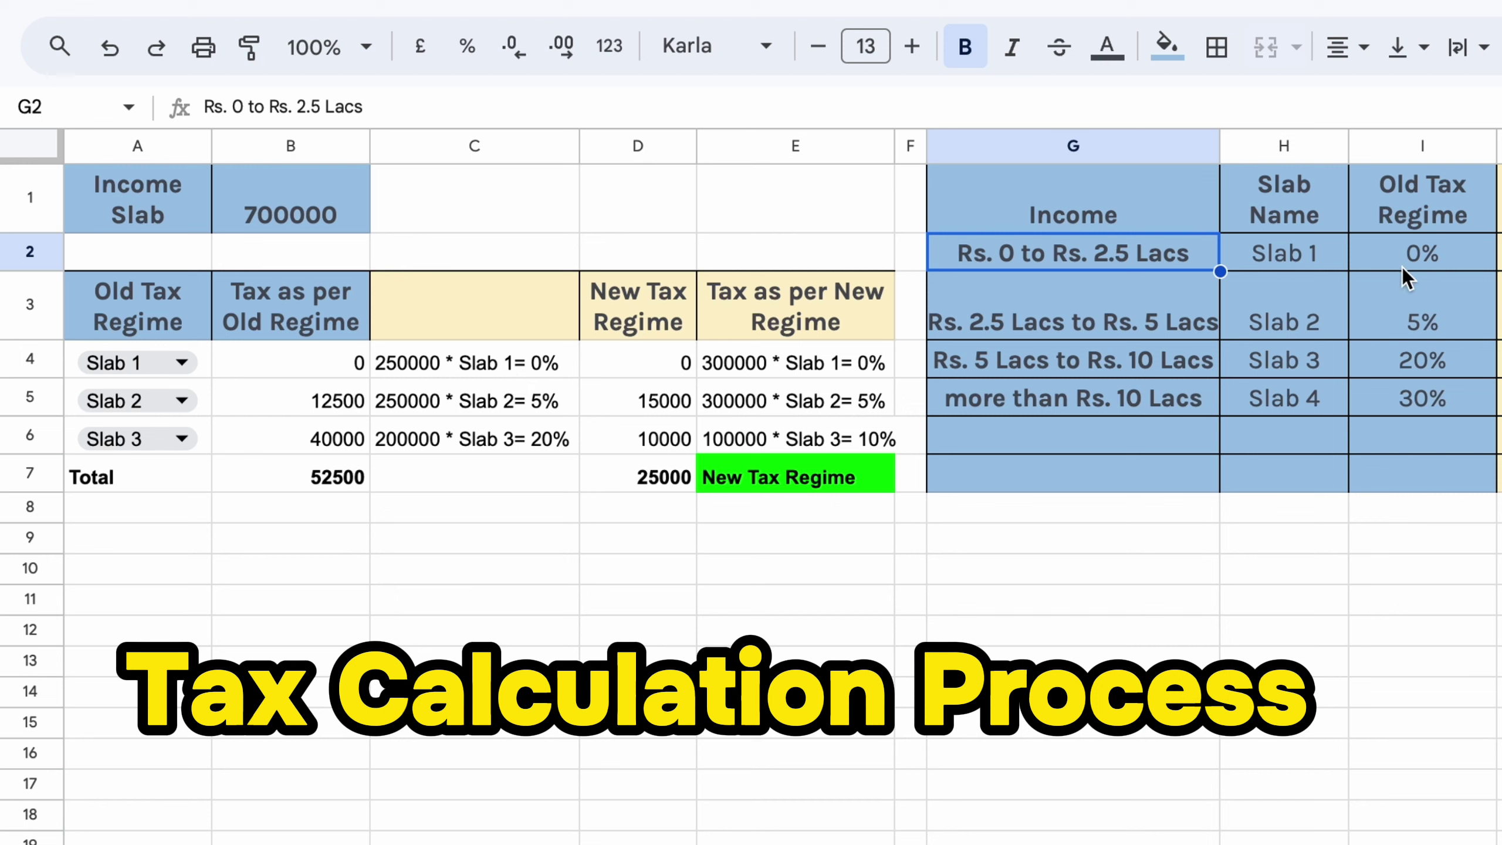
pyautogui.click(490, 375)
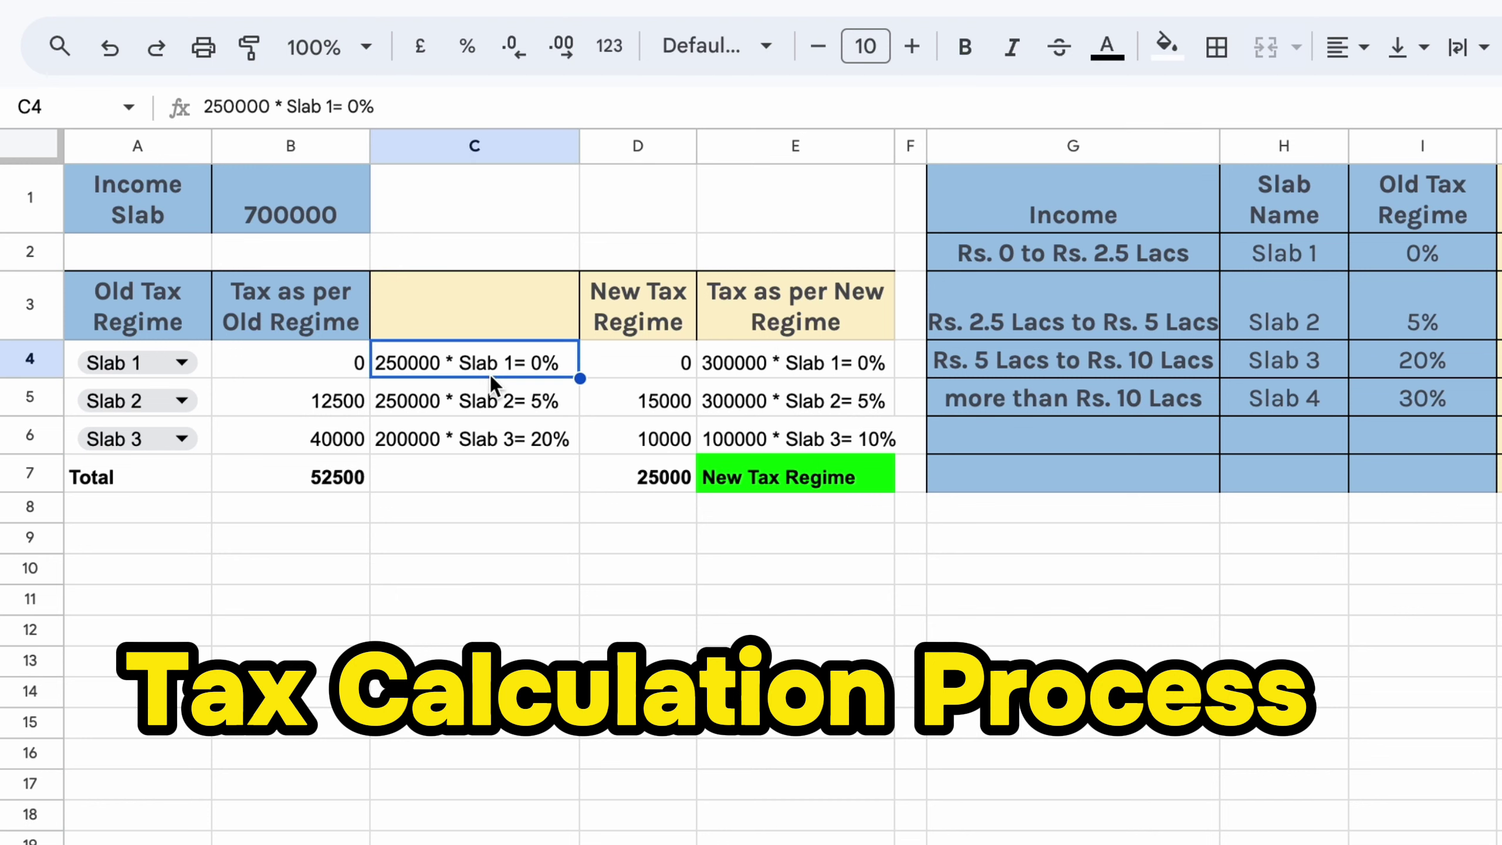
pyautogui.click(380, 402)
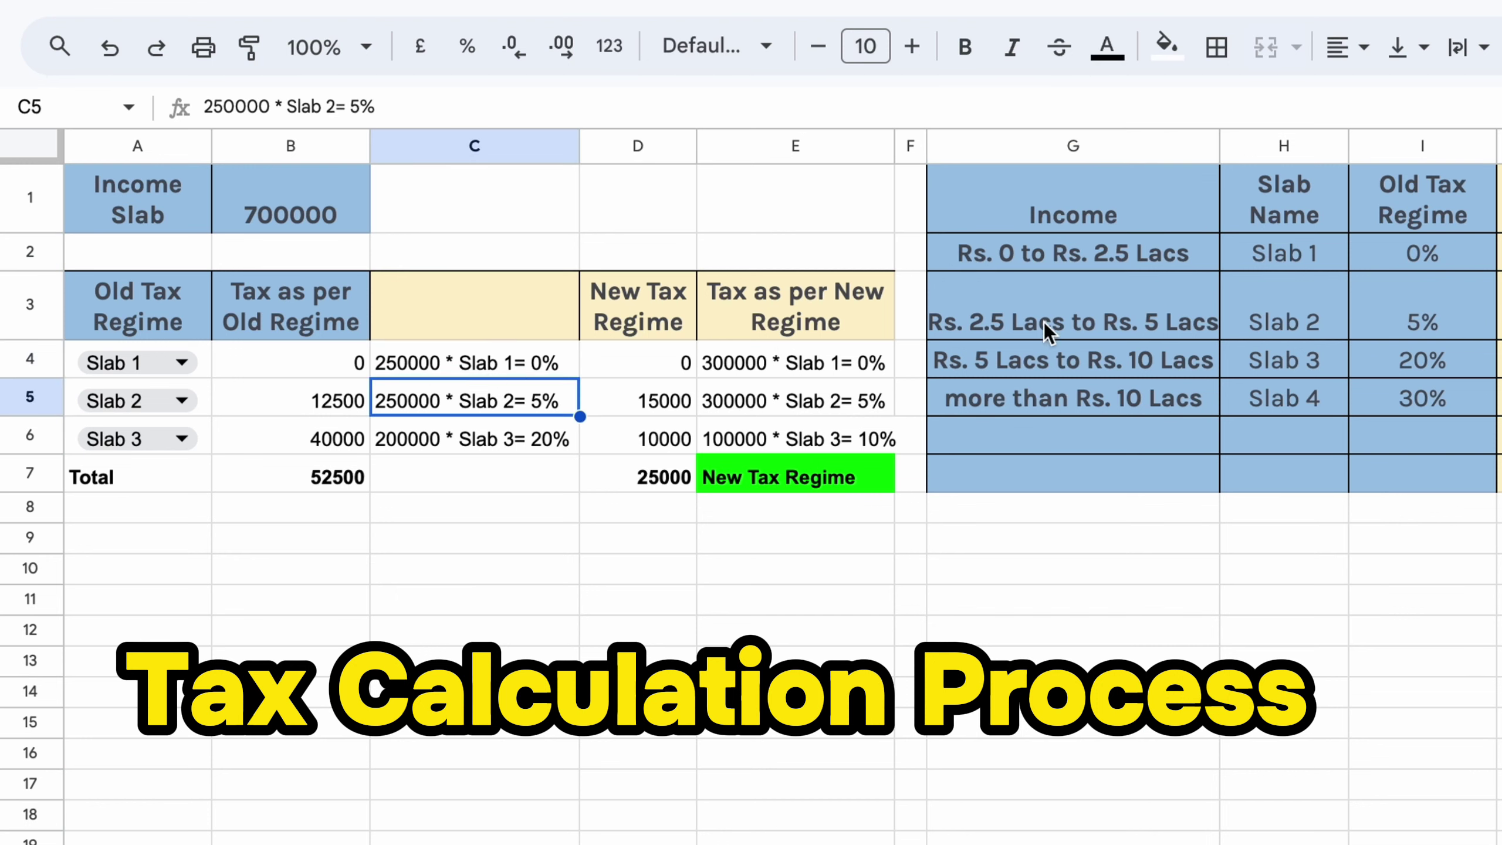
pyautogui.click(1064, 326)
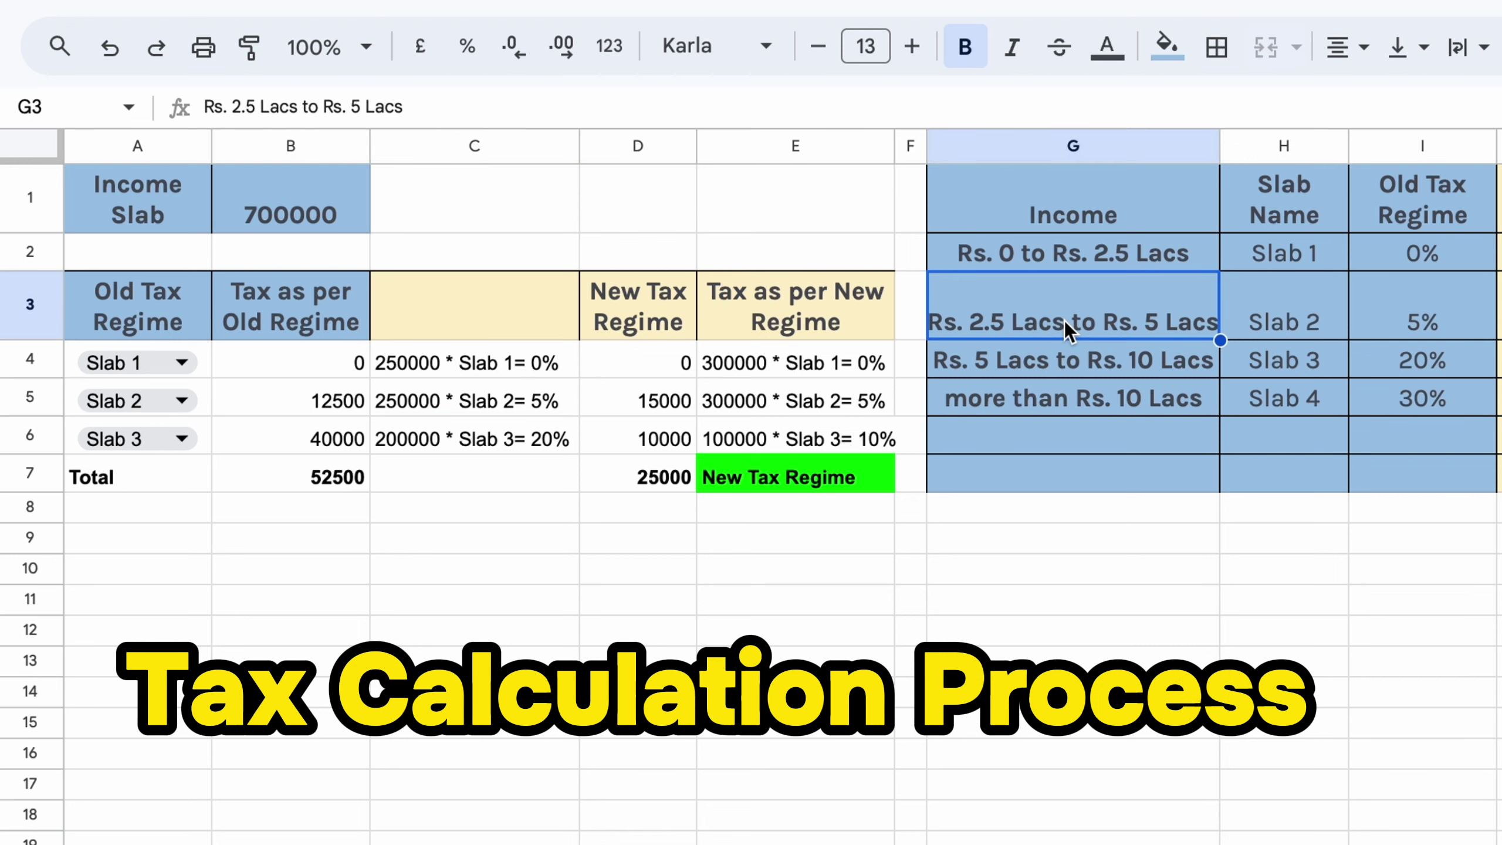
pyautogui.click(1446, 320)
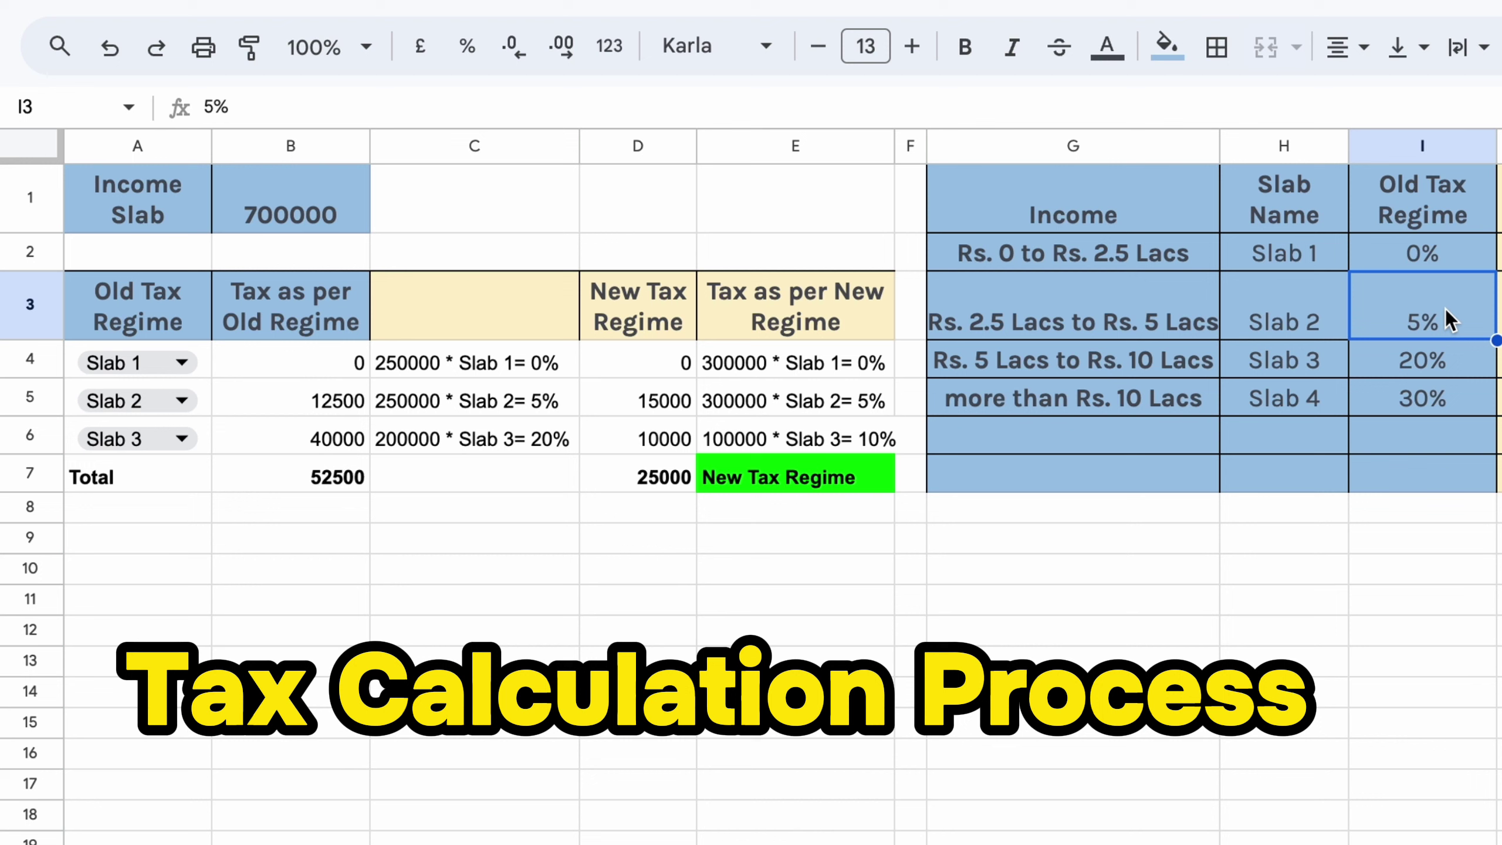
pyautogui.click(458, 414)
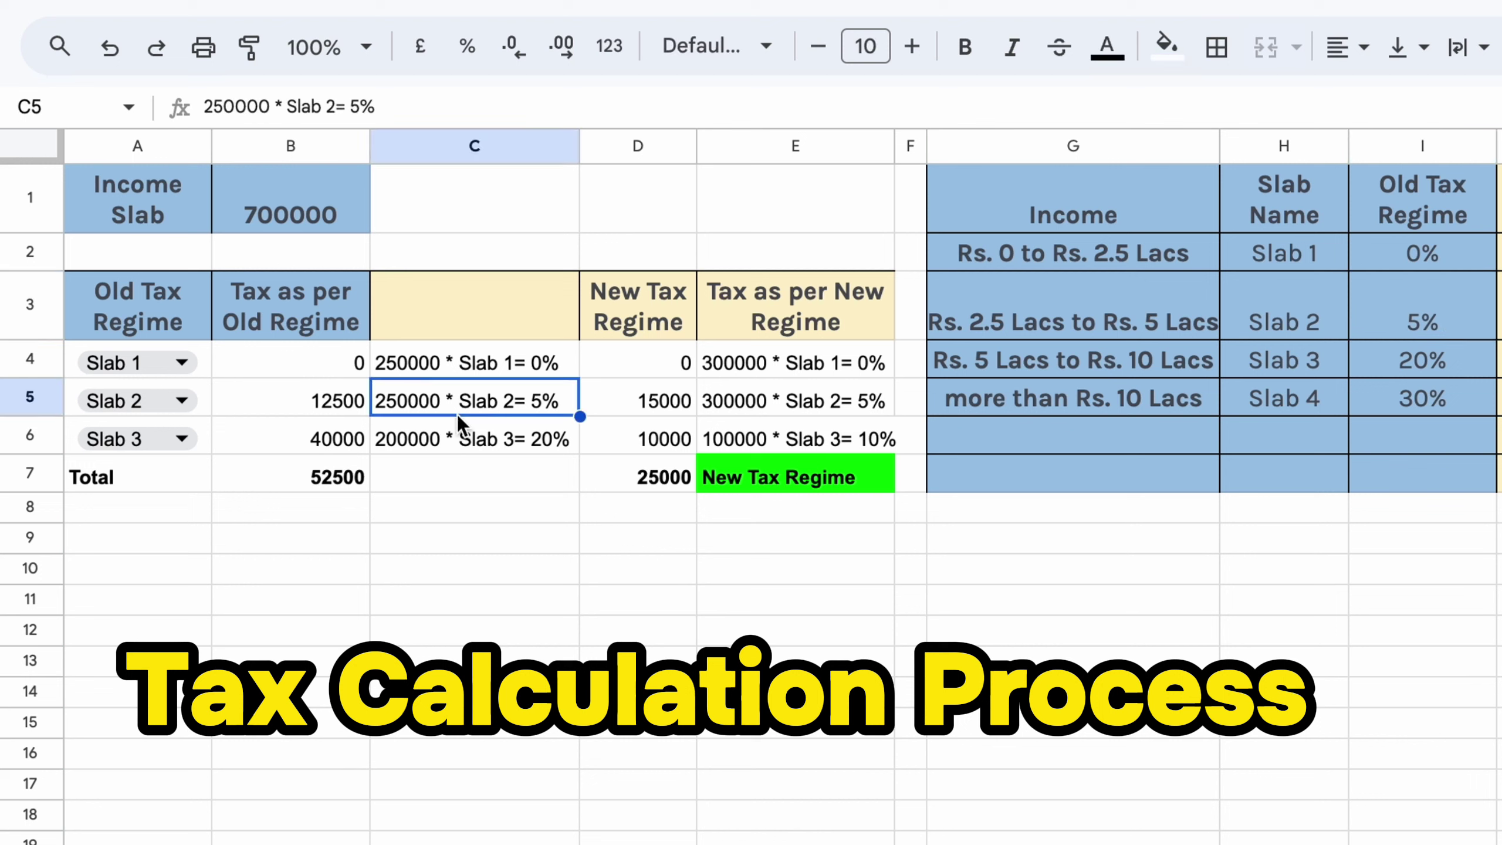
pyautogui.click(314, 405)
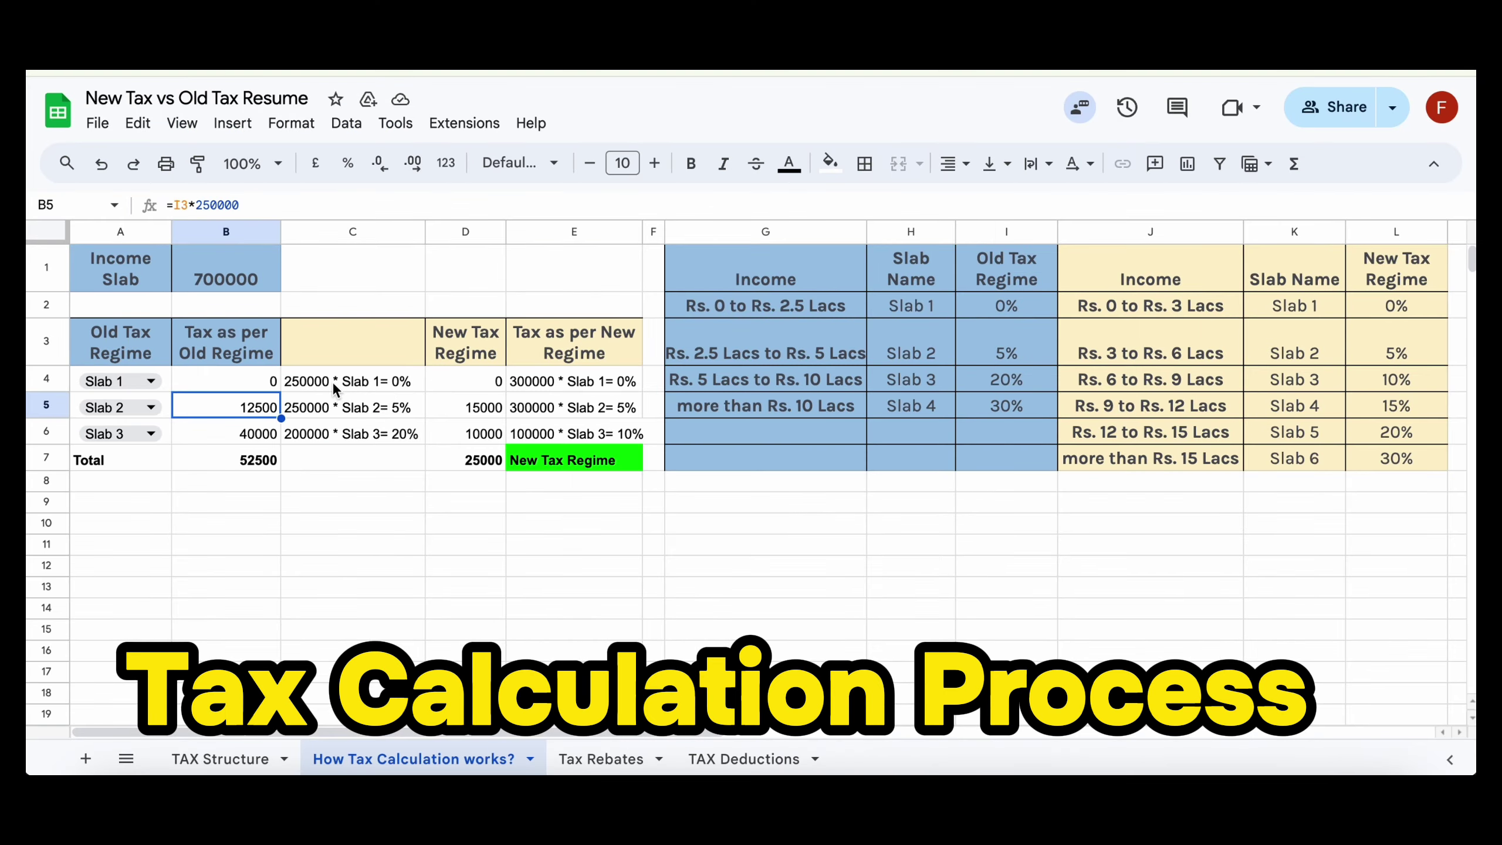
# Step: Trace the remaining income in C6 to the old regime's Slab 3 rate and check the tax formula in B6
pyautogui.moveTo(332, 381); pyautogui.dragTo(331, 411)
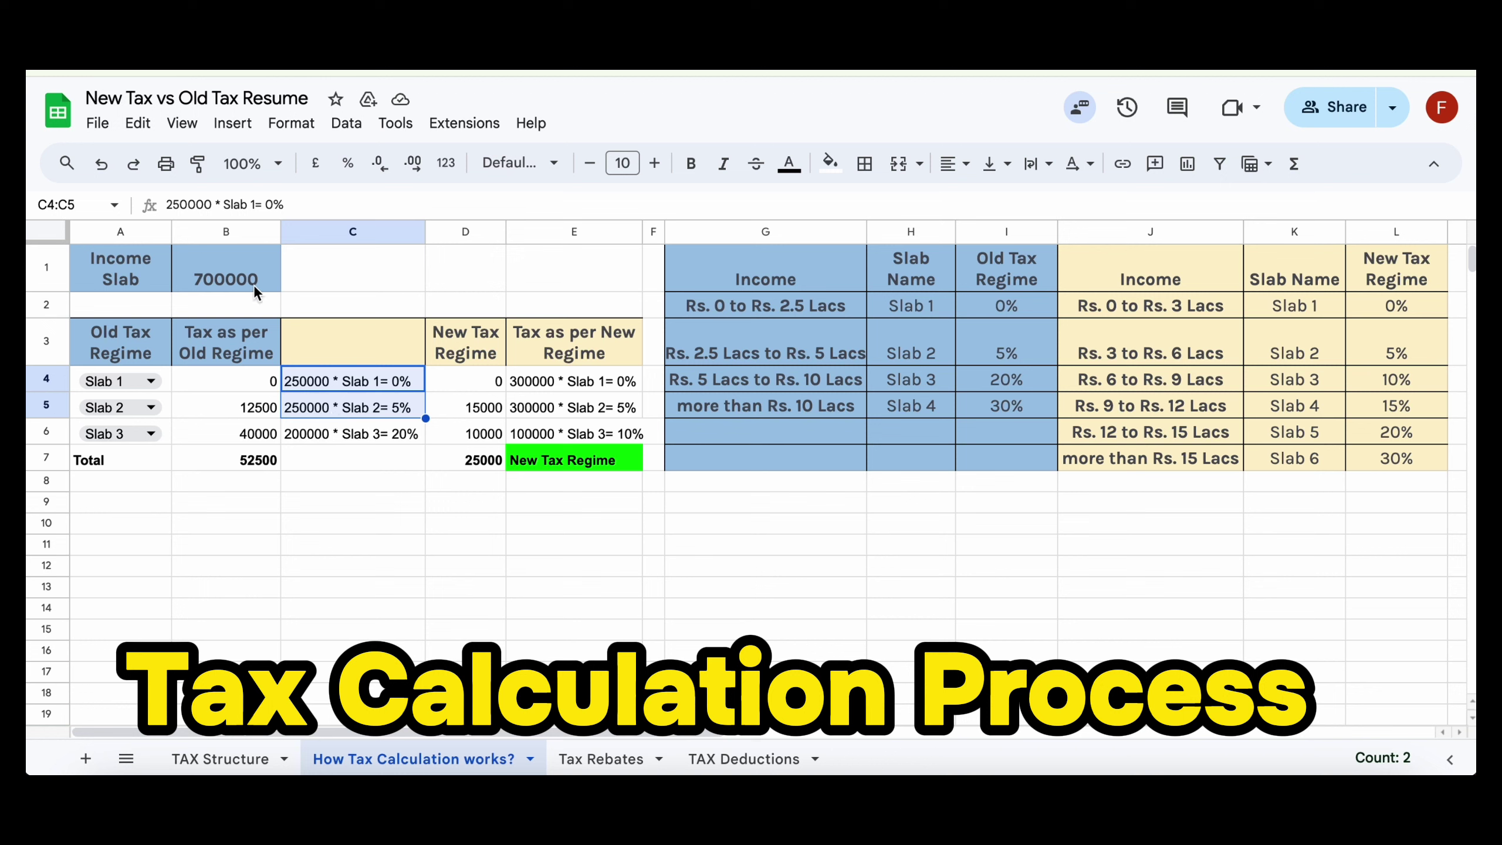
pyautogui.click(303, 437)
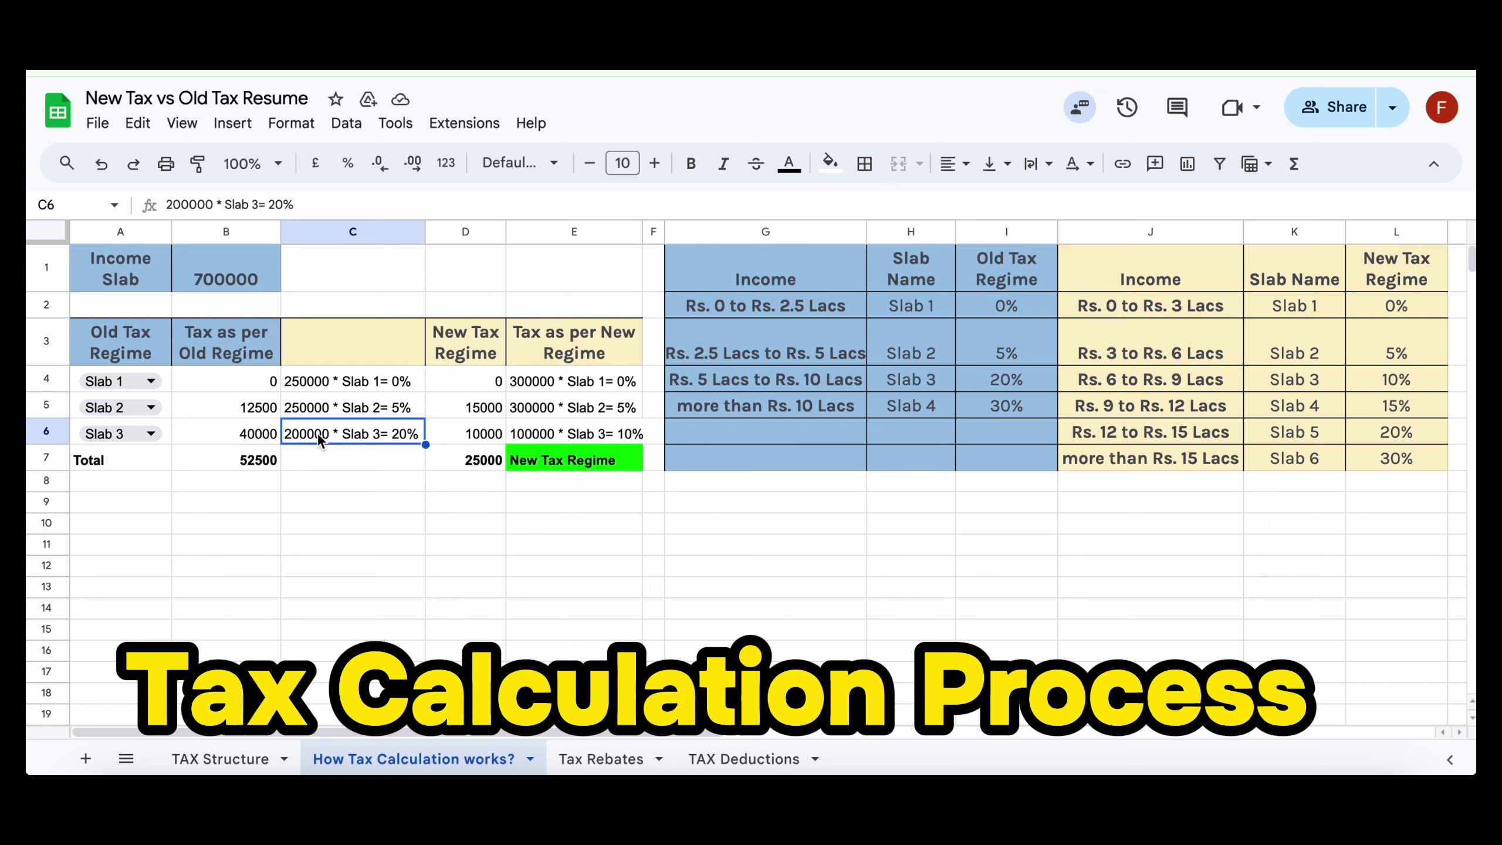
pyautogui.click(1009, 388)
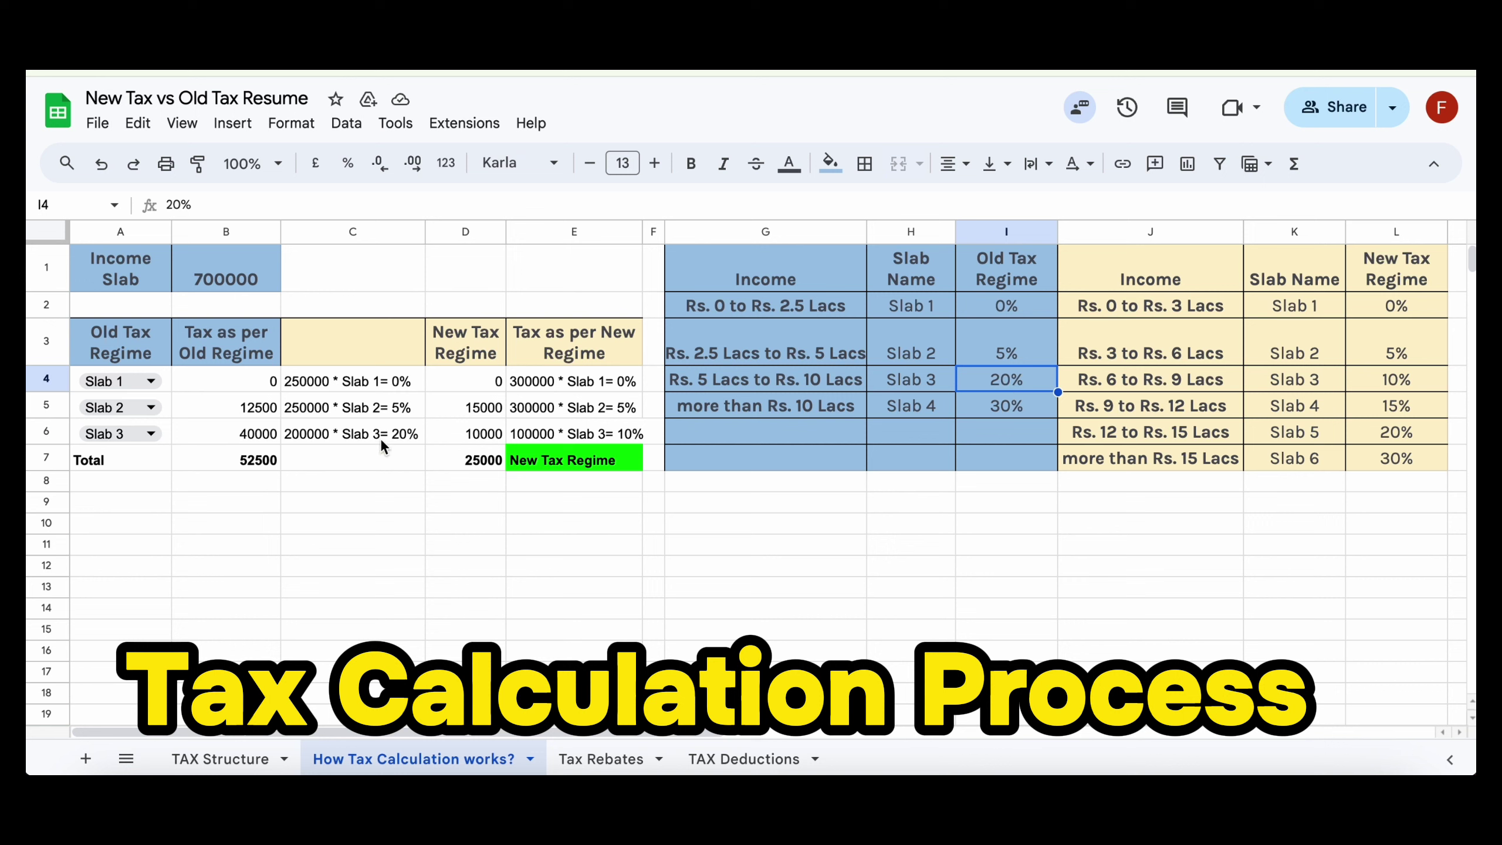
pyautogui.click(185, 432)
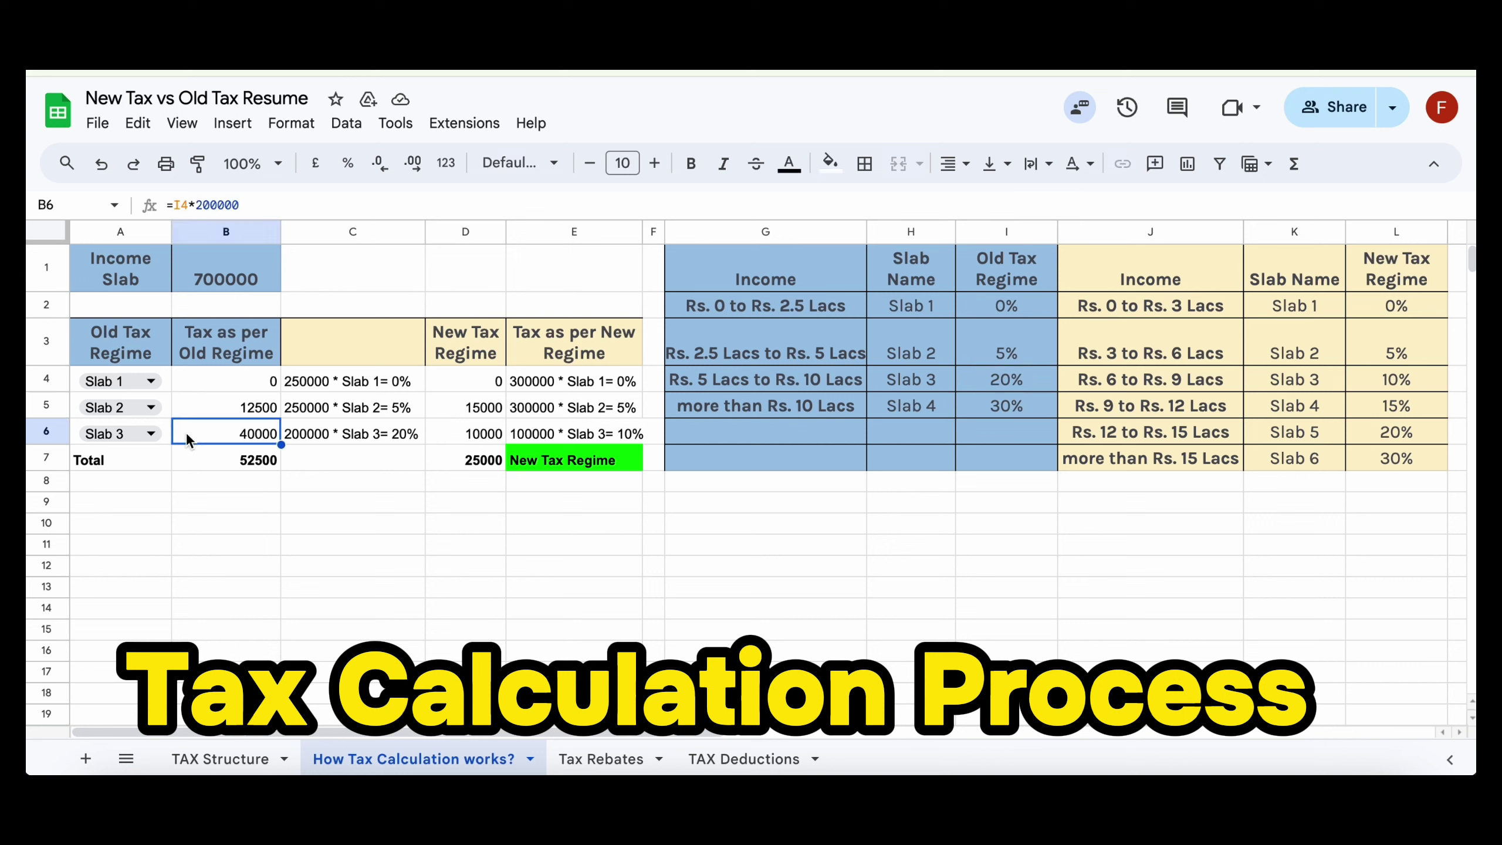
# Step: Review the old regime's slab-wise taxes in B4:B6 and their total in B7
pyautogui.click(247, 377)
pyautogui.moveTo(246, 373); pyautogui.dragTo(244, 422)
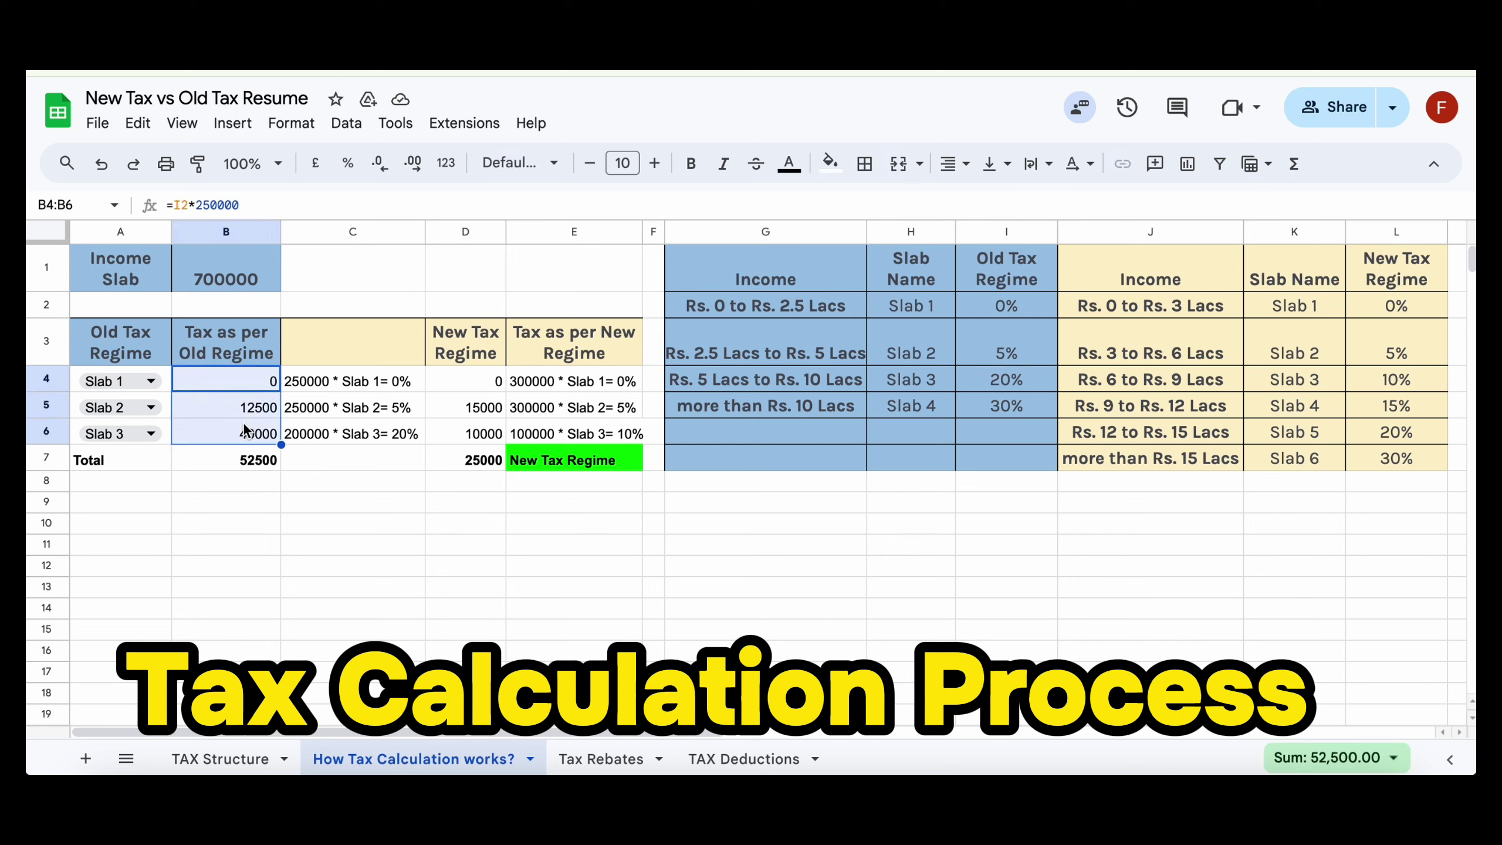
pyautogui.click(237, 465)
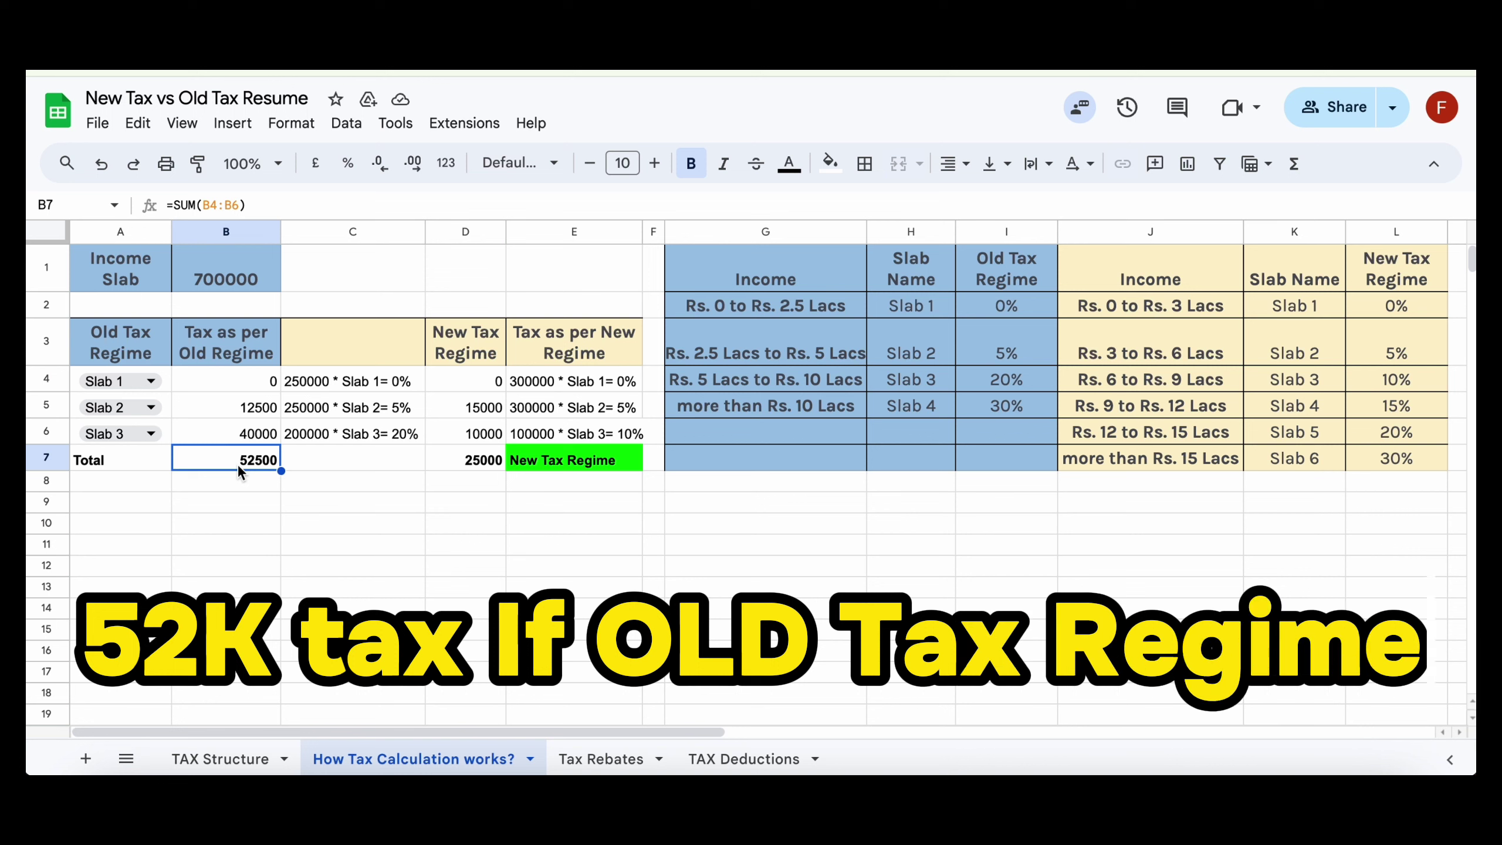
pyautogui.moveTo(256, 352); pyautogui.dragTo(263, 461)
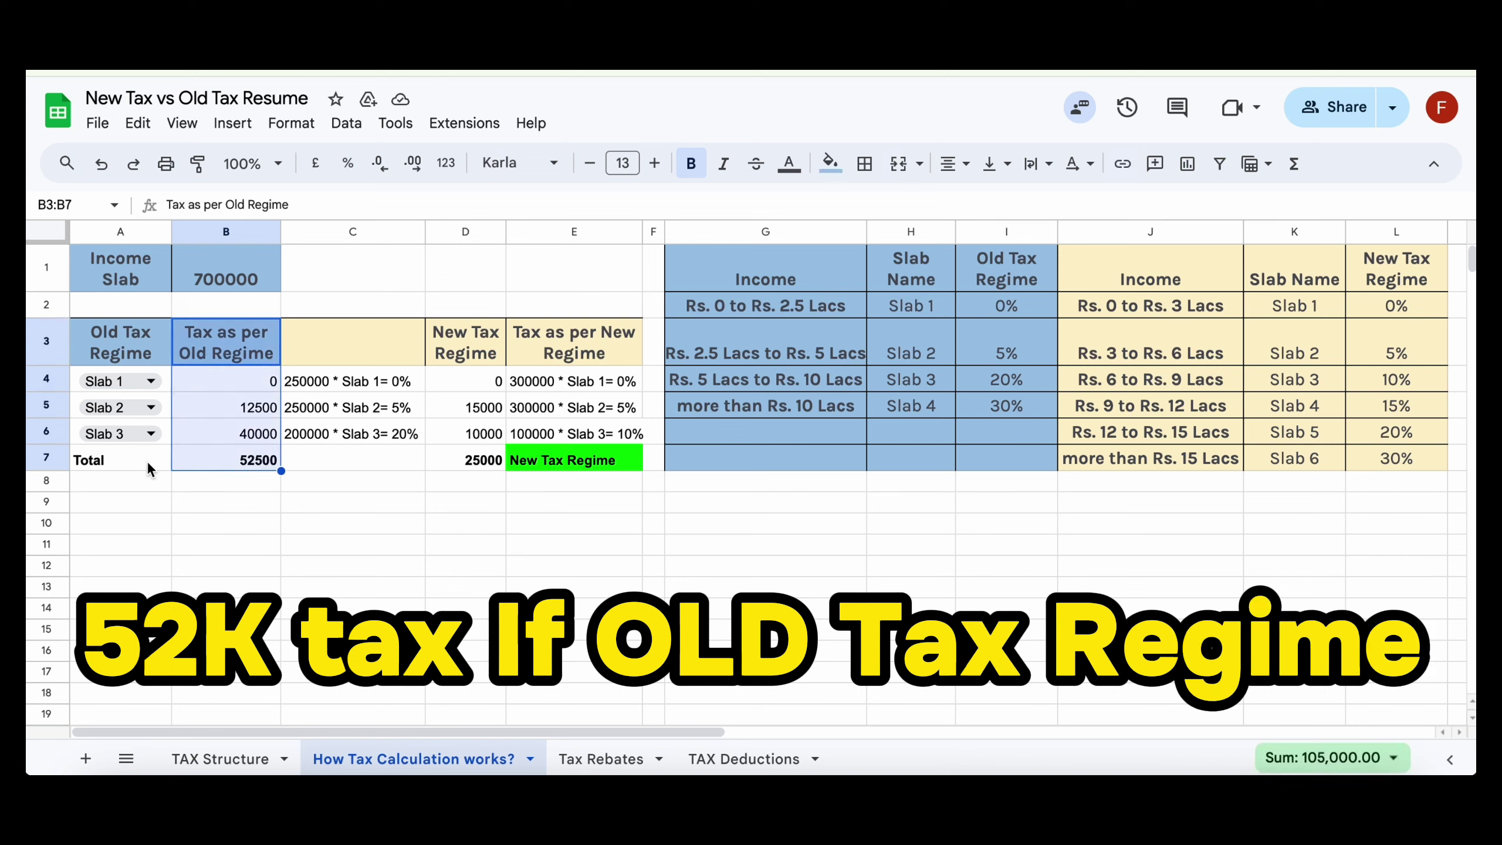
pyautogui.moveTo(146, 460); pyautogui.dragTo(269, 461)
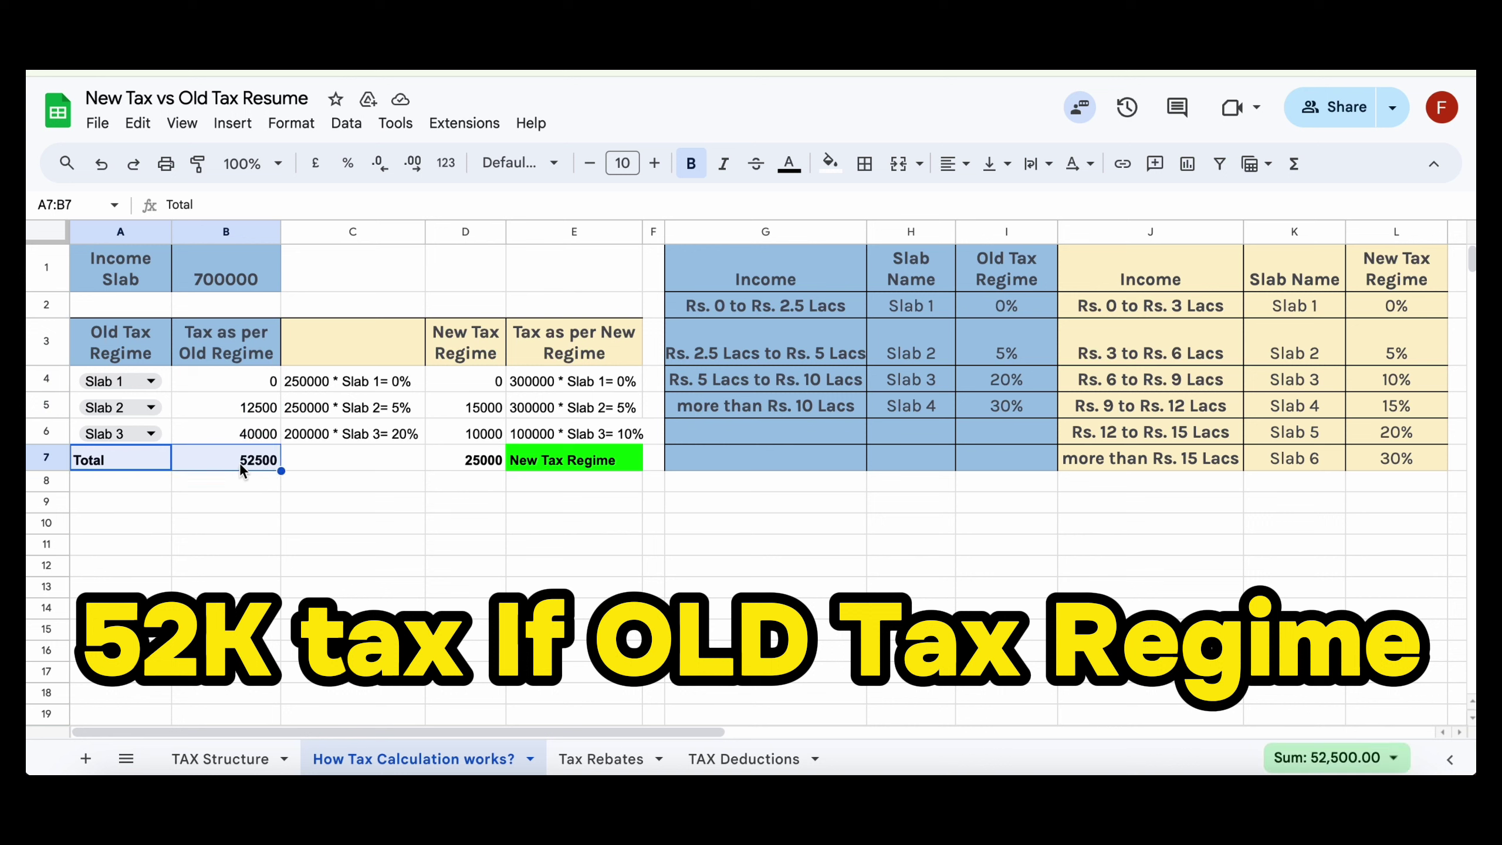
pyautogui.click(240, 461)
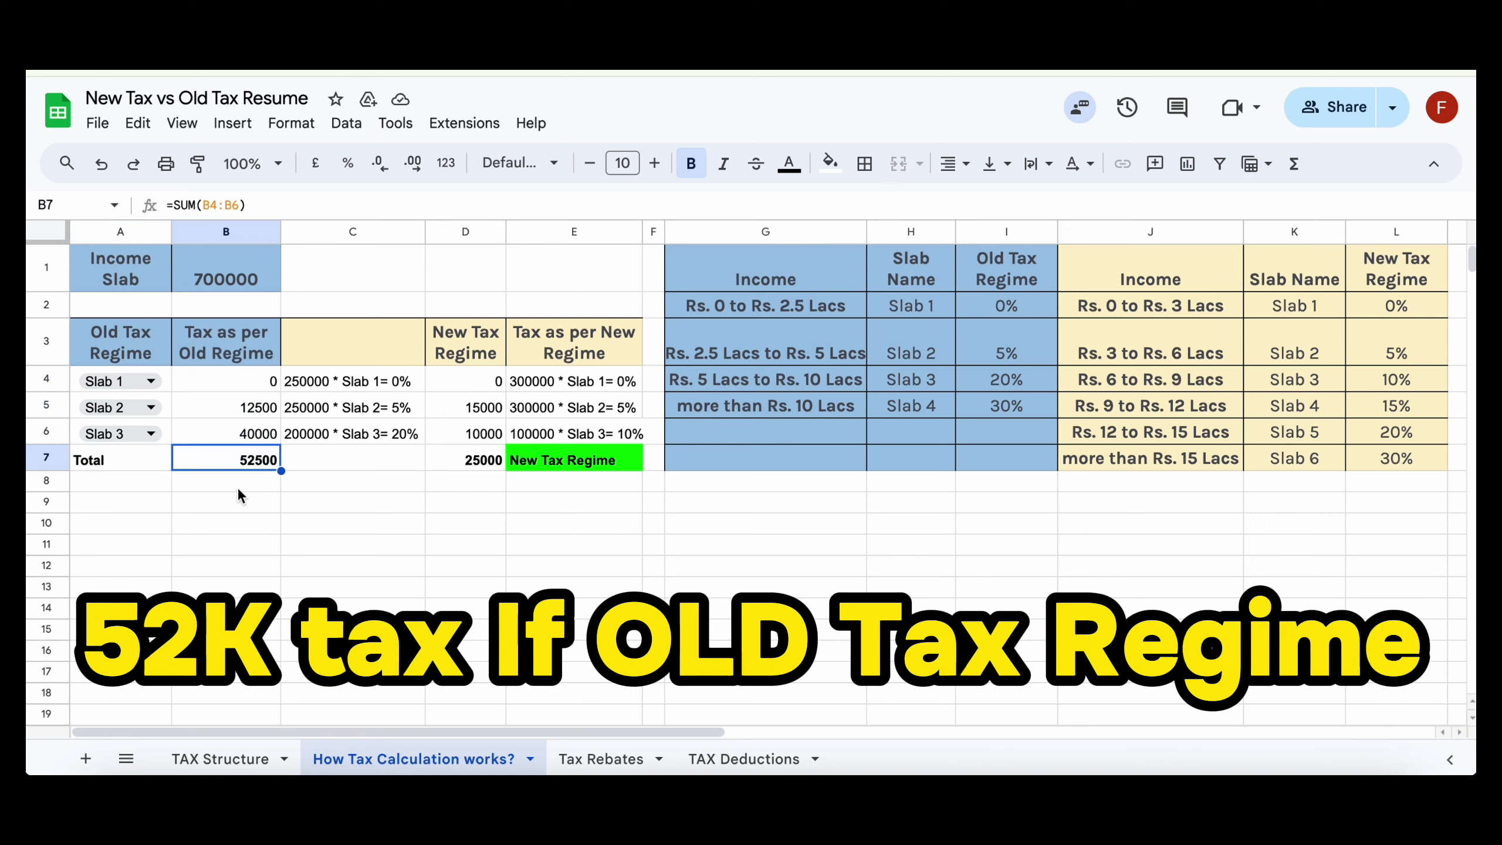
# Step: Calculate the old regime's monthly tax in B8 with the formula =B7/12 and check the result
pyautogui.click(239, 488)
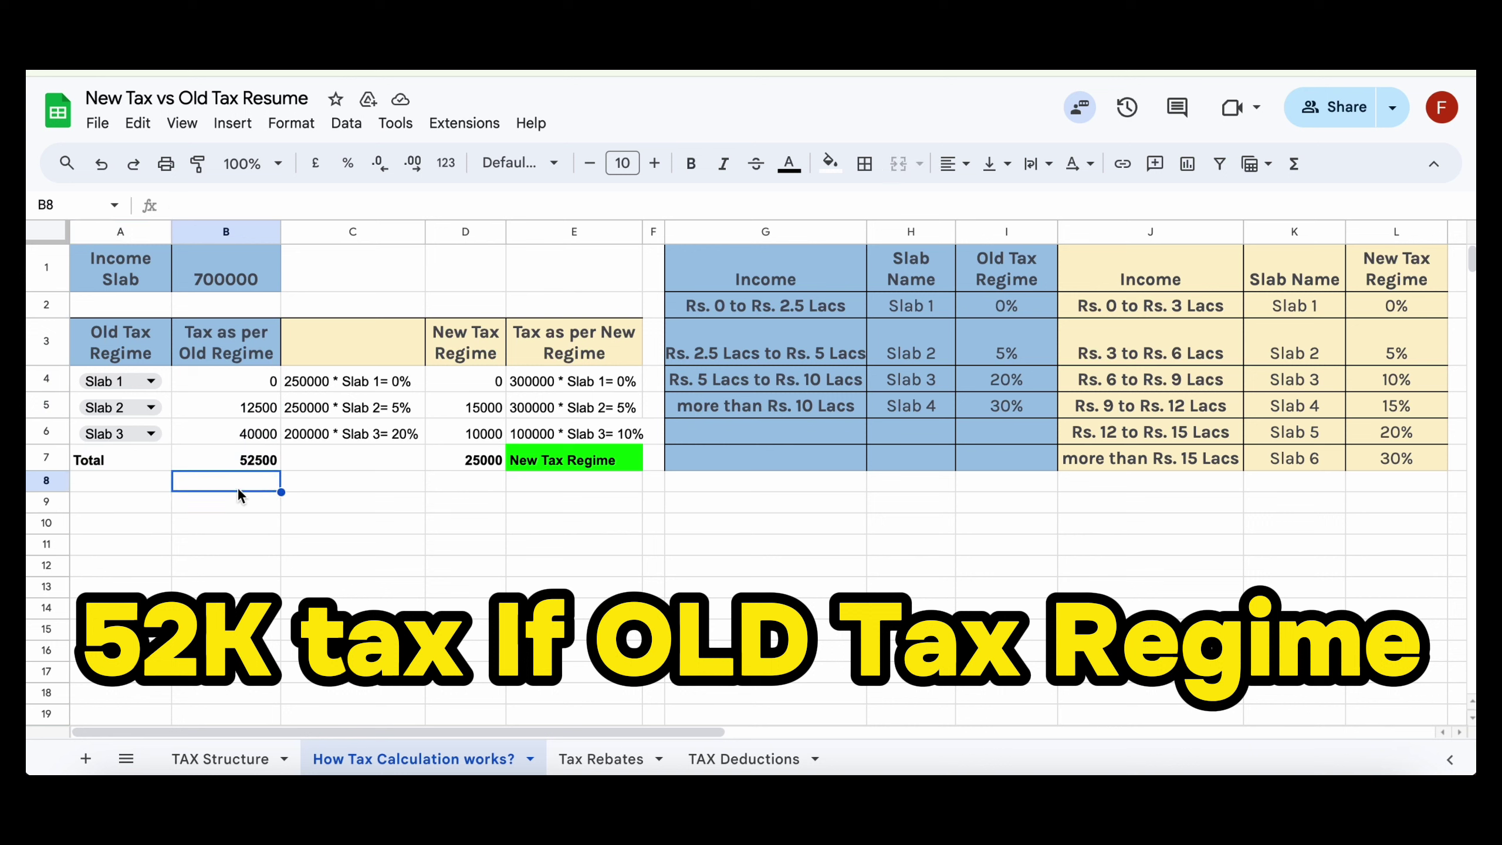
pyautogui.write('=')
pyautogui.click(267, 460)
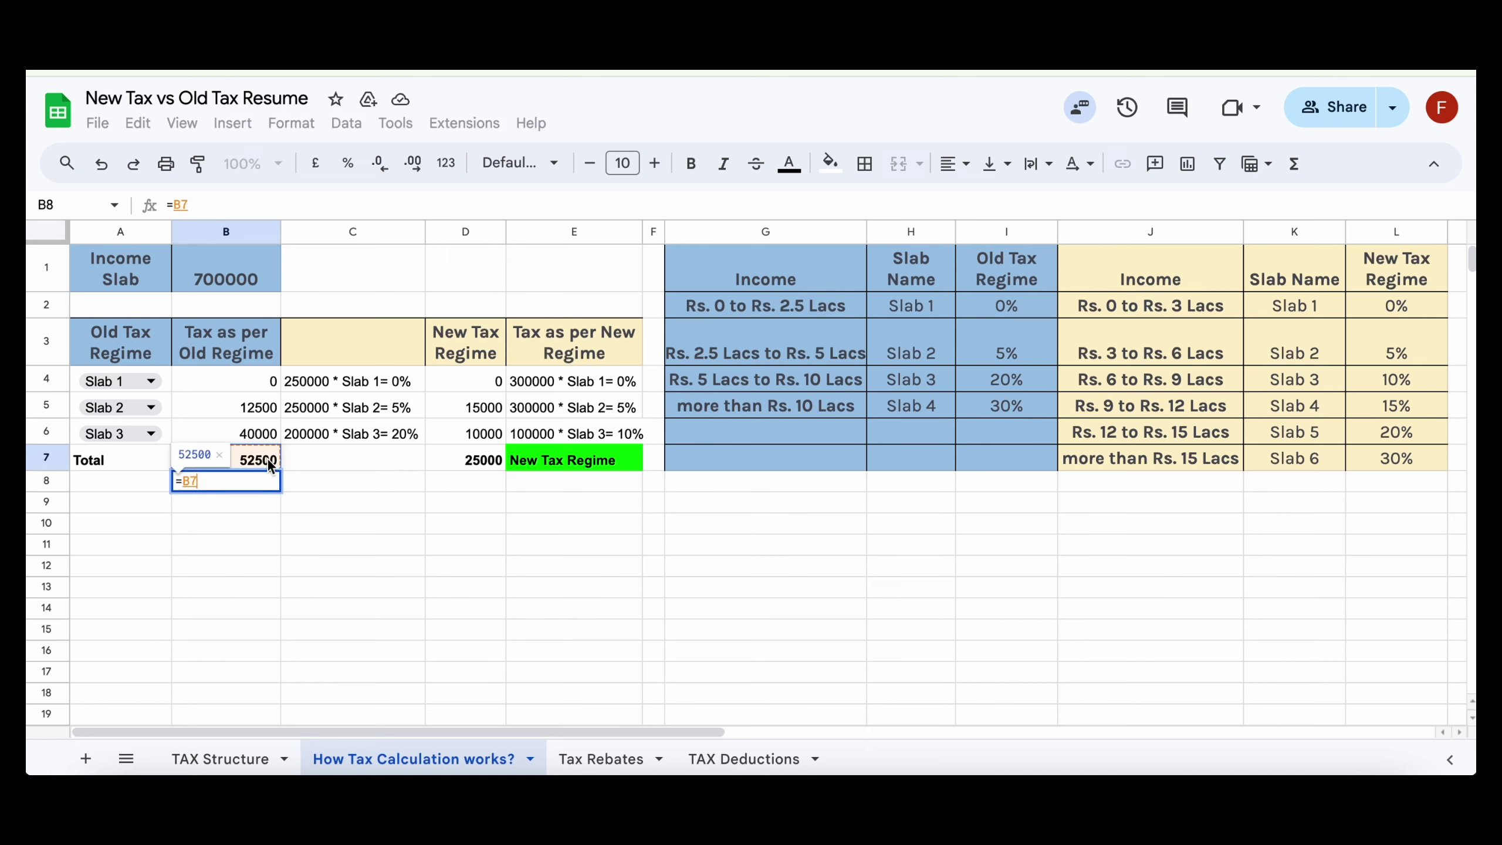
pyautogui.write('/1.2')
pyautogui.press('Return')
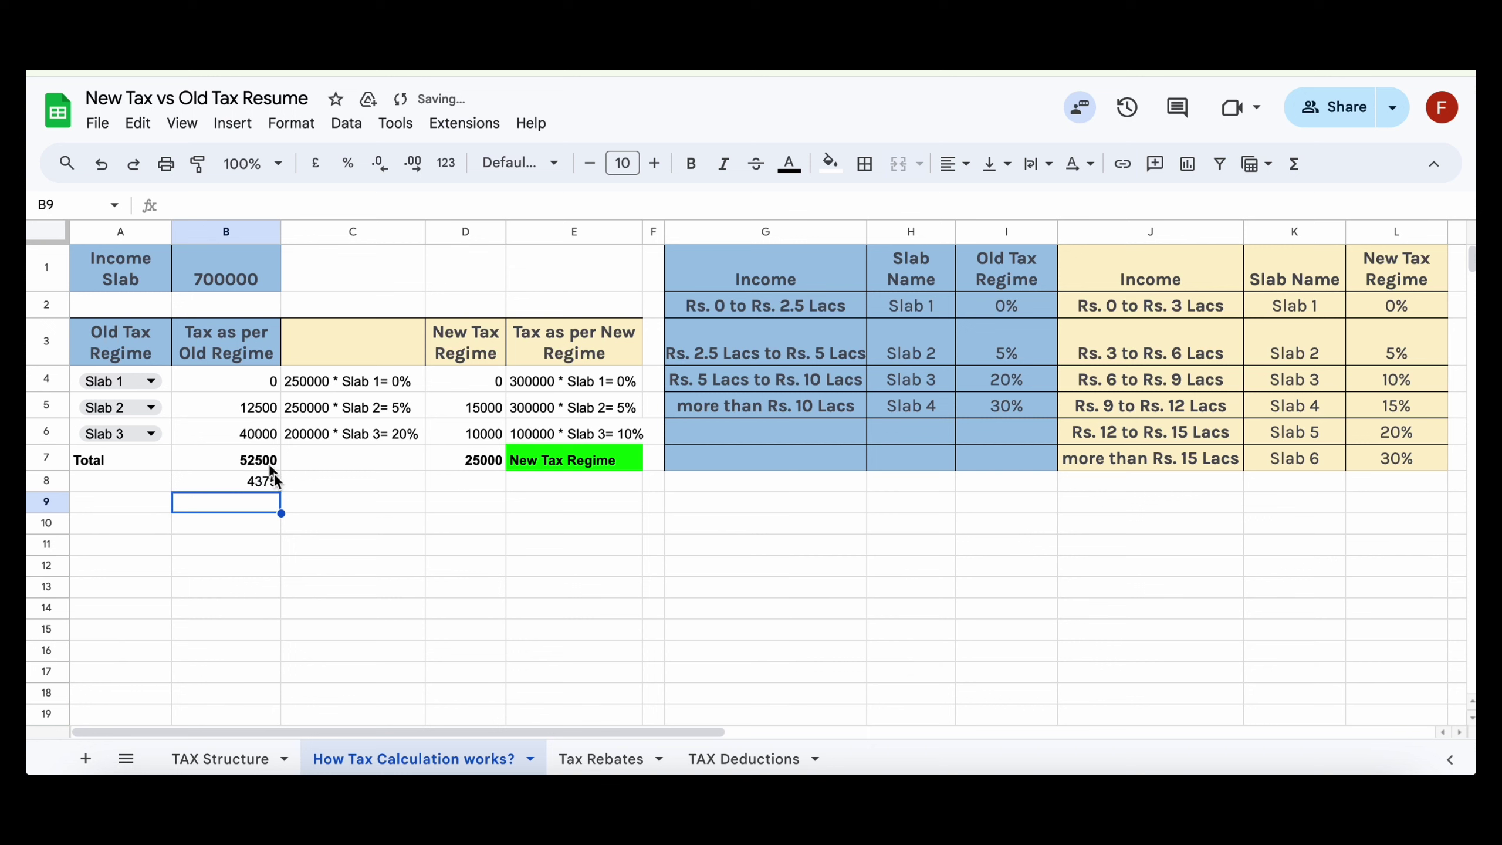
pyautogui.click(270, 487)
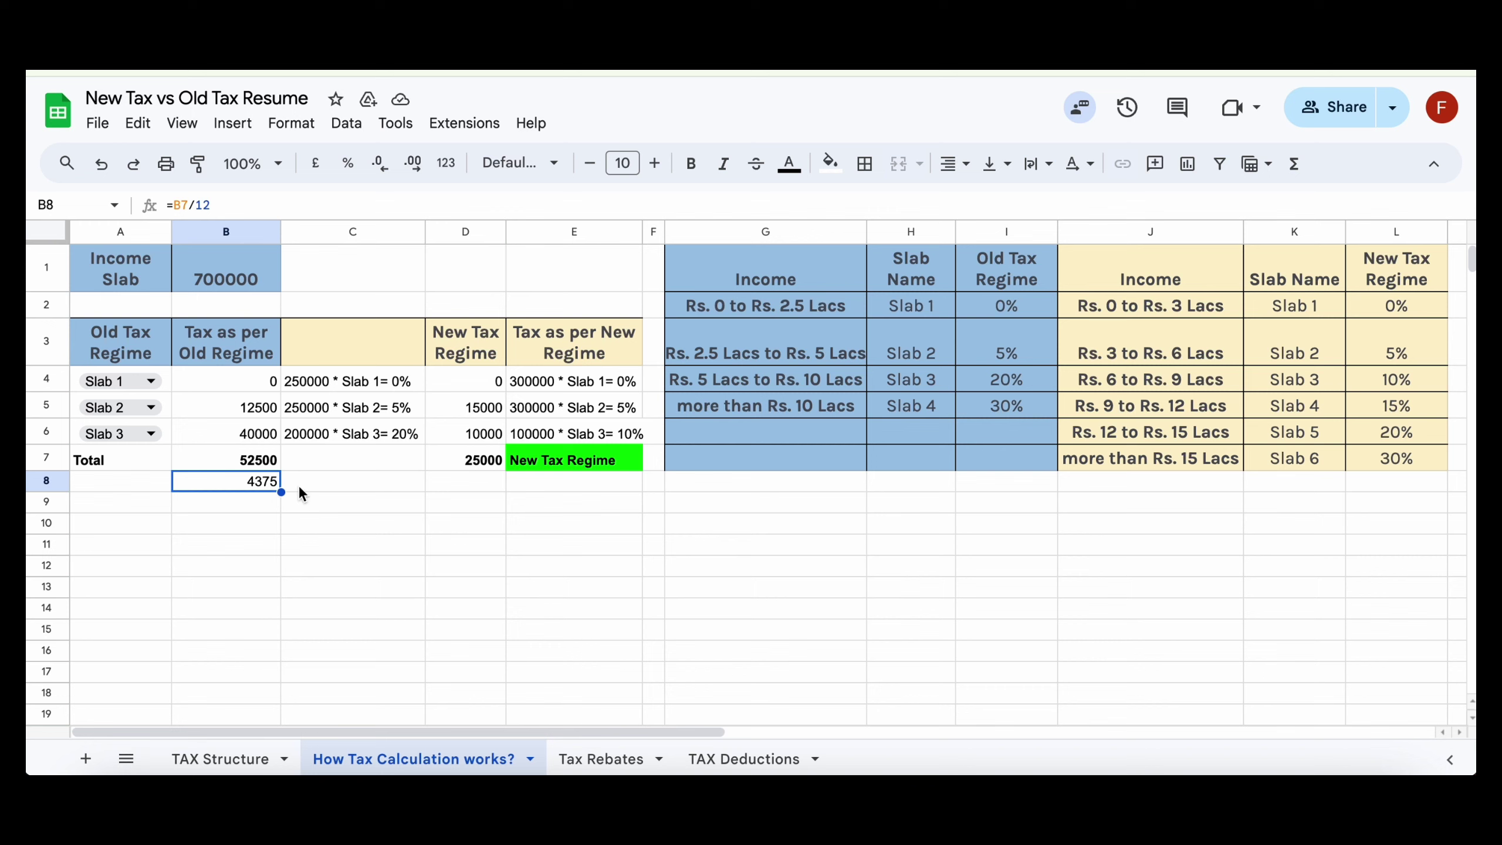
pyautogui.click(299, 485)
pyautogui.click(252, 480)
# Step: Examine the new regime's breakdown in D3:E6 and trace the Slab 1 calculation in E4 to its income range and rate
pyautogui.moveTo(467, 344); pyautogui.dragTo(602, 447)
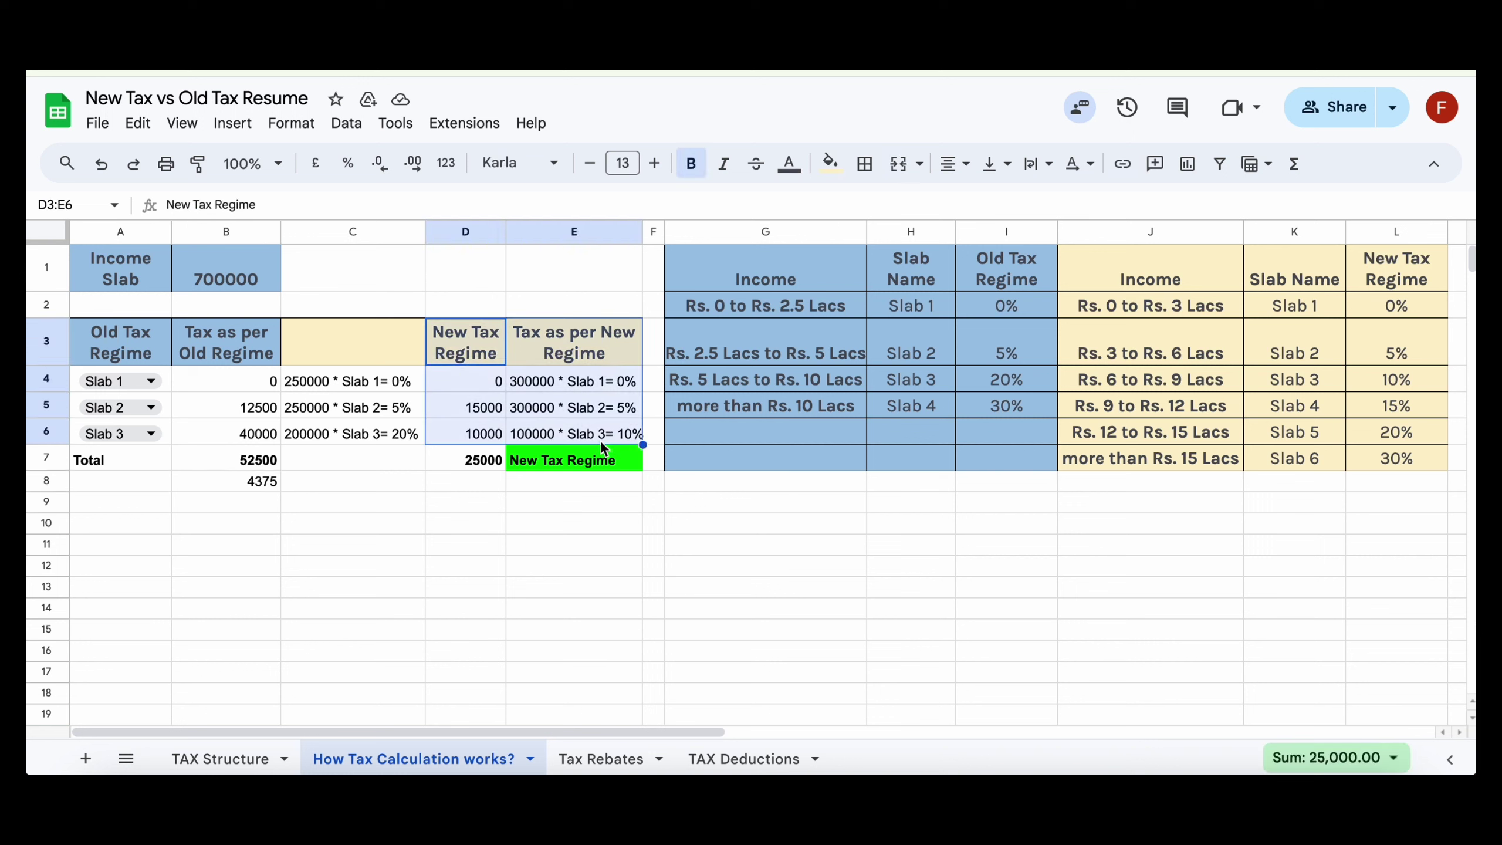
pyautogui.moveTo(1396, 307); pyautogui.dragTo(1400, 382)
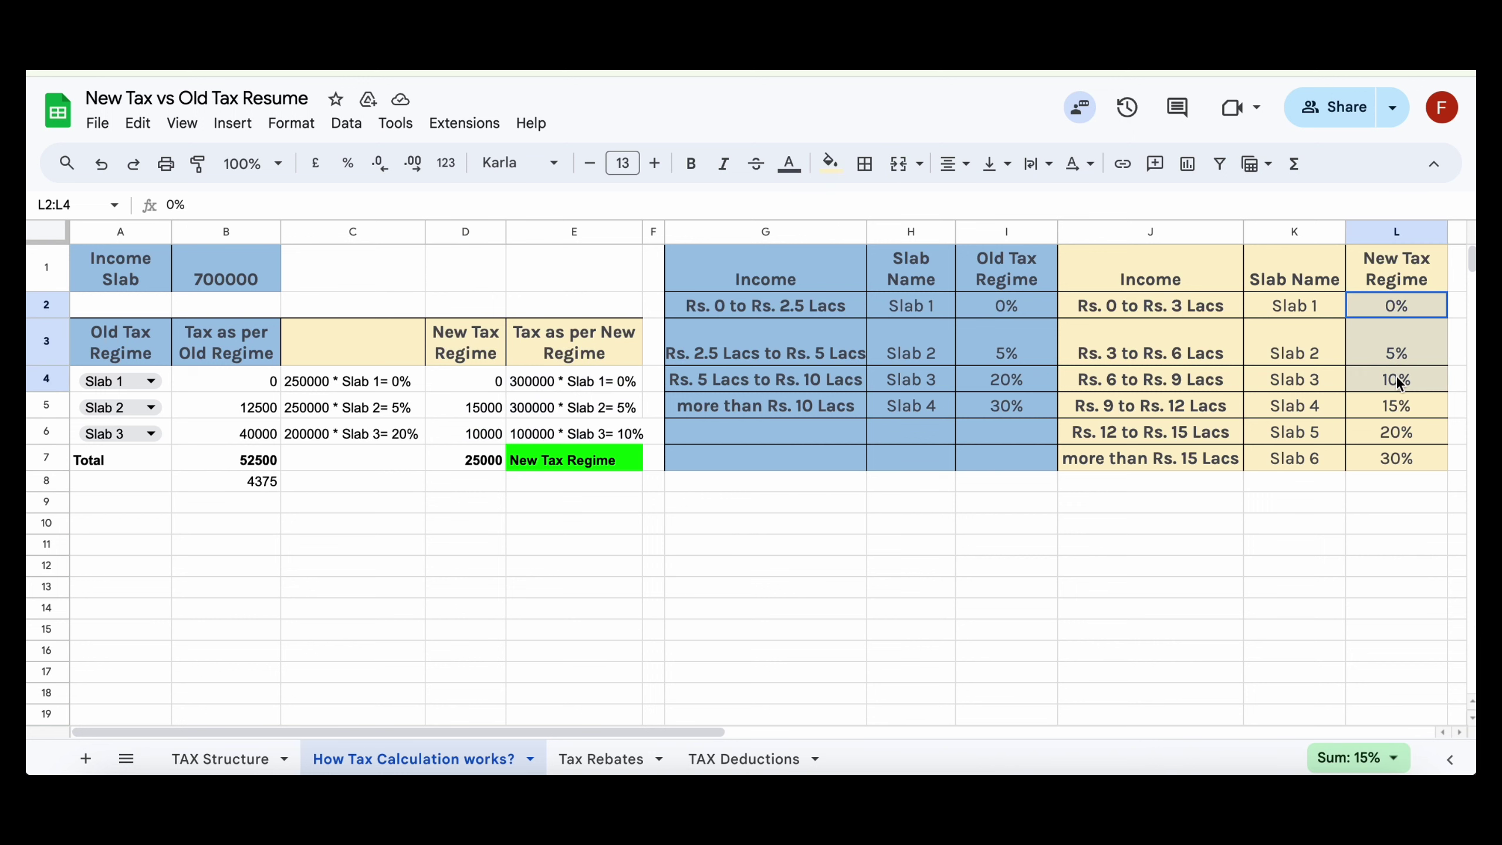
pyautogui.click(1122, 309)
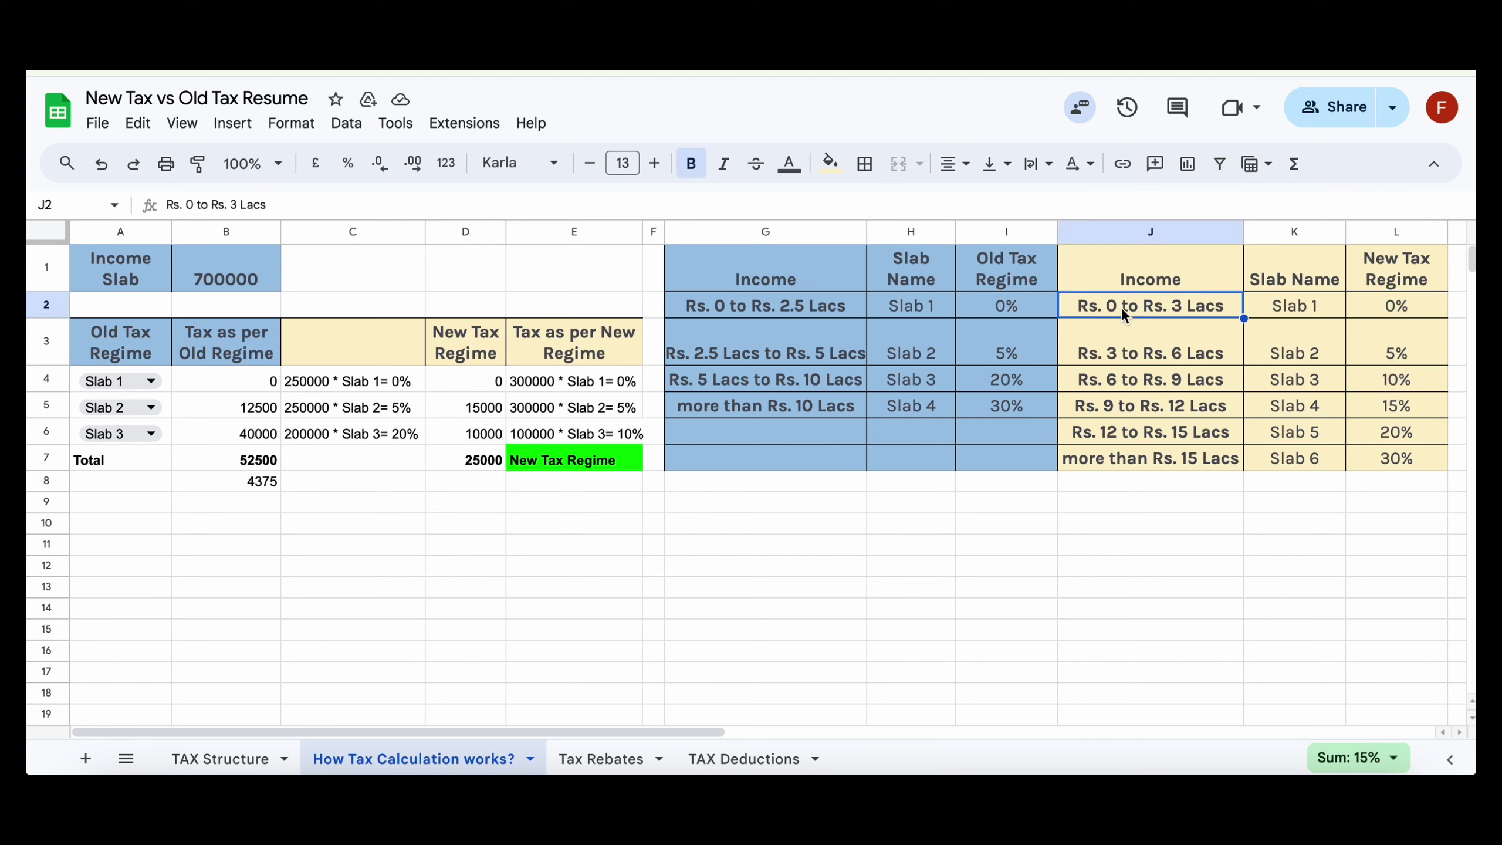
pyautogui.click(587, 378)
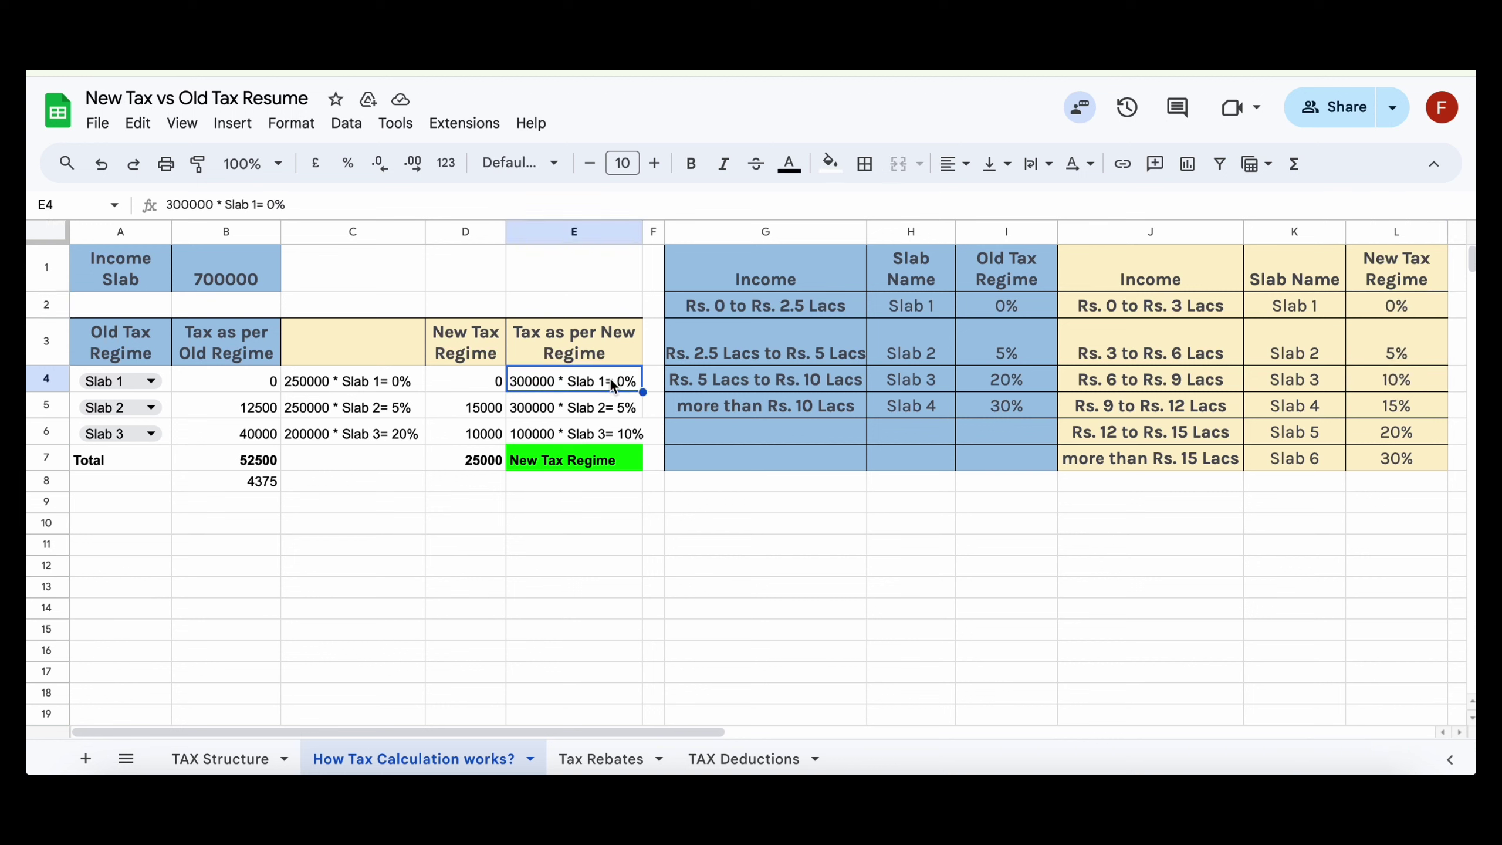
pyautogui.click(1362, 305)
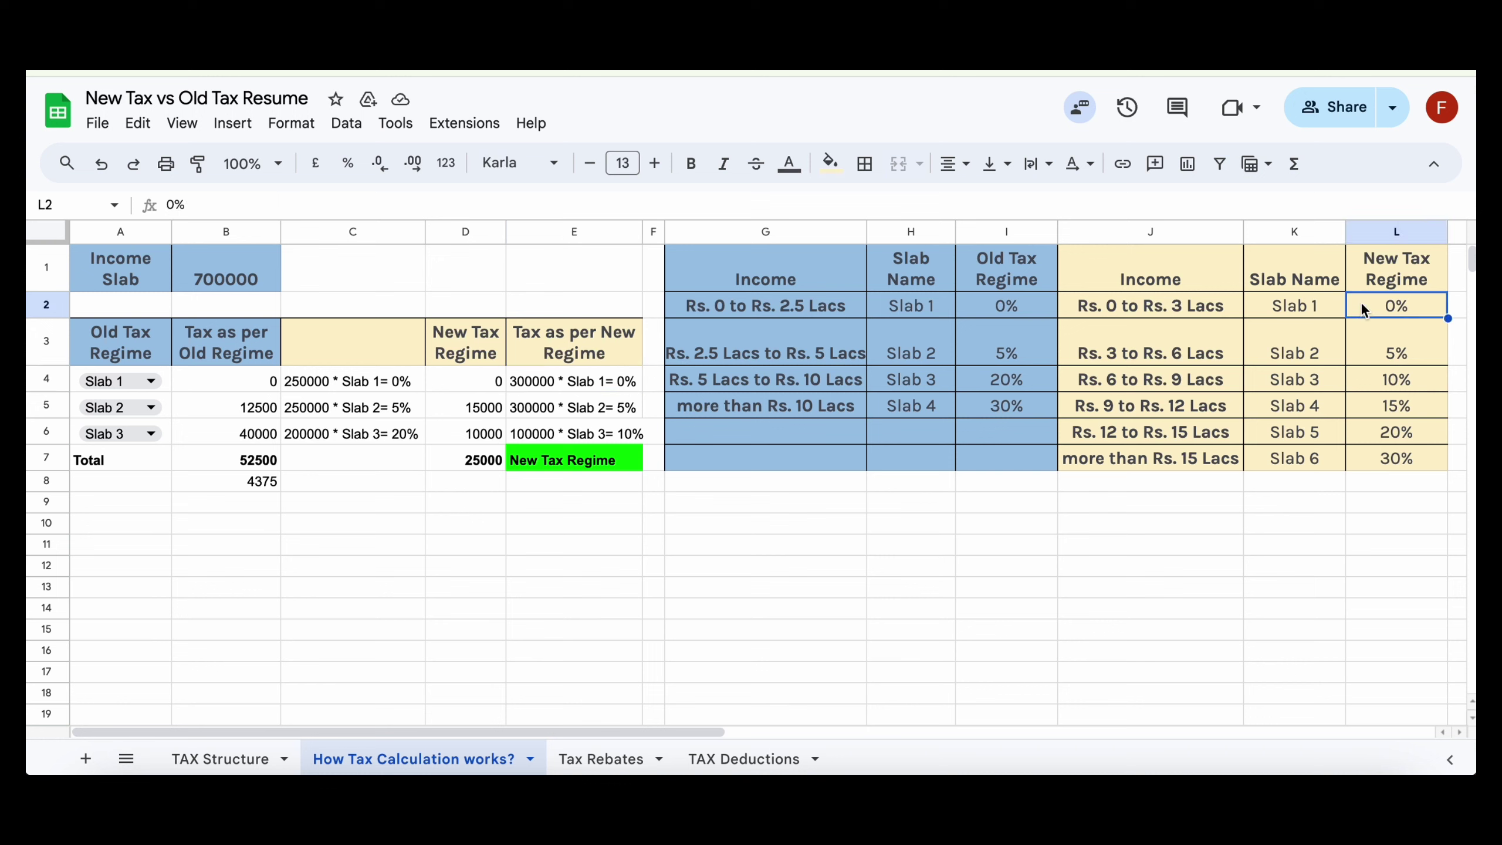
pyautogui.click(587, 379)
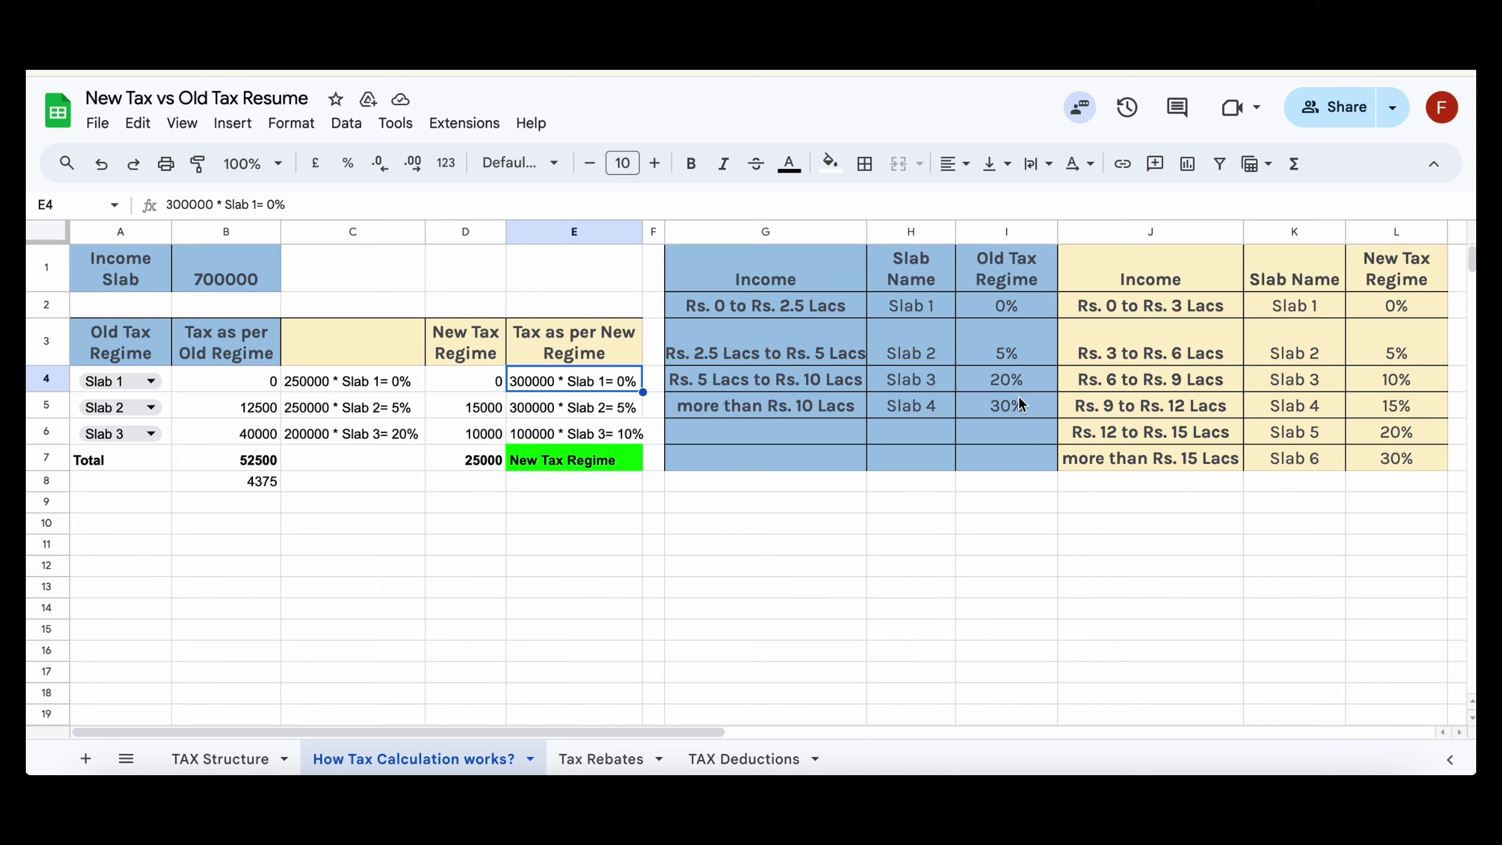
# Step: Trace the new regime's Slab 2 and Slab 3 calculations and check the tax formulas in D5 and D6
pyautogui.click(1134, 356)
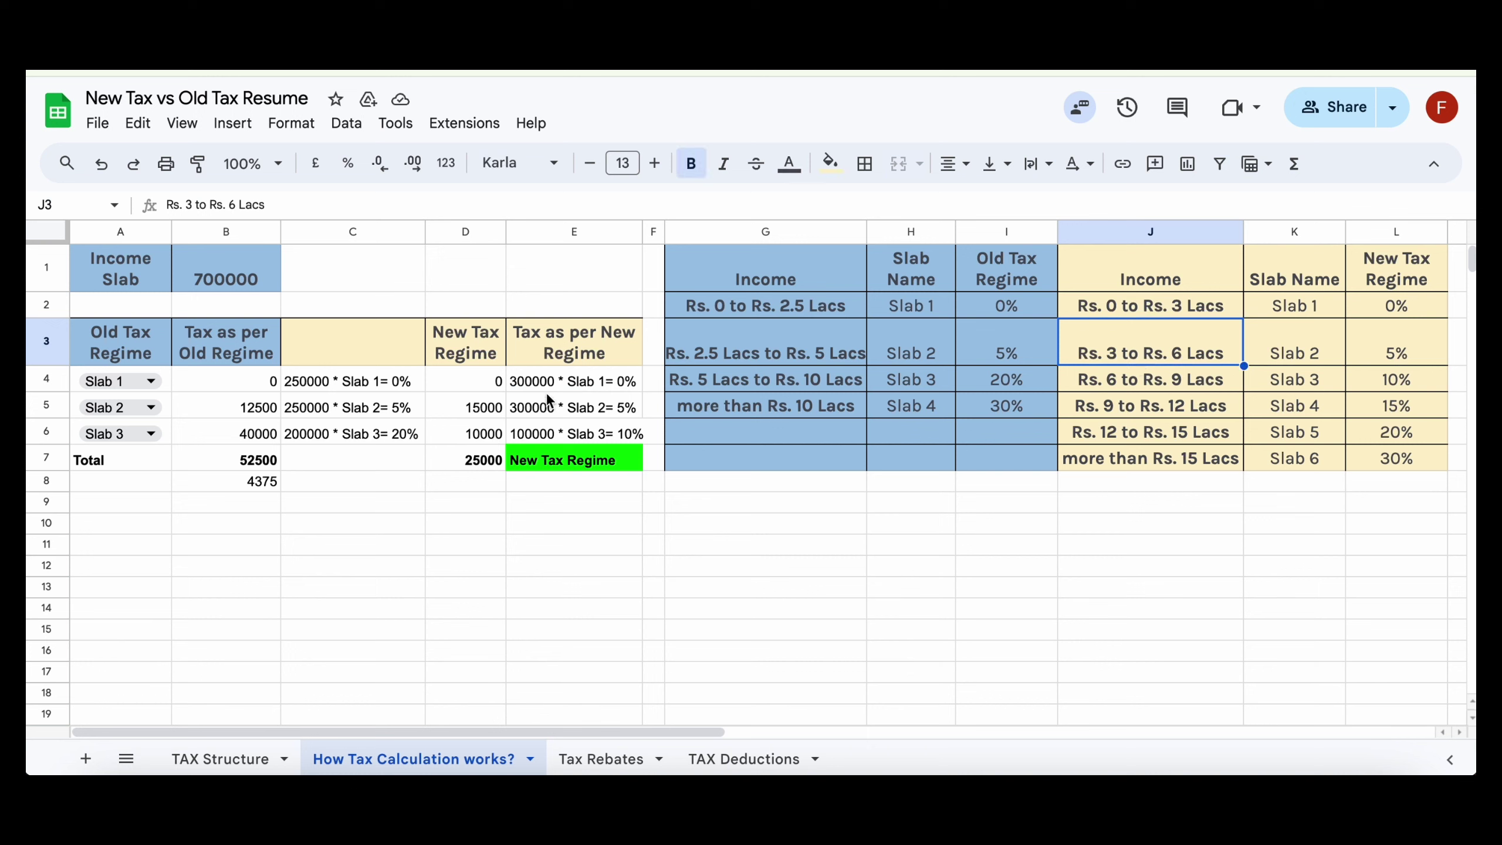
pyautogui.click(480, 407)
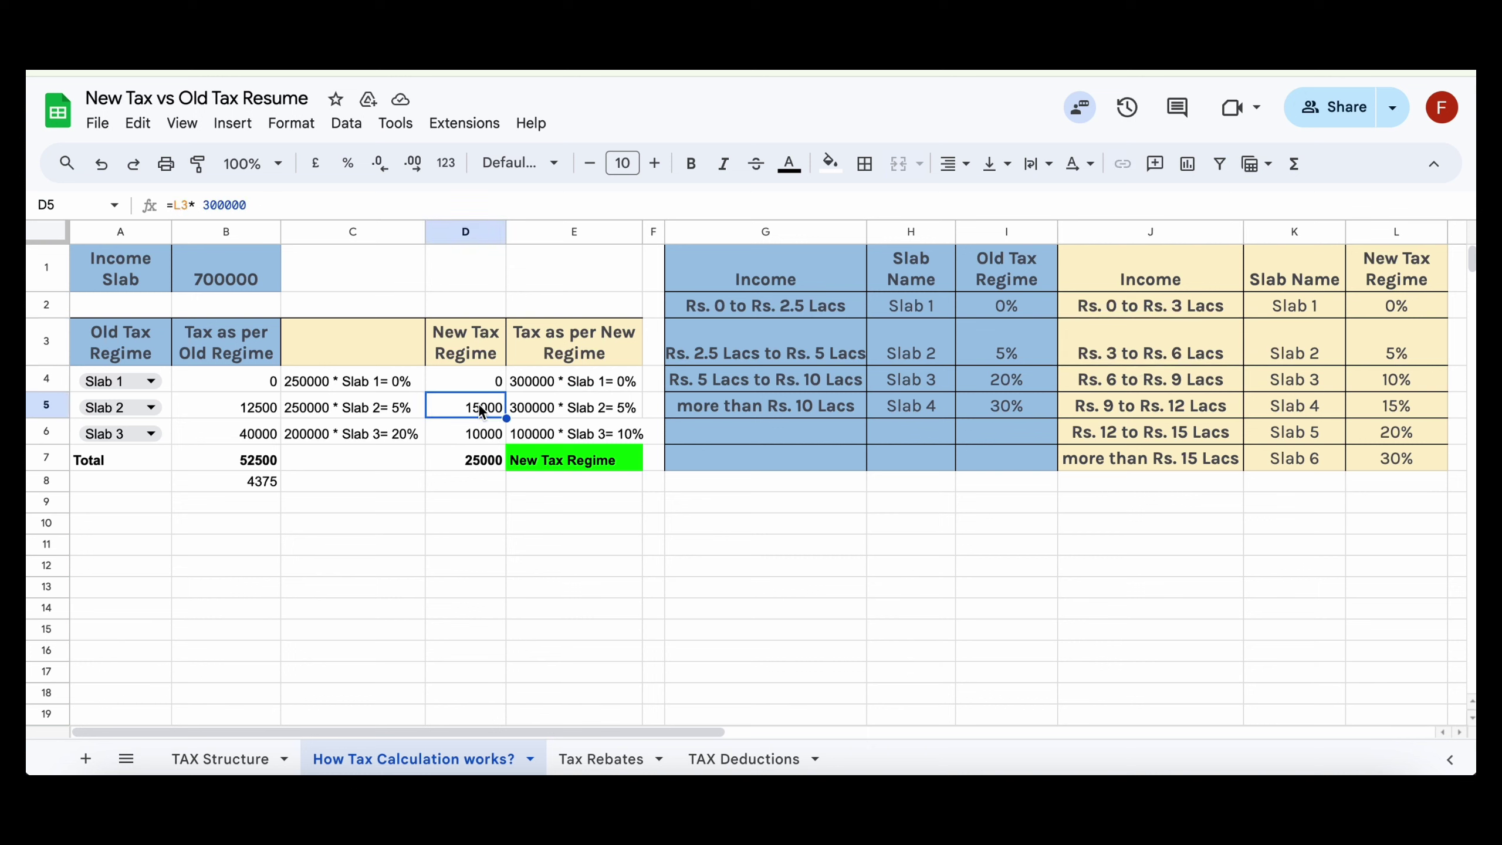
pyautogui.click(551, 437)
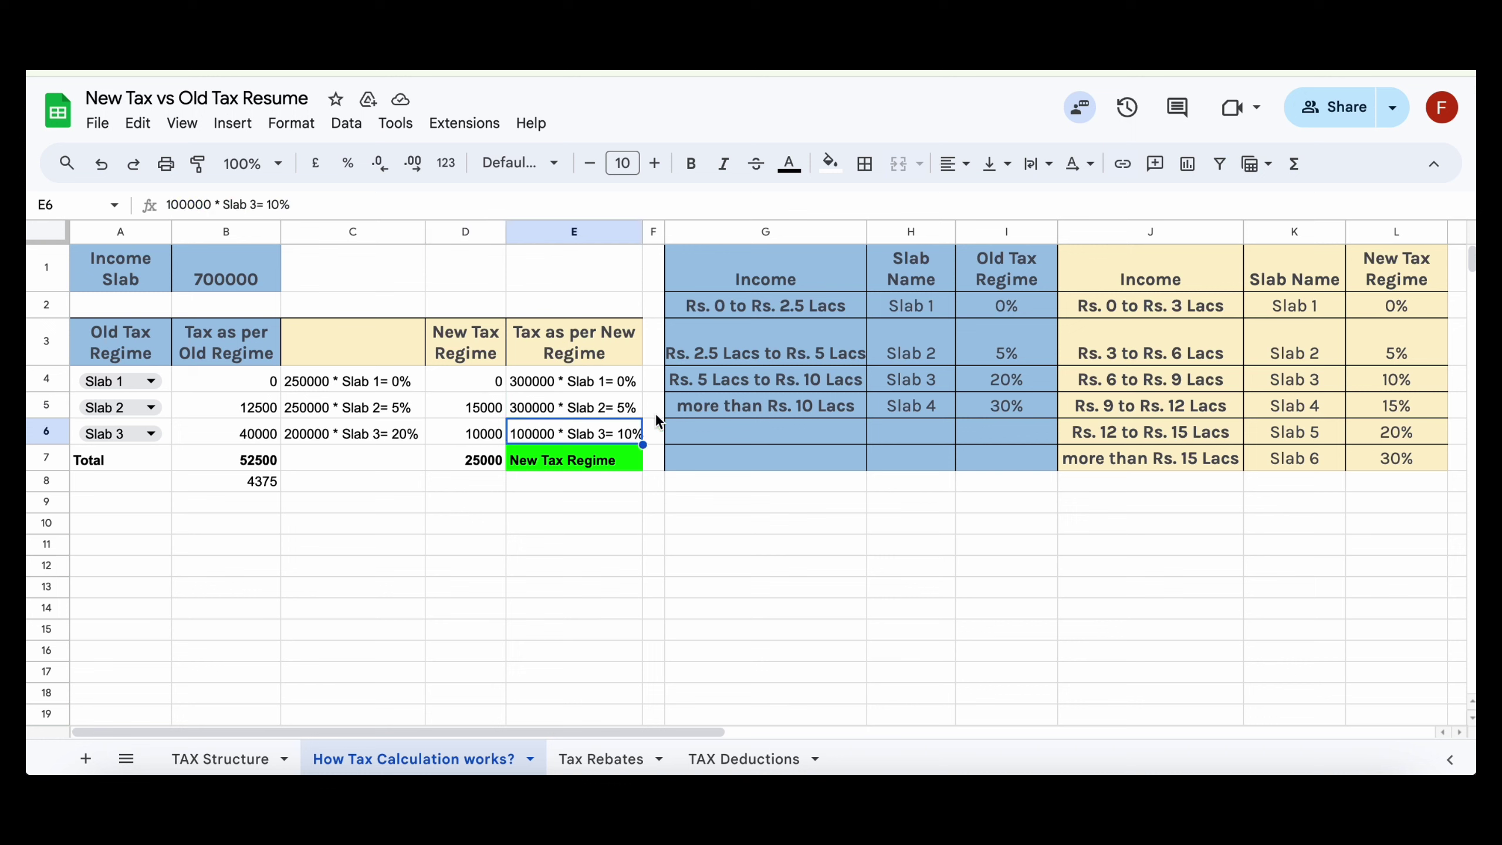
pyautogui.click(478, 439)
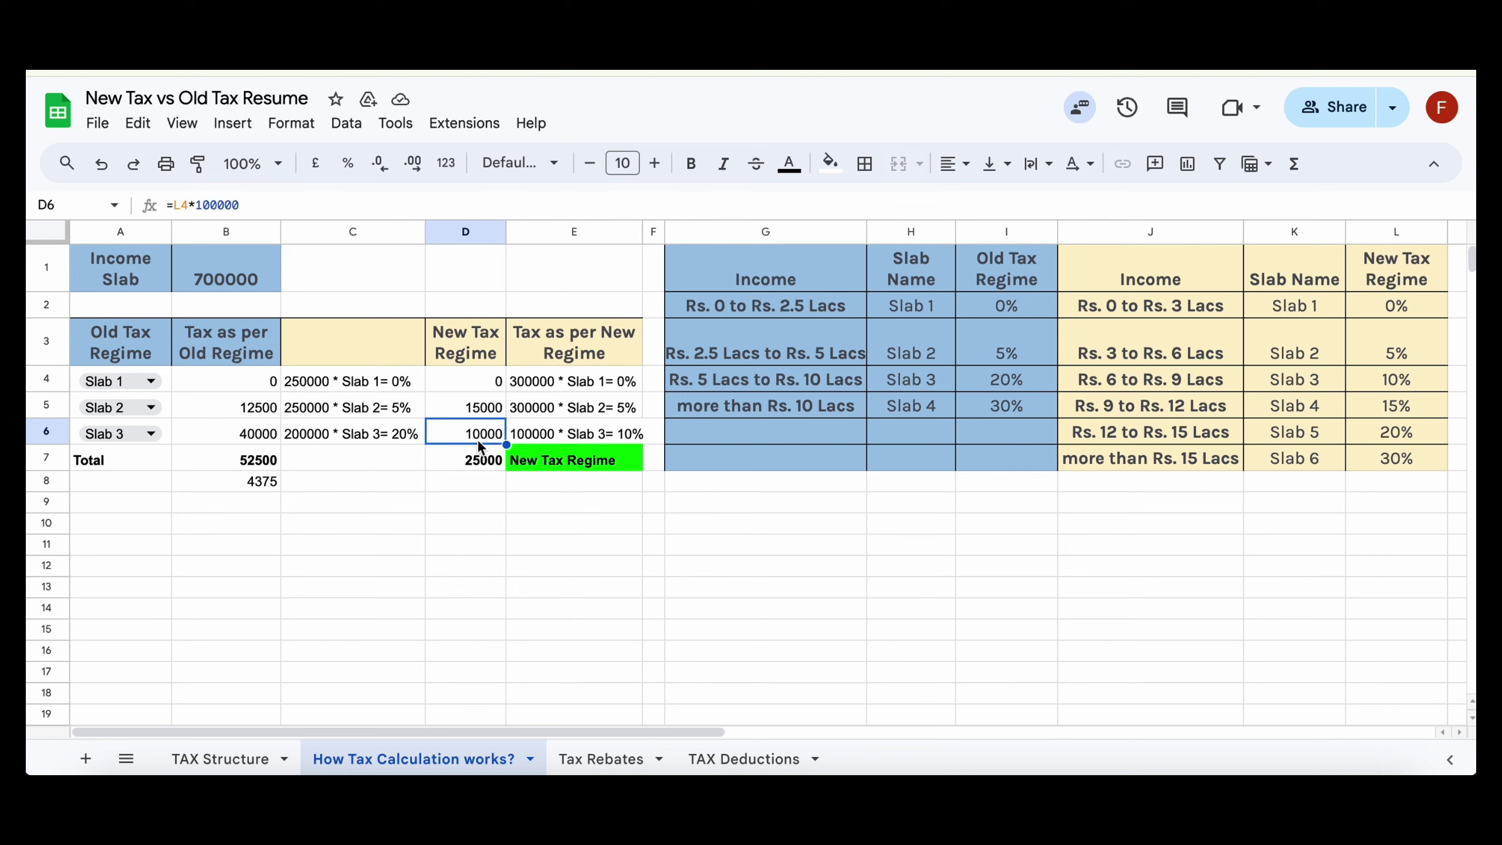
# Step: Review the new regime's total in D7 and the regime comparison formula in E7 against the income in B1 and the table in A3:E7
pyautogui.moveTo(482, 380); pyautogui.dragTo(477, 459)
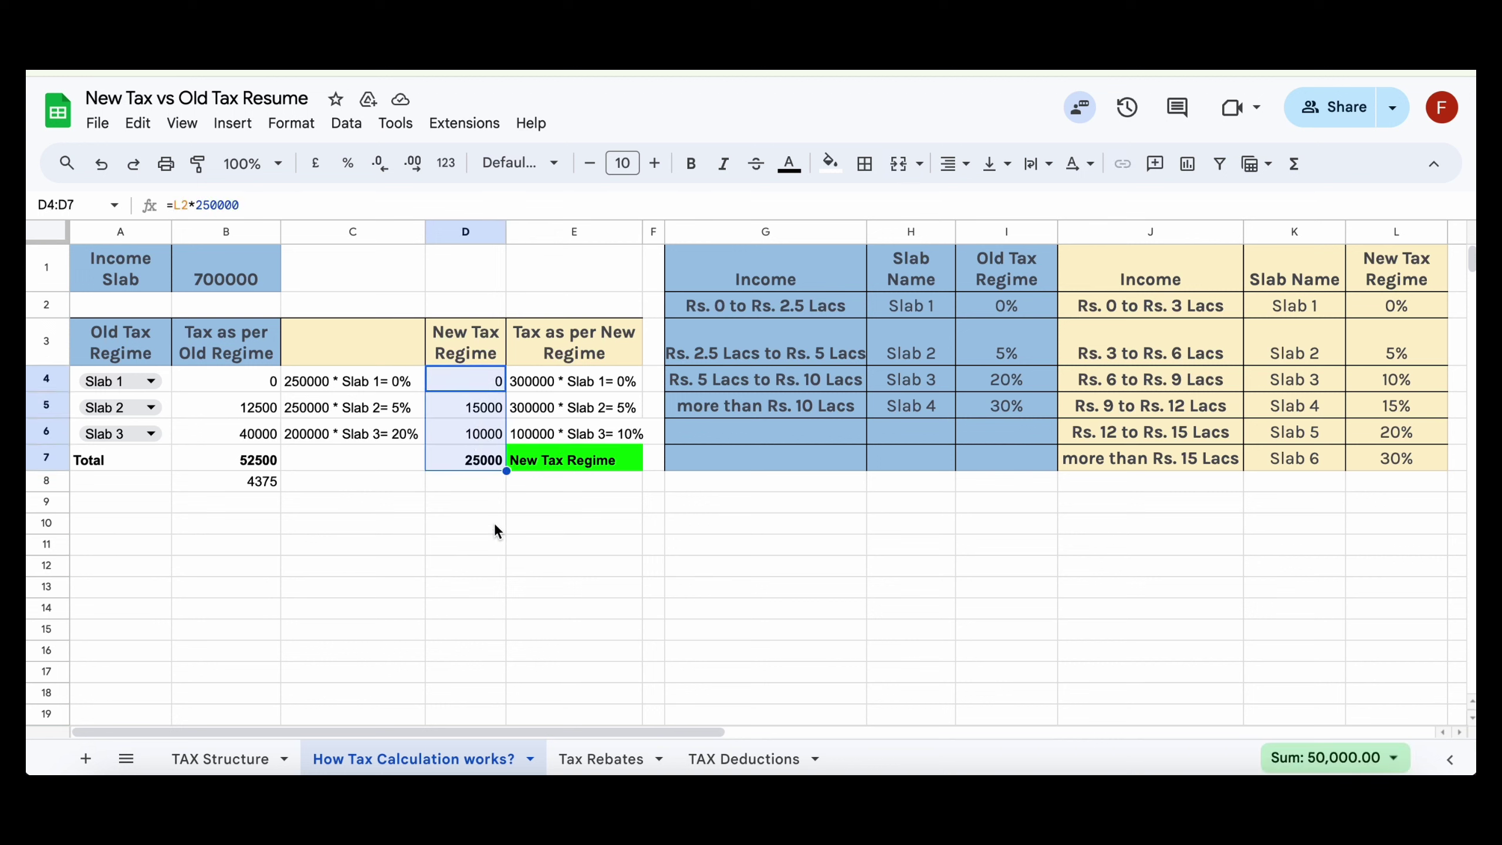
pyautogui.click(494, 523)
pyautogui.click(494, 460)
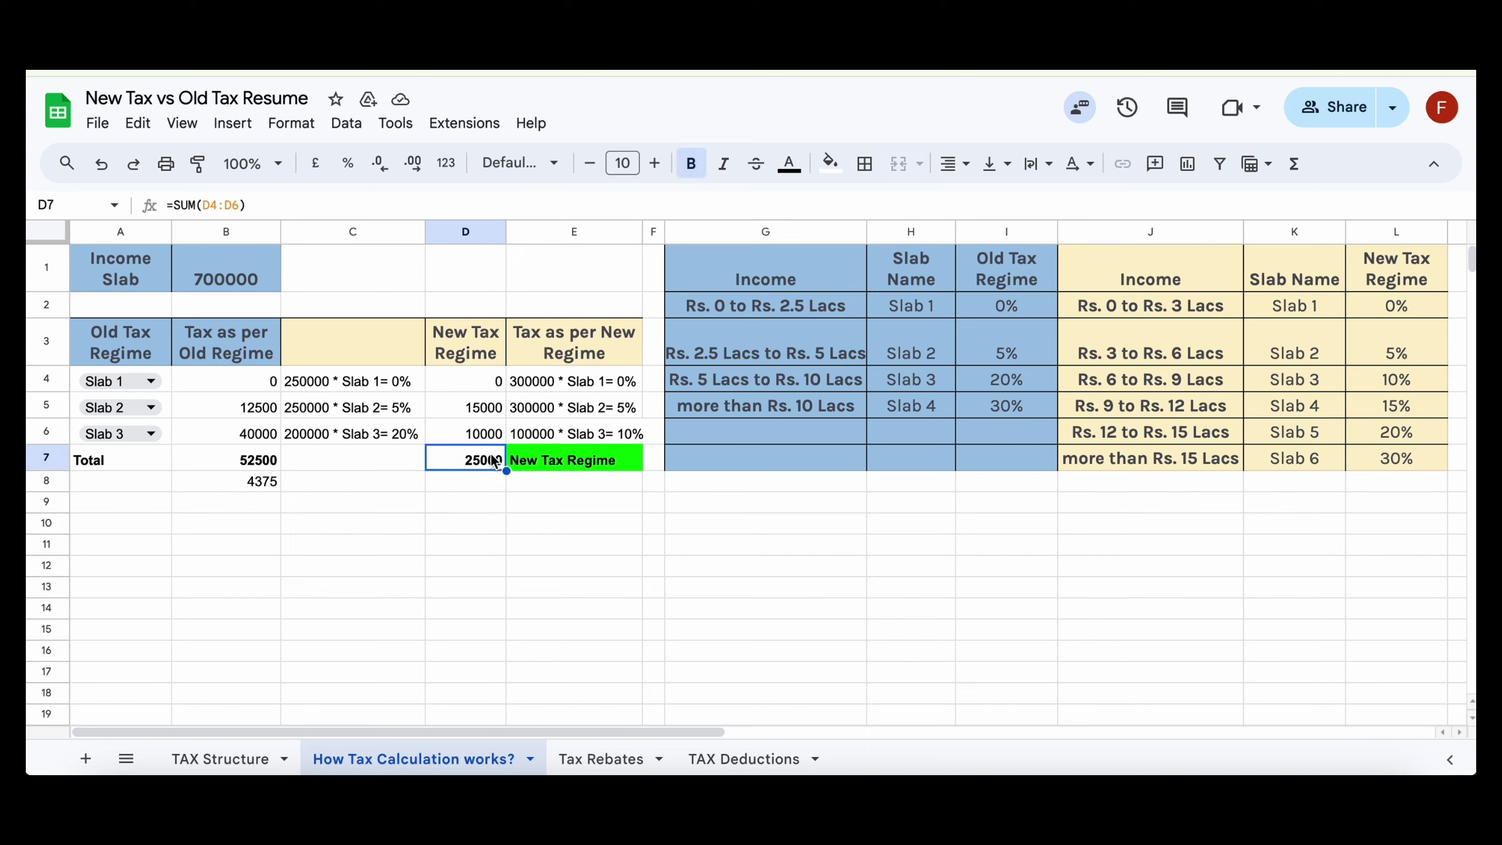
pyautogui.click(573, 462)
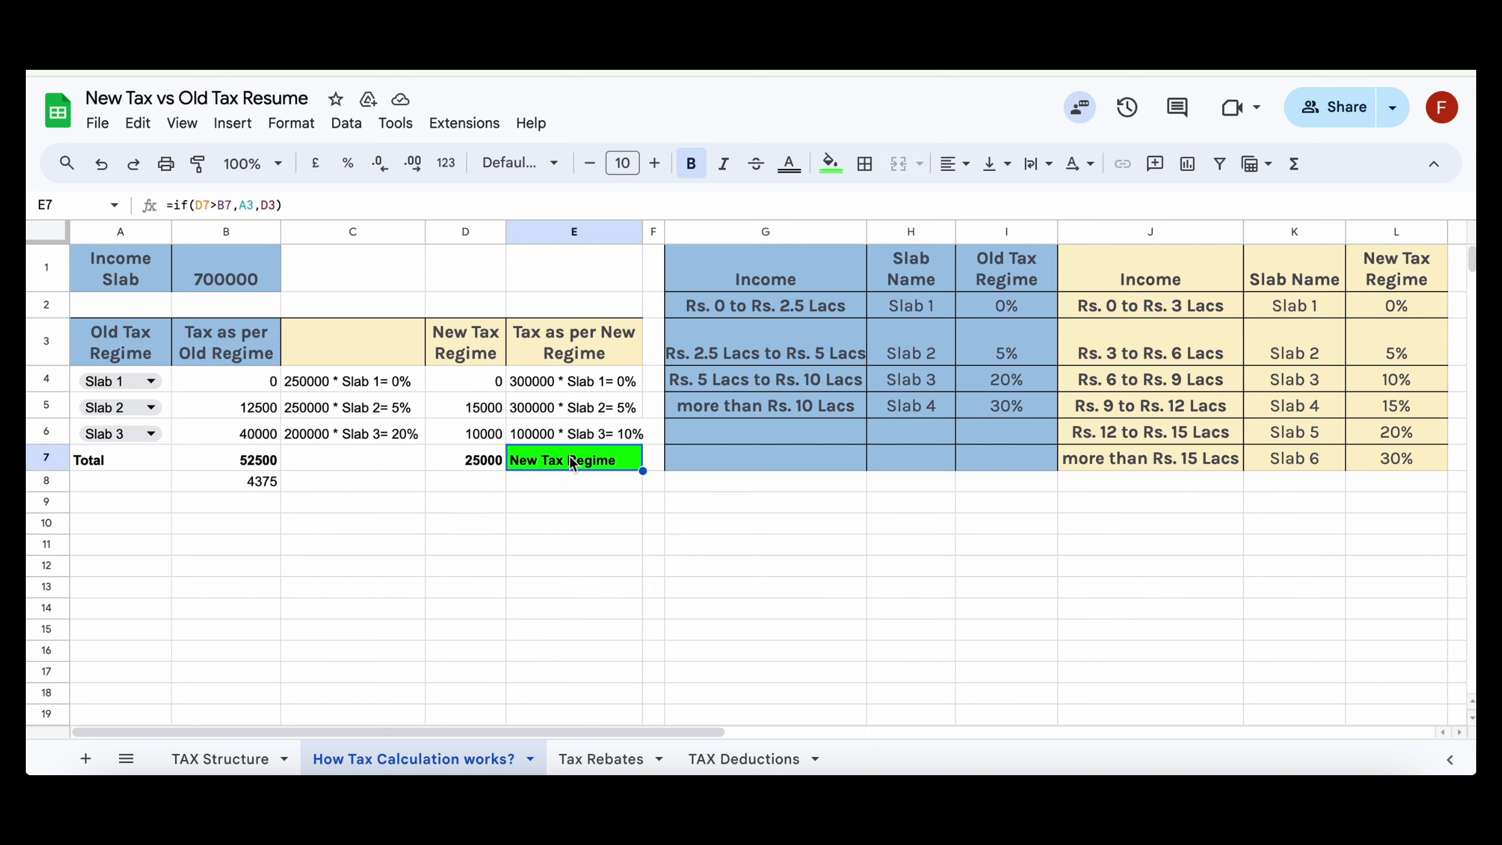
pyautogui.click(483, 462)
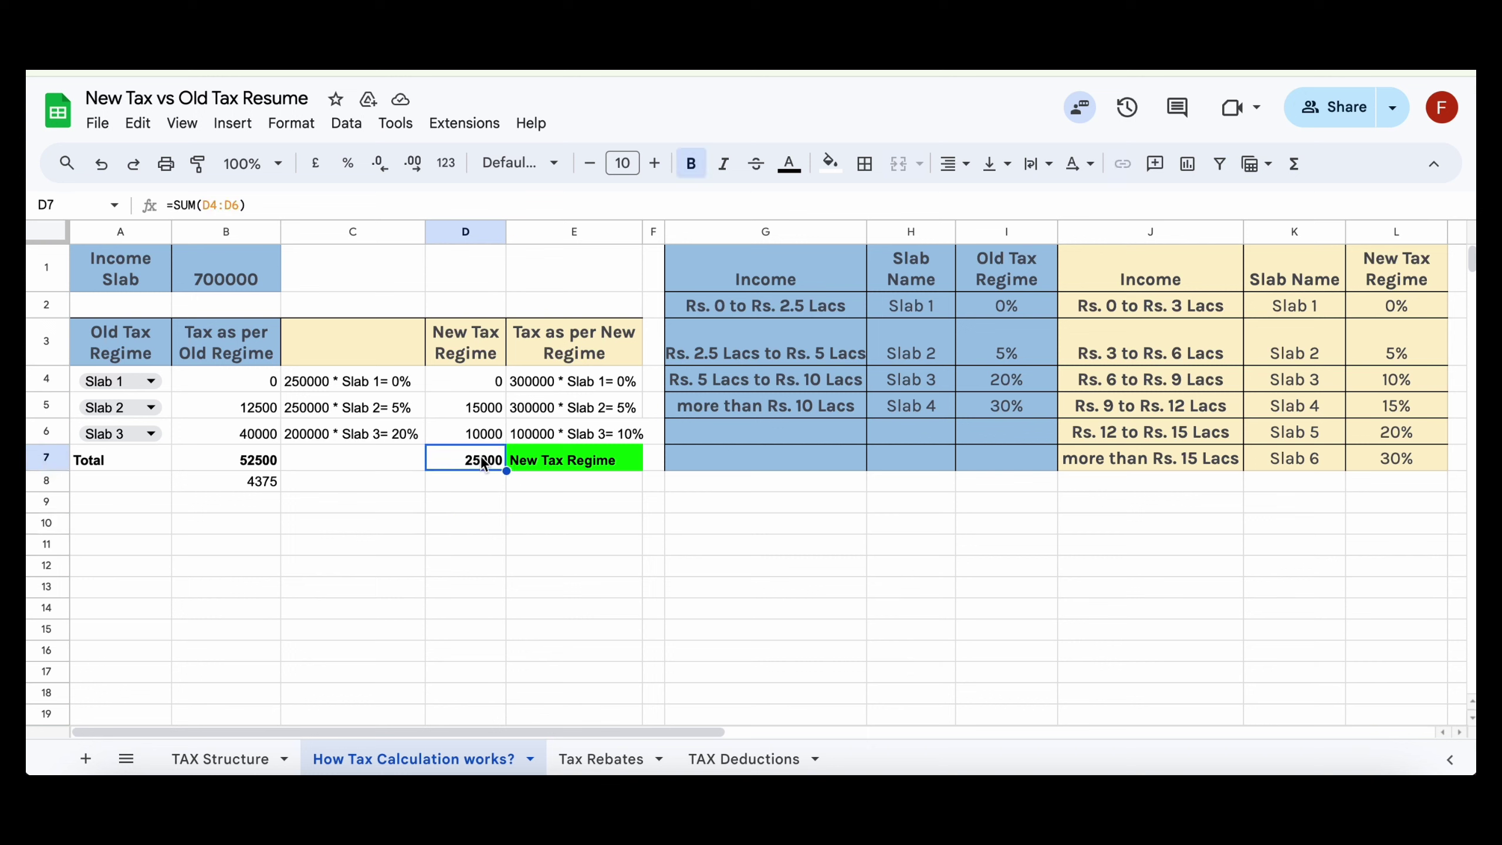
pyautogui.click(594, 463)
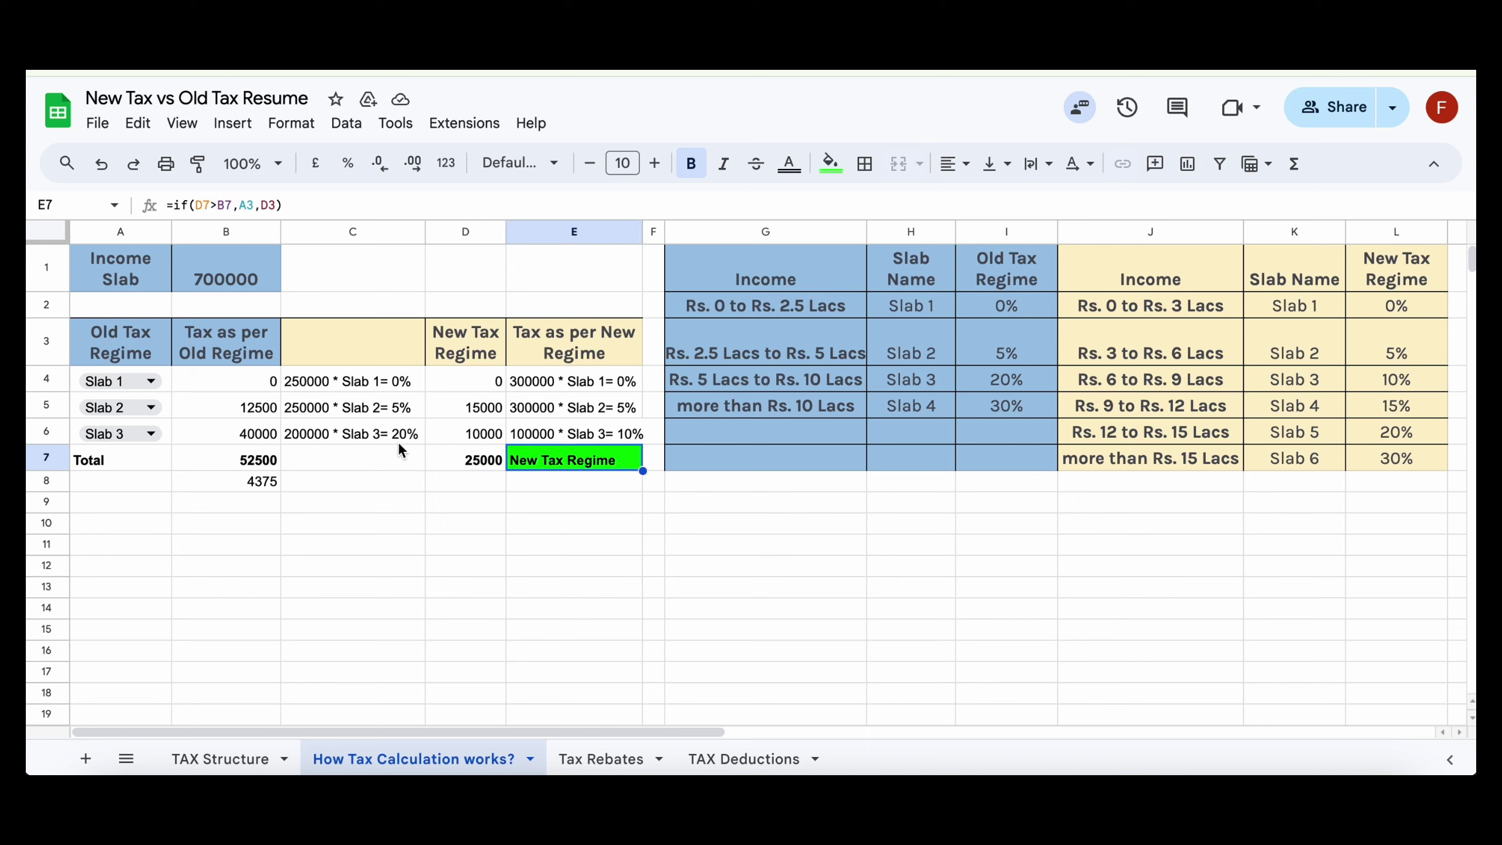
pyautogui.click(238, 267)
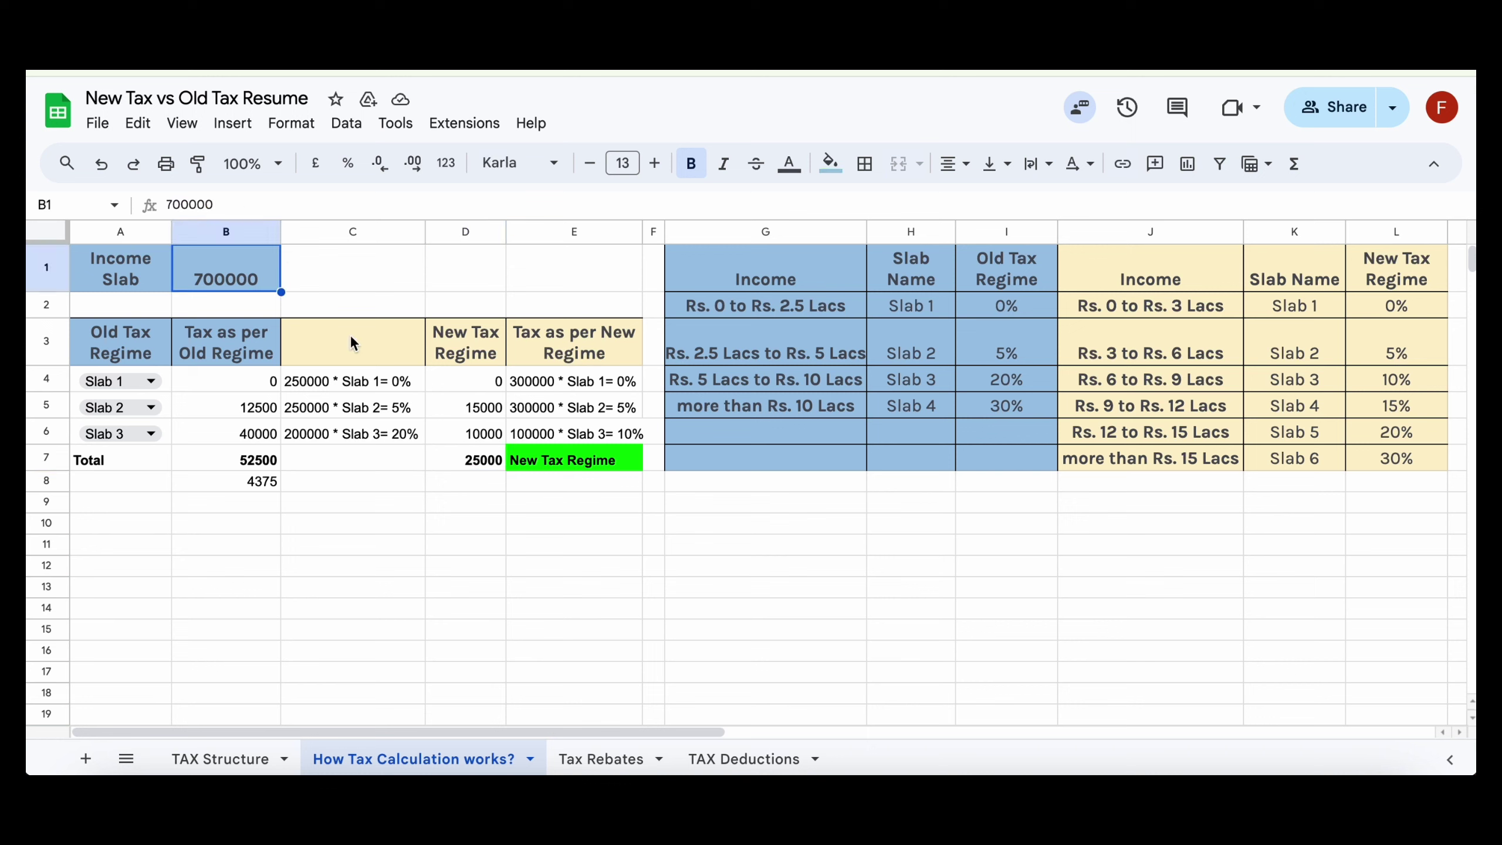
pyautogui.moveTo(157, 334)
pyautogui.mouseDown()
pyautogui.moveTo(675, 466)
pyautogui.moveTo(609, 466)
pyautogui.moveTo(626, 465)
pyautogui.mouseUp()
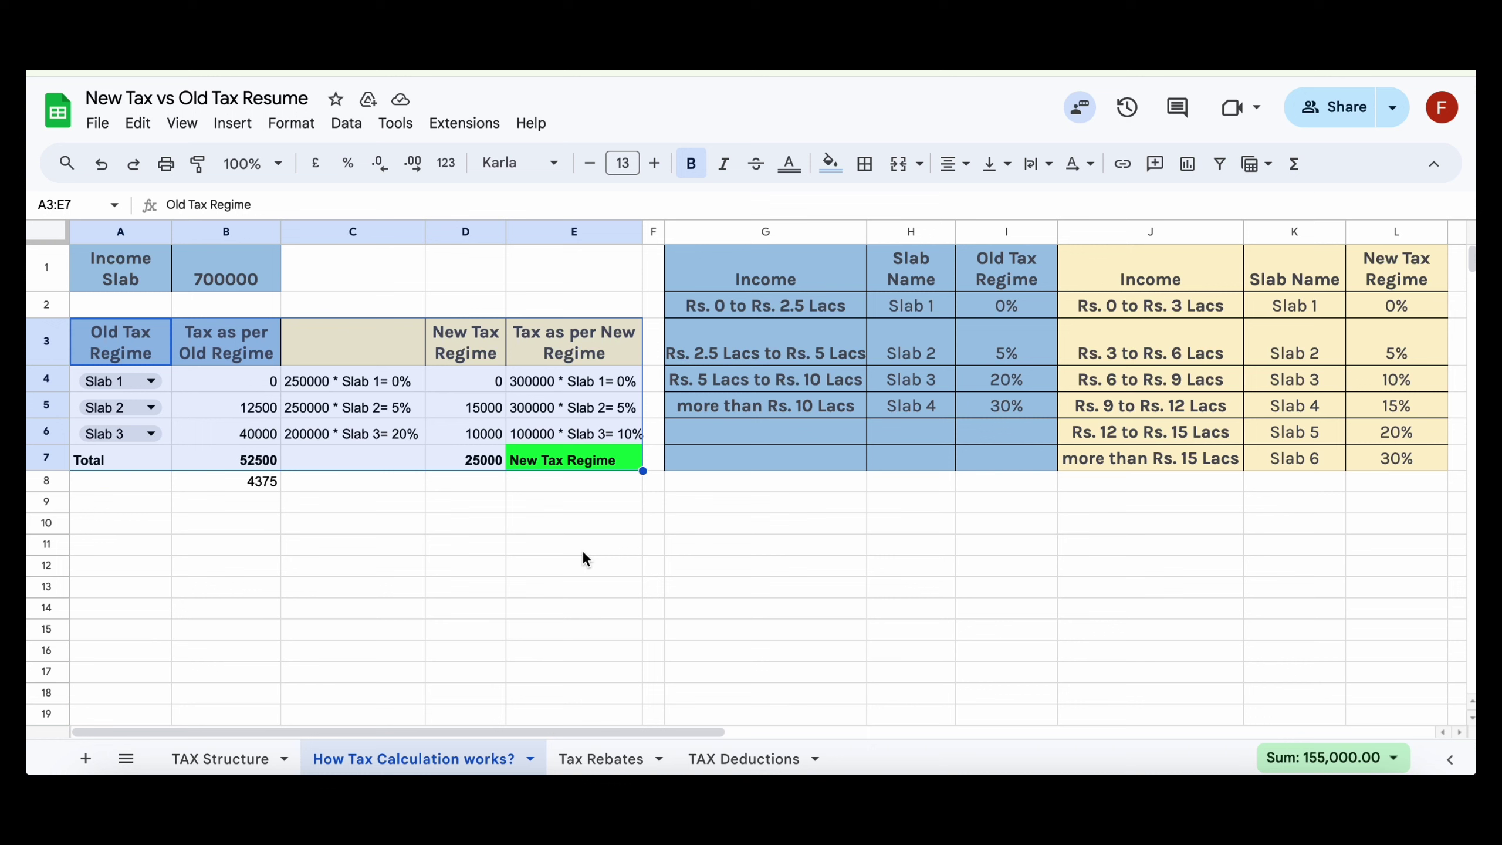
# Step: Copy the monthly tax formula from B8 into D8 for the new regime and compare both monthly amounts
pyautogui.click(272, 482)
pyautogui.hotkey('ctrl', 'c')
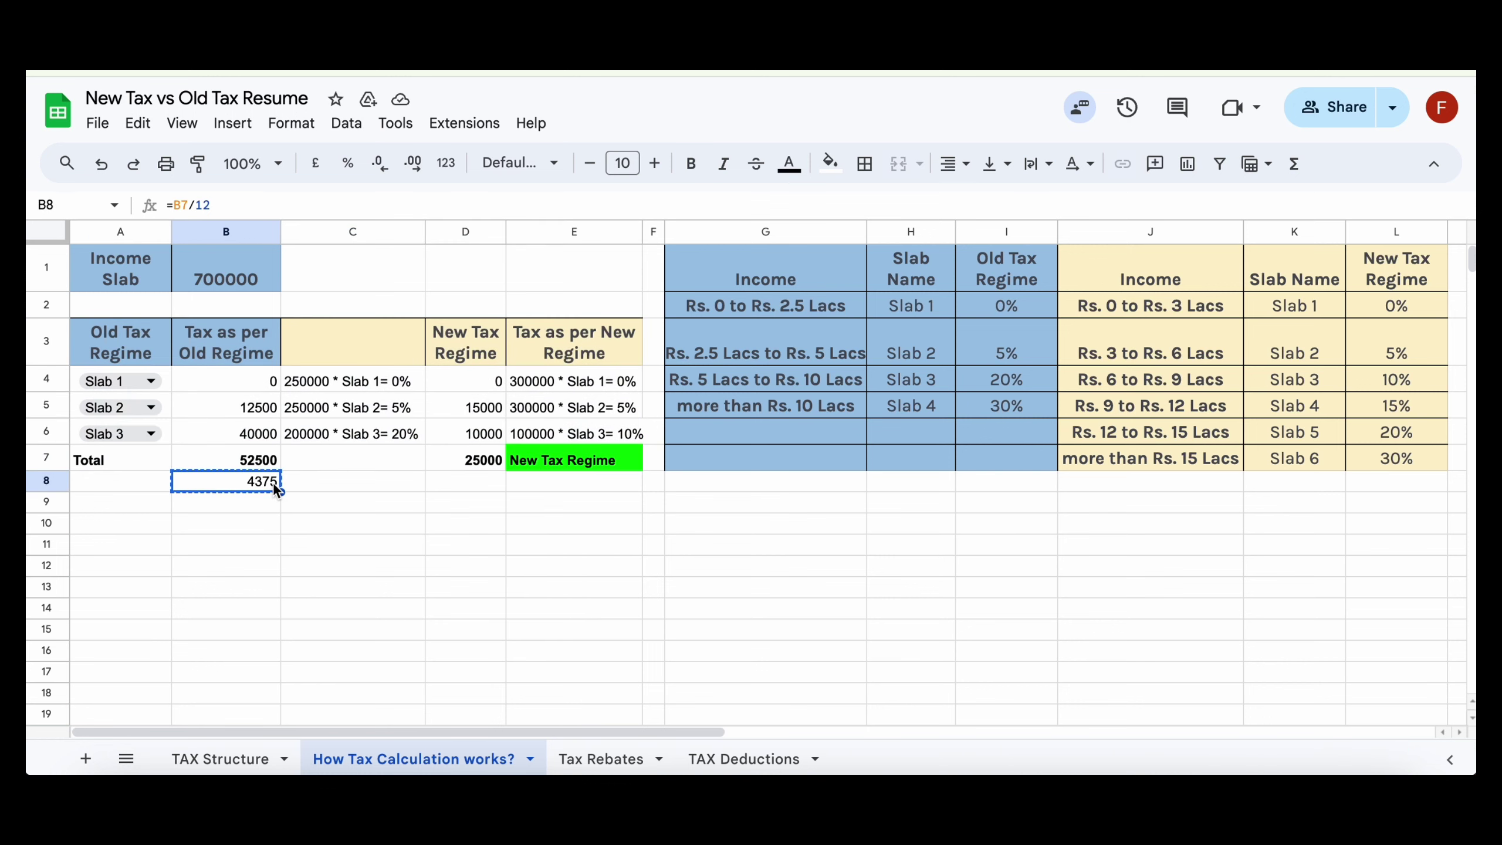
pyautogui.click(453, 483)
pyautogui.click(479, 550)
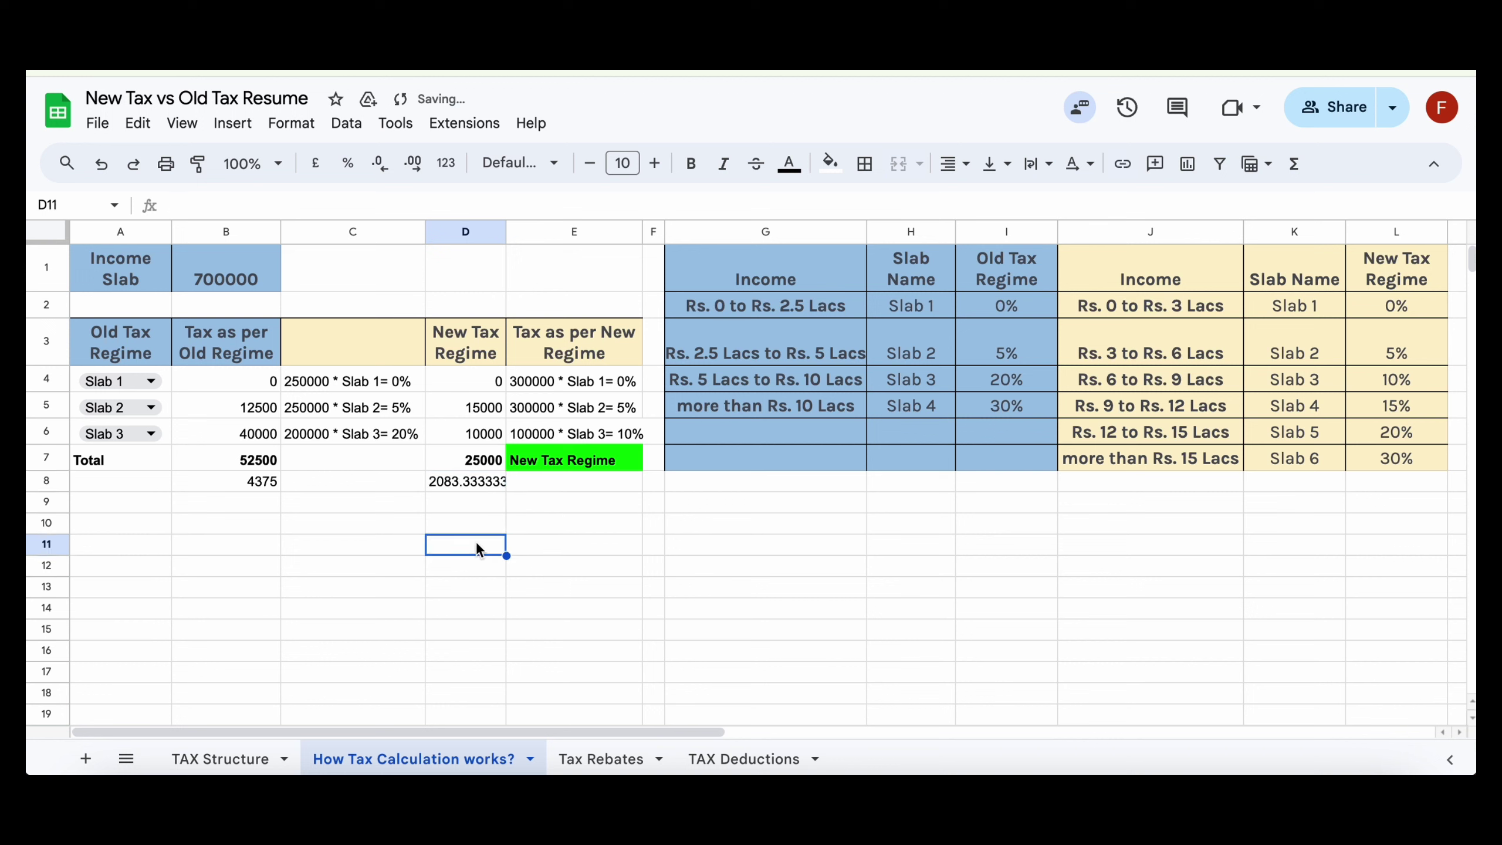
pyautogui.moveTo(272, 484); pyautogui.dragTo(465, 483)
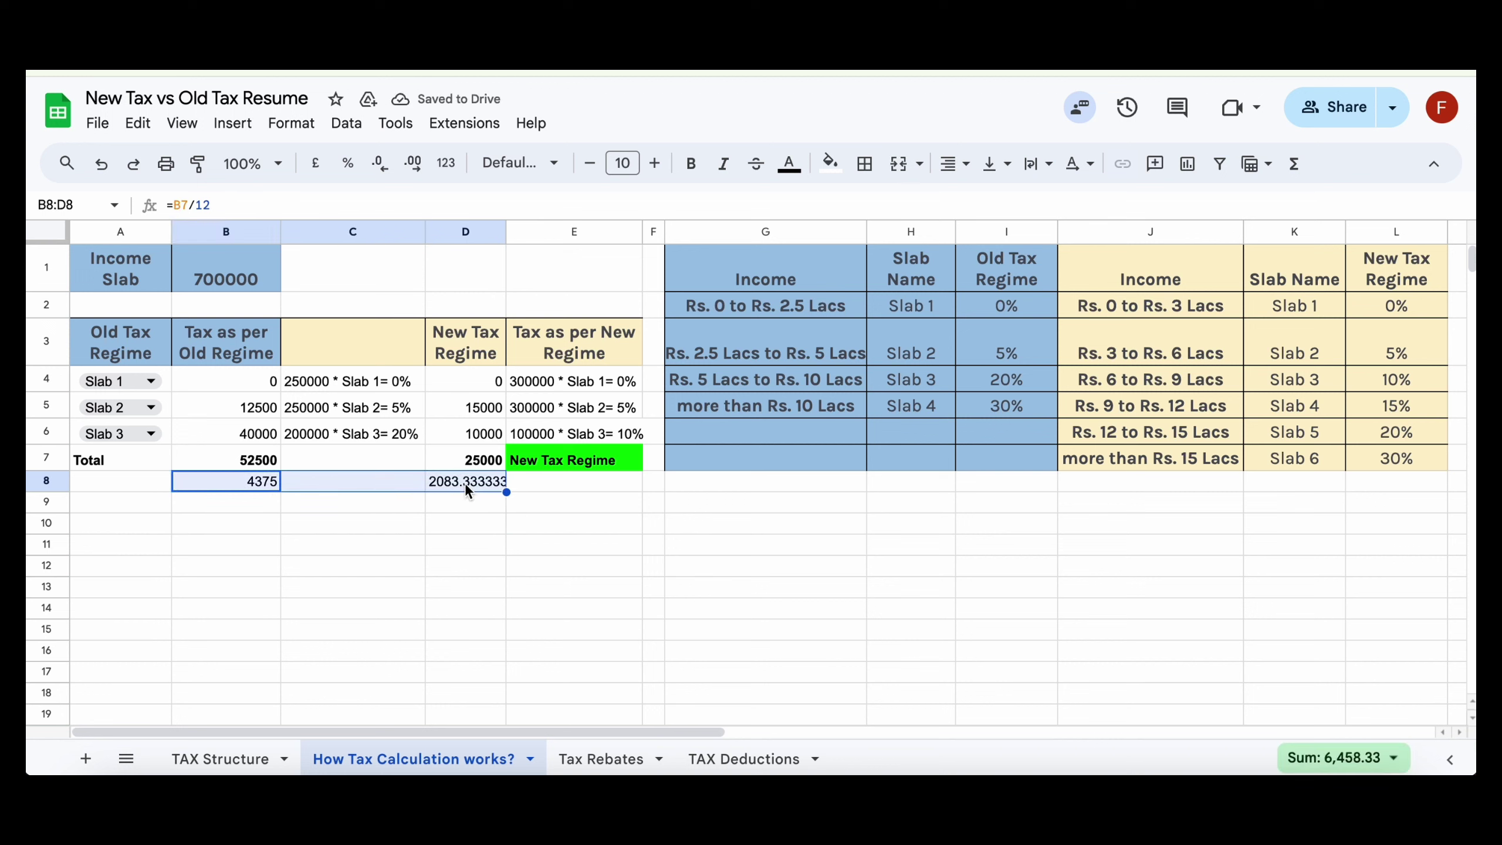
pyautogui.click(419, 573)
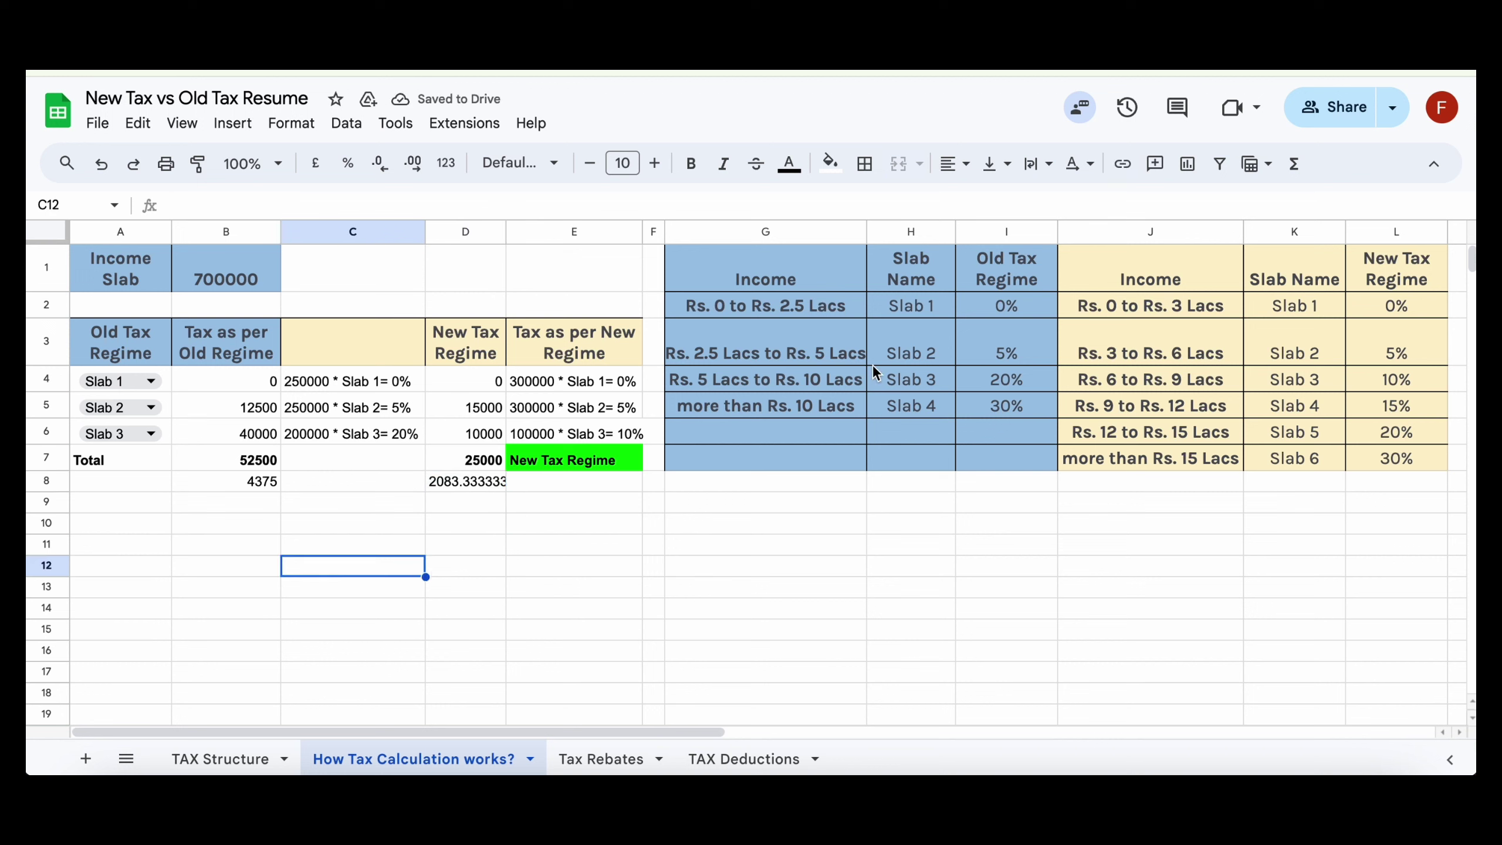
pyautogui.moveTo(252, 273); pyautogui.dragTo(1146, 418)
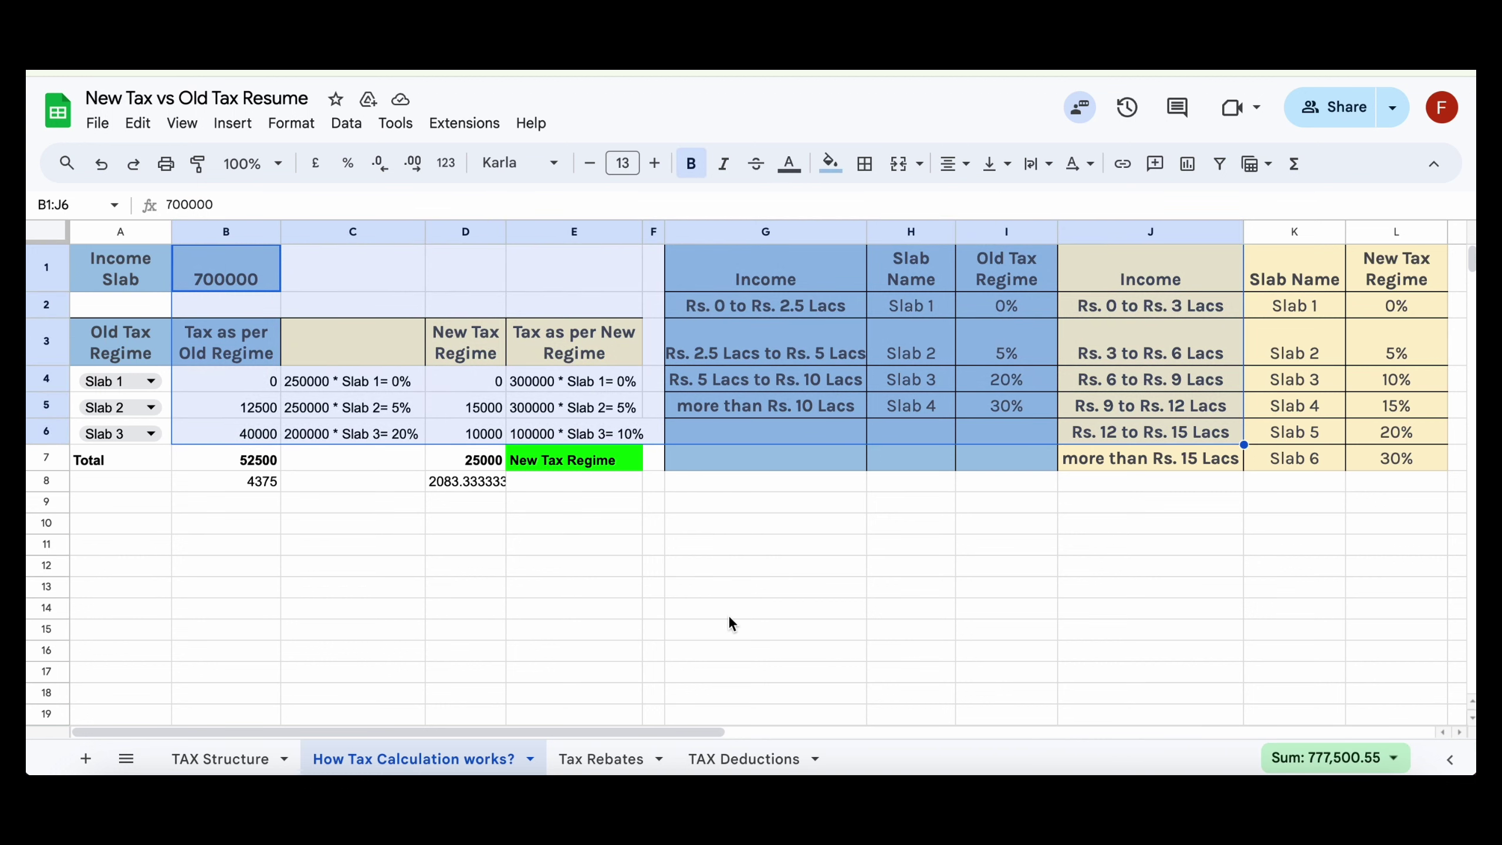
# Step: Compare the old regime rebate in A2 of the Tax Rebates sheet with the Slab 2 tax in B5:C5 of the How Tax Calculation works? sheet
pyautogui.click(578, 765)
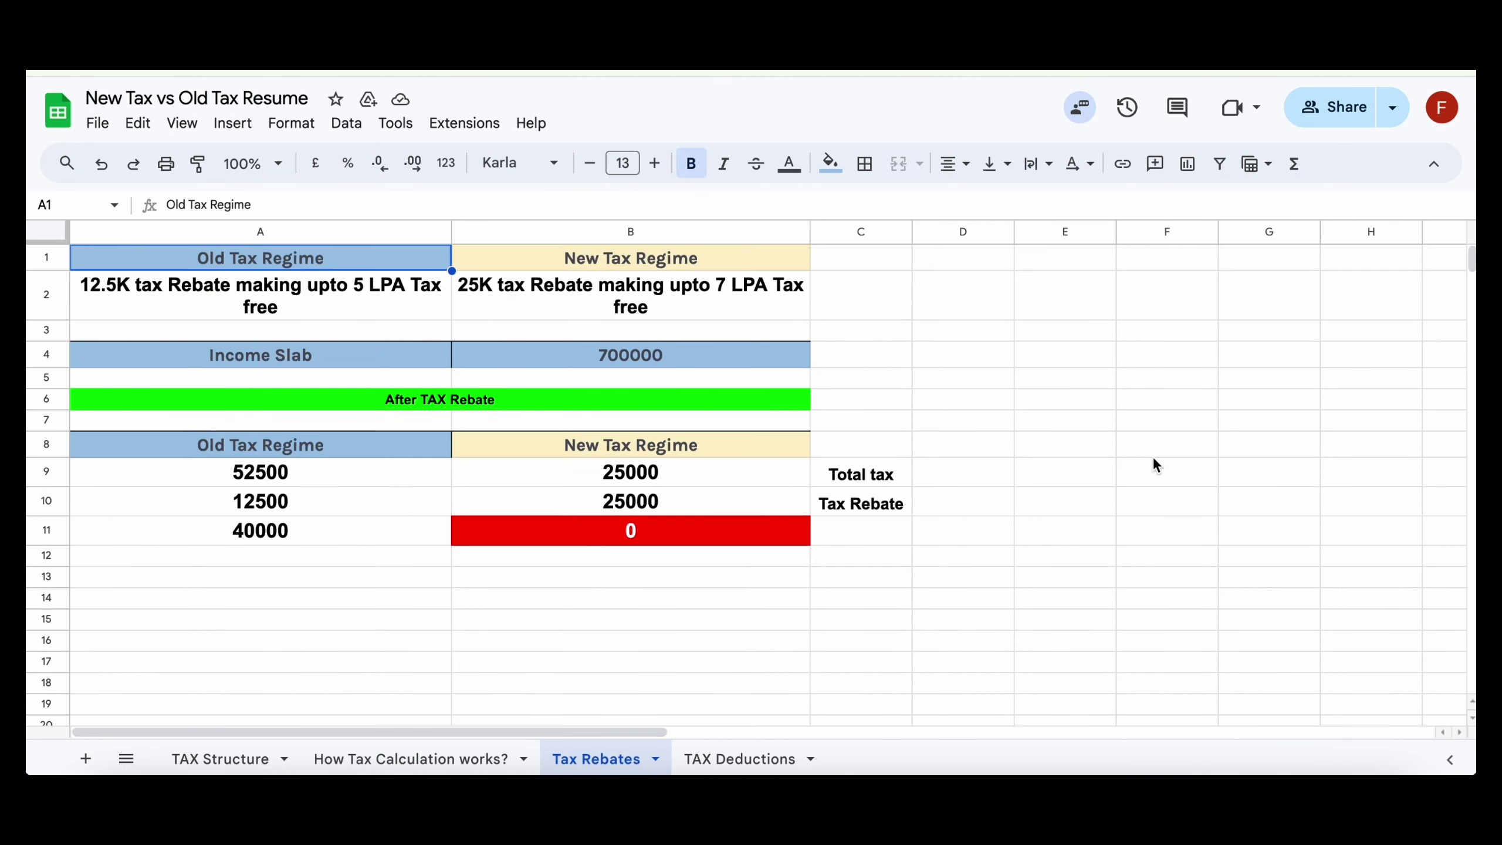
pyautogui.click(386, 765)
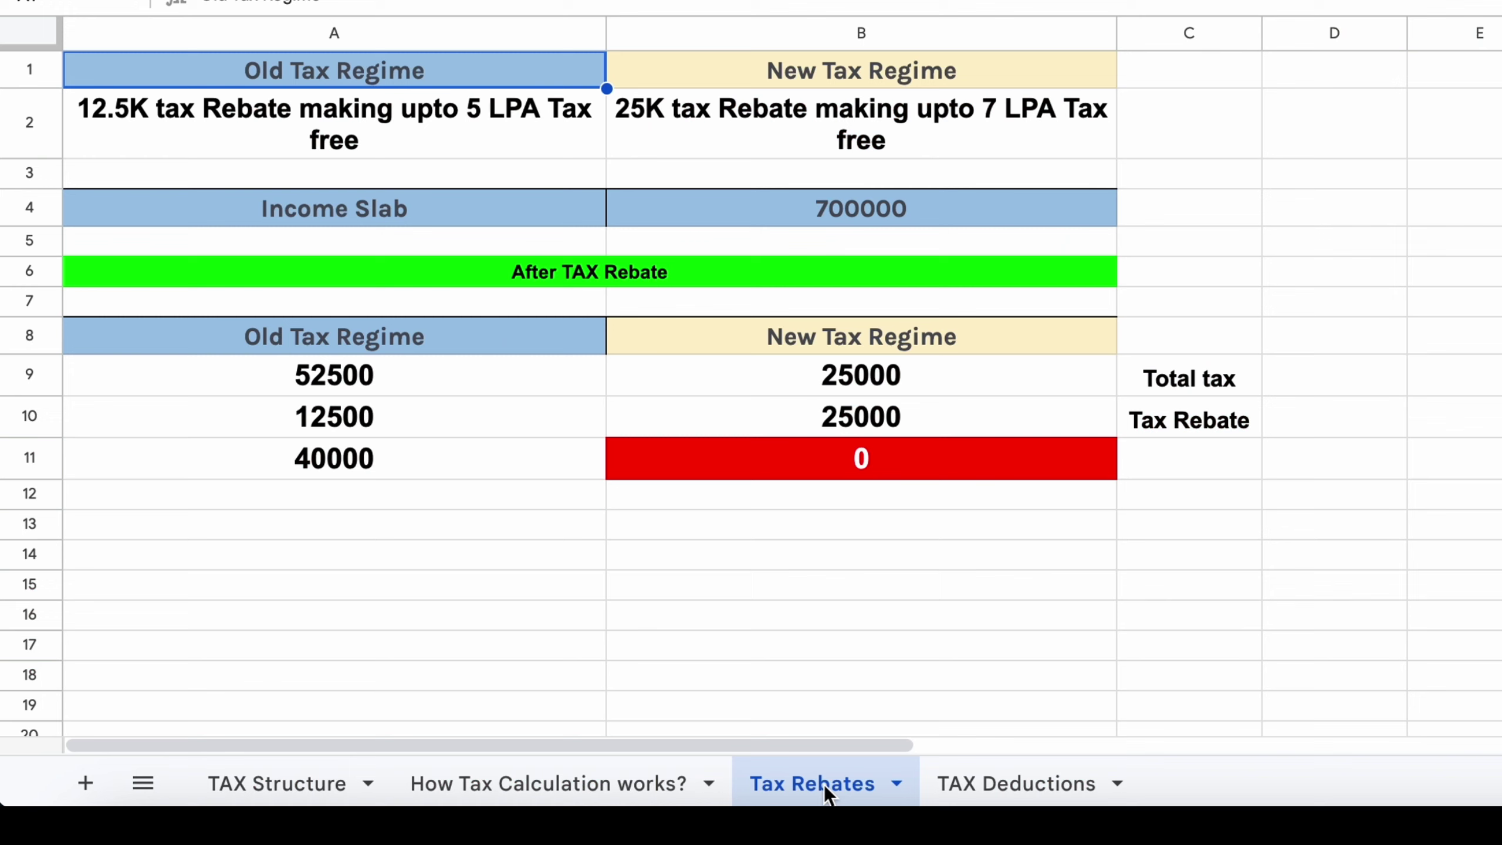
pyautogui.click(515, 118)
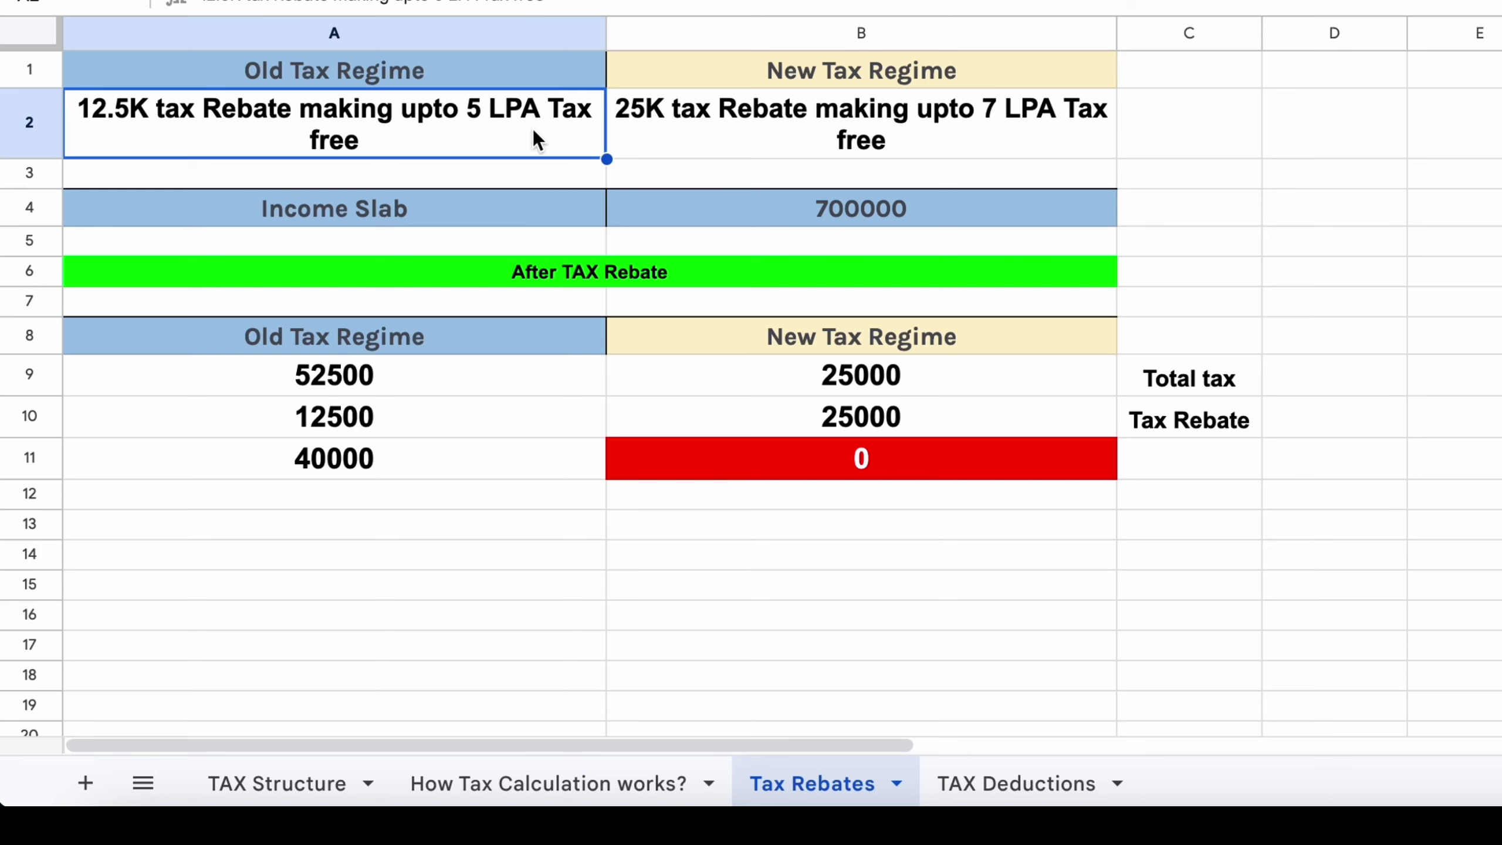
pyautogui.click(514, 776)
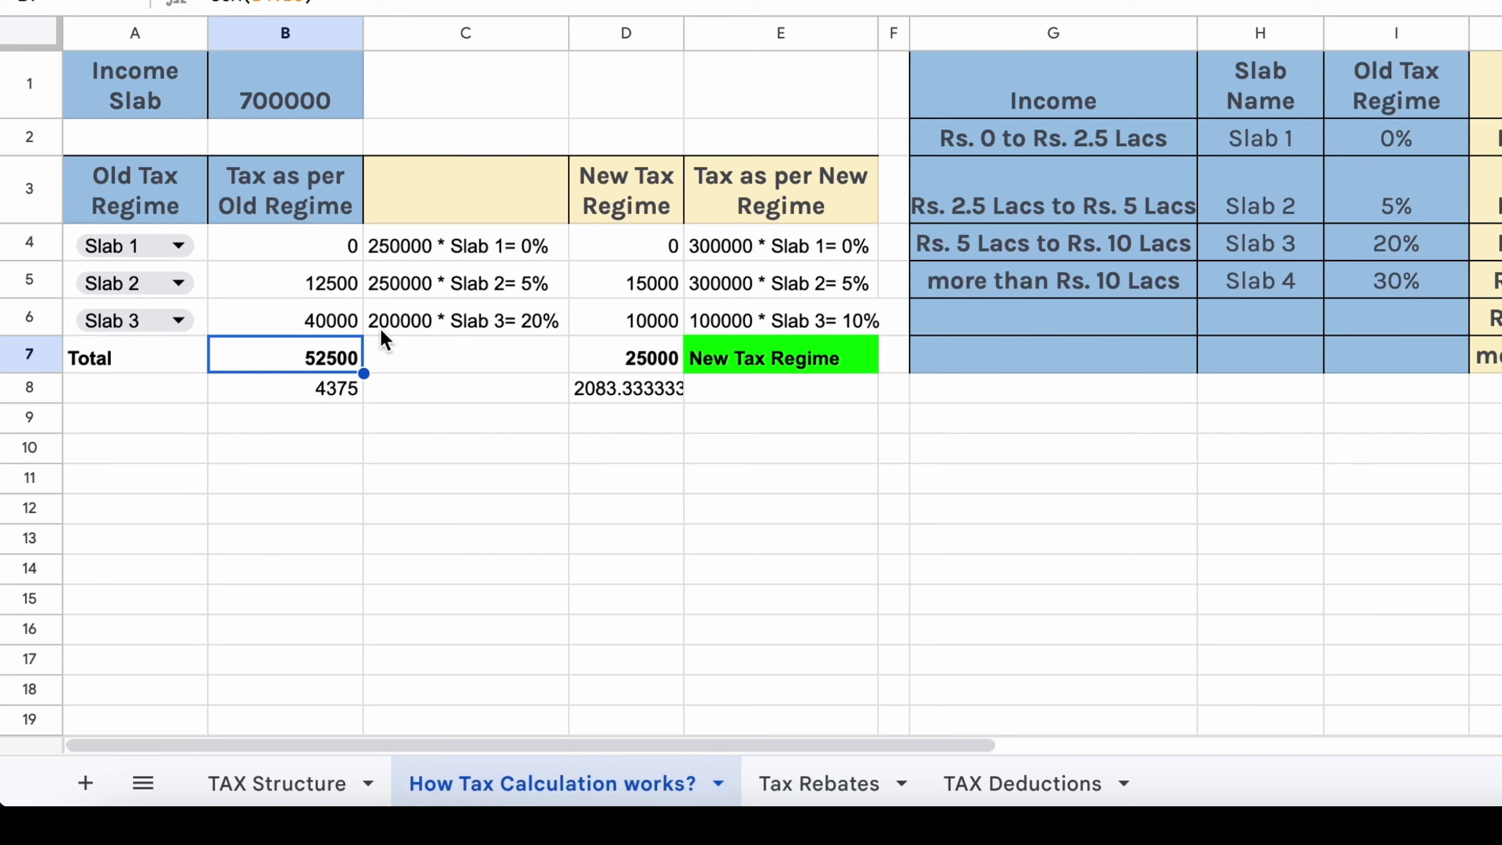
pyautogui.click(328, 281)
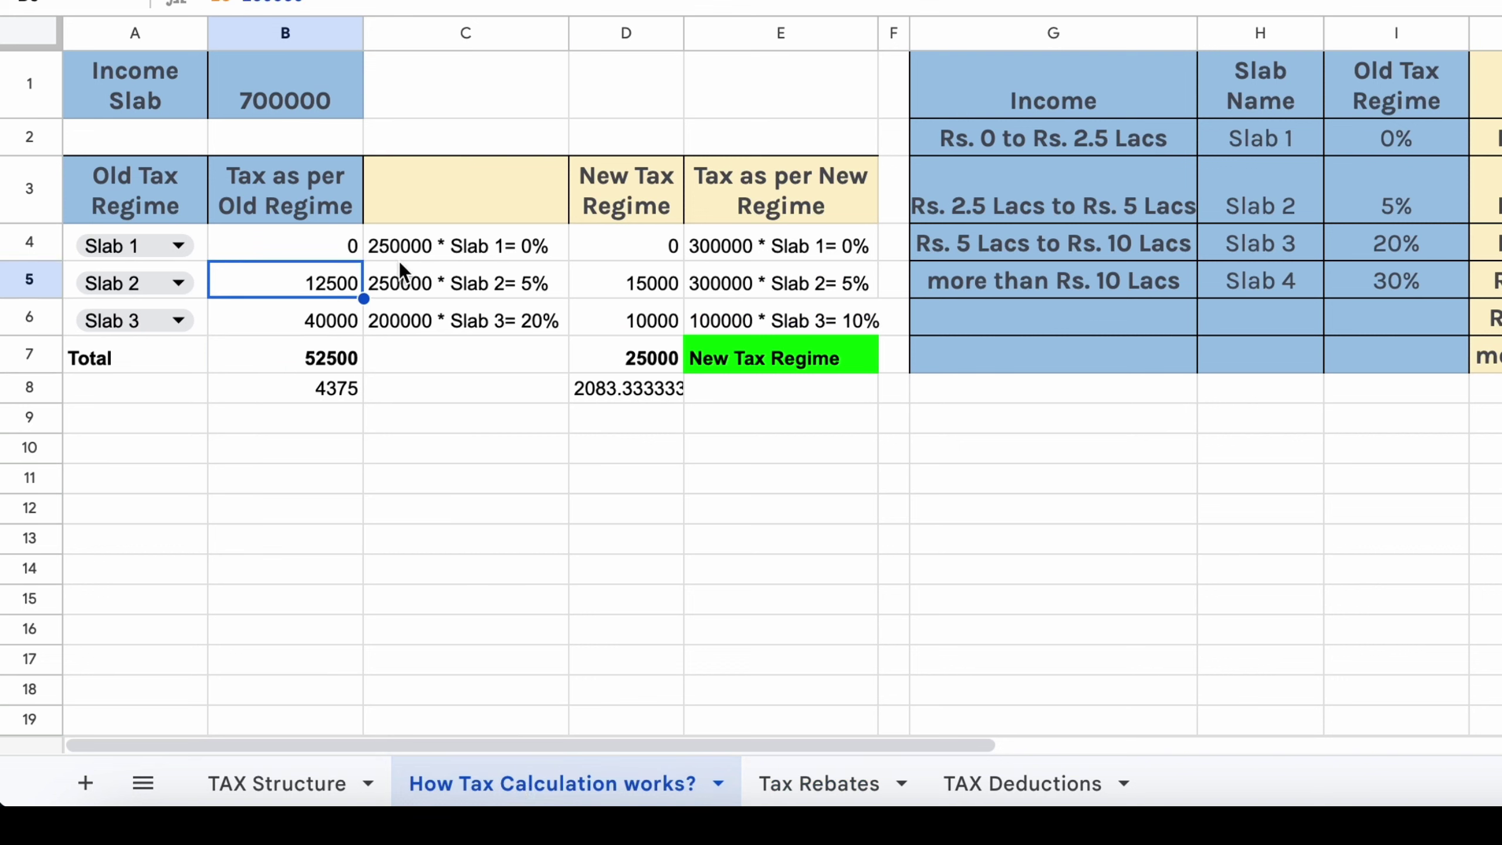
pyautogui.moveTo(304, 276); pyautogui.dragTo(419, 277)
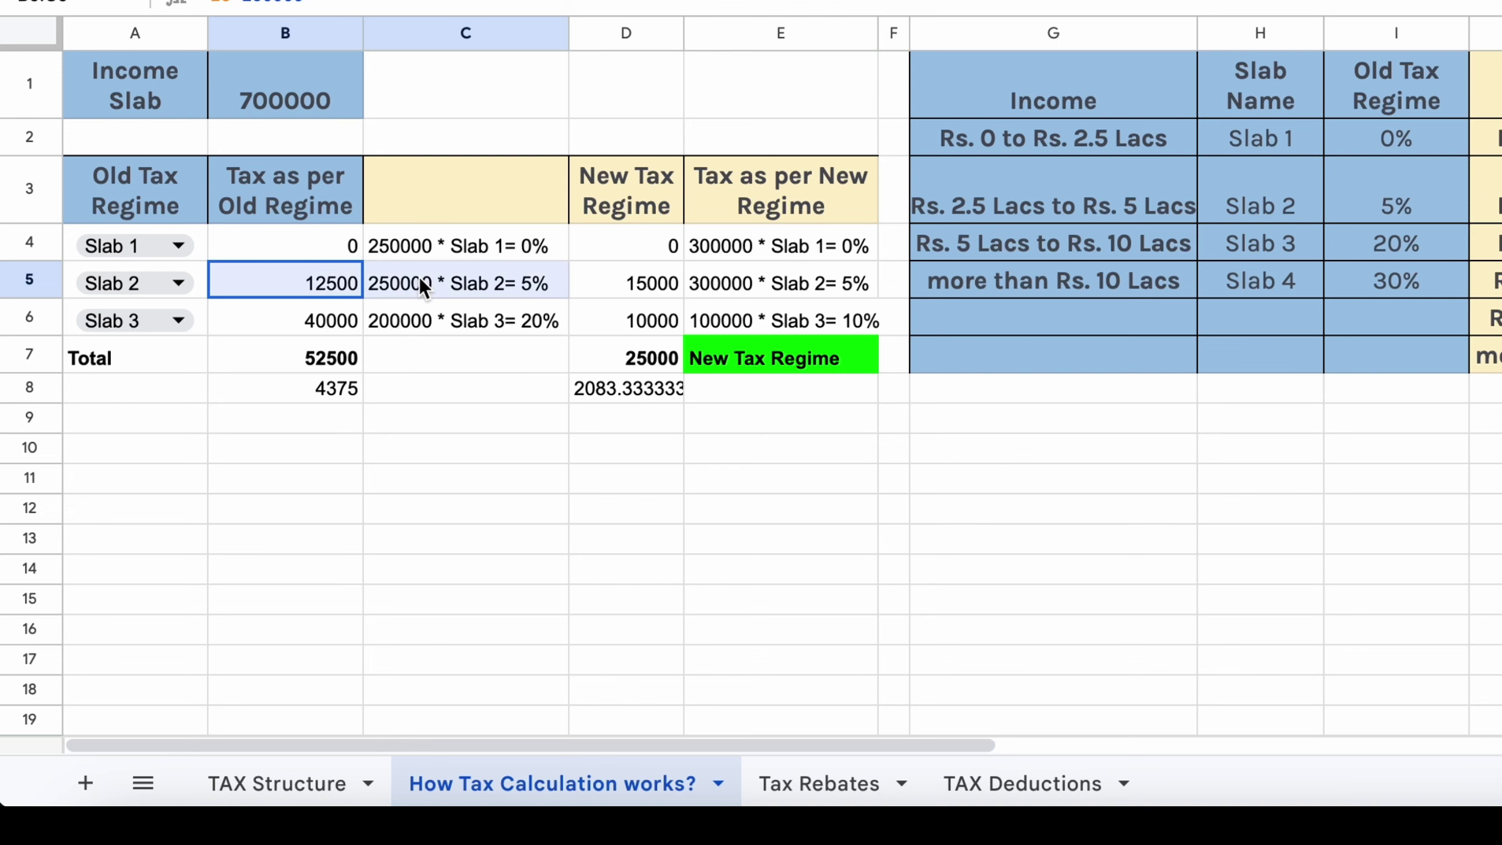
# Step: Review the old and new regime rebates in A1:B2 of the Tax Rebates sheet and return to the How Tax Calculation works? sheet
pyautogui.click(778, 799)
pyautogui.moveTo(387, 68); pyautogui.dragTo(390, 115)
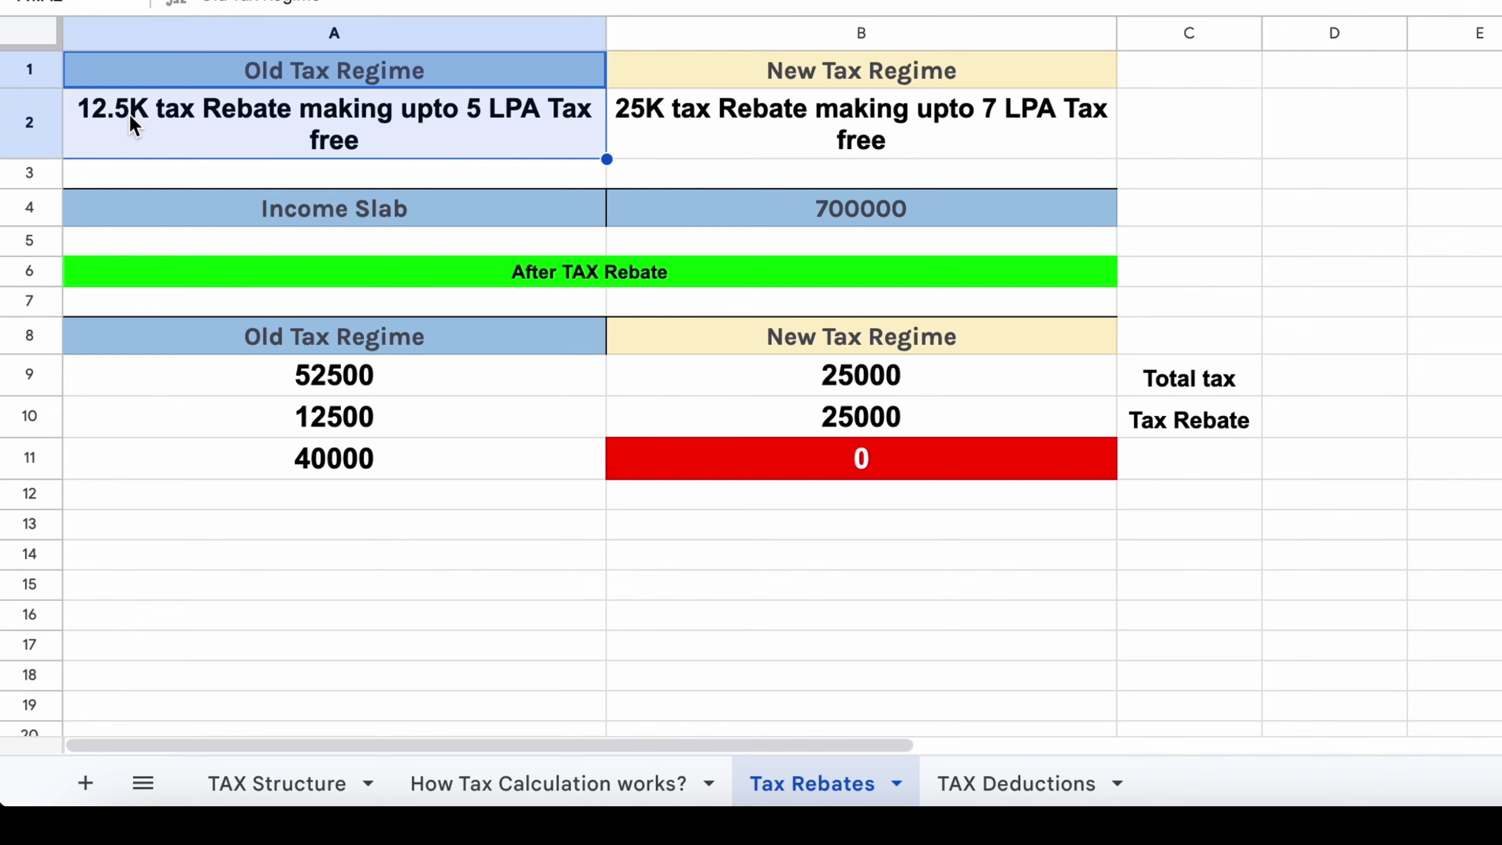
pyautogui.moveTo(798, 82); pyautogui.dragTo(799, 115)
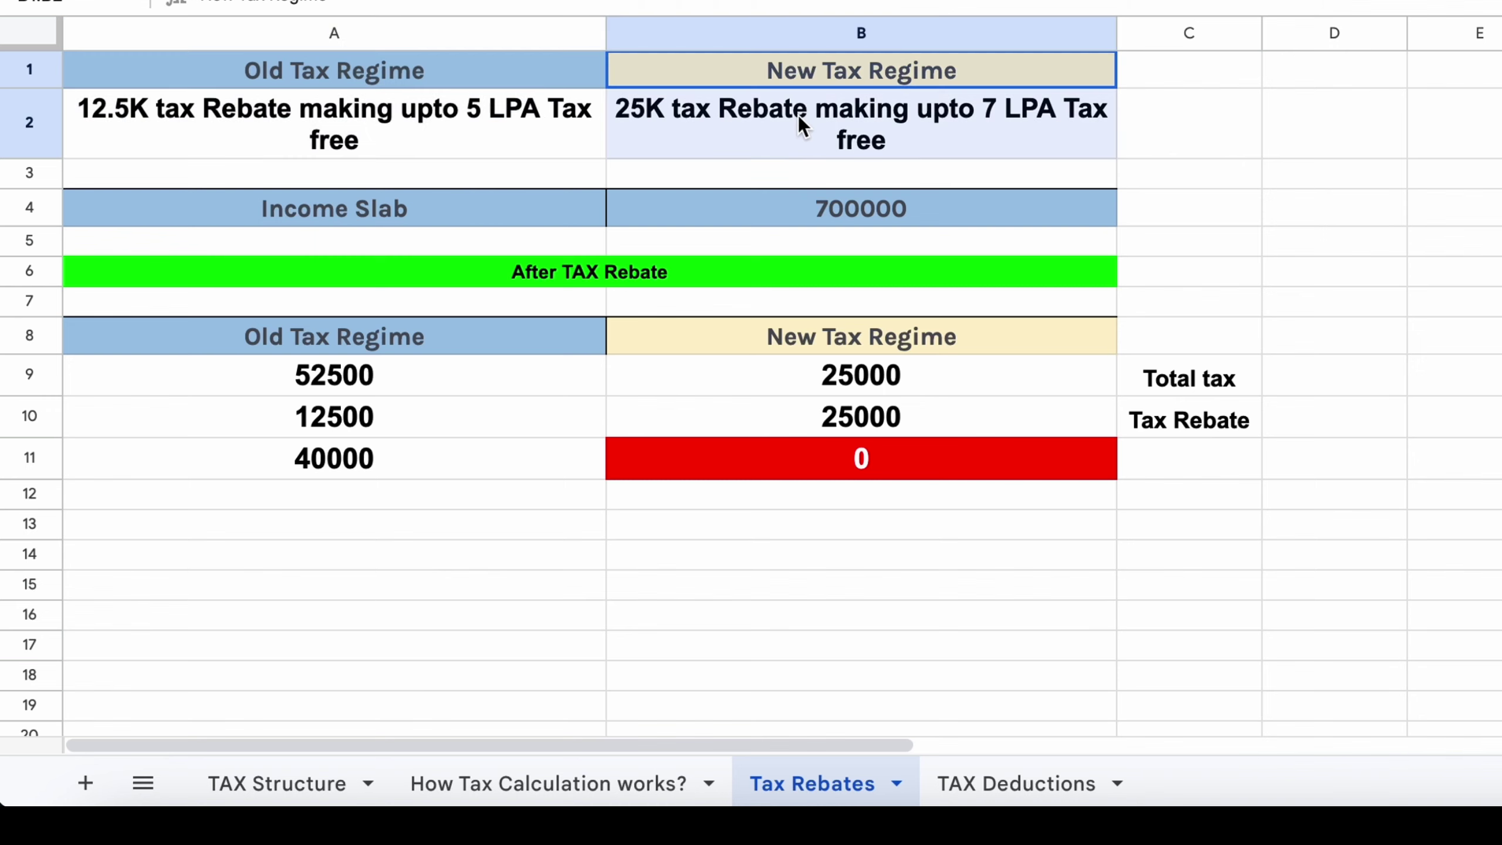
pyautogui.click(732, 122)
pyautogui.click(563, 780)
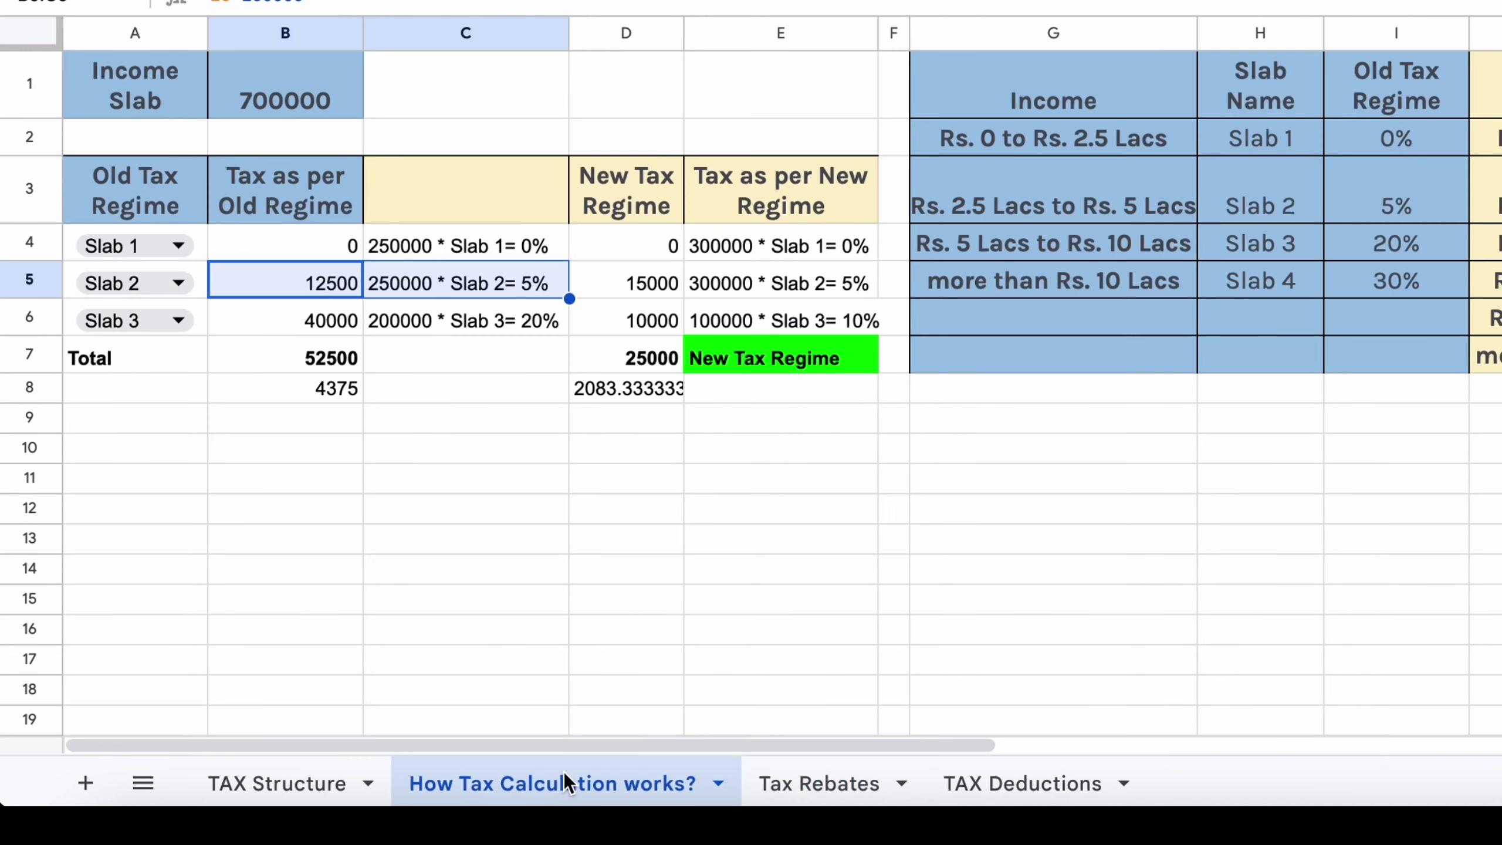